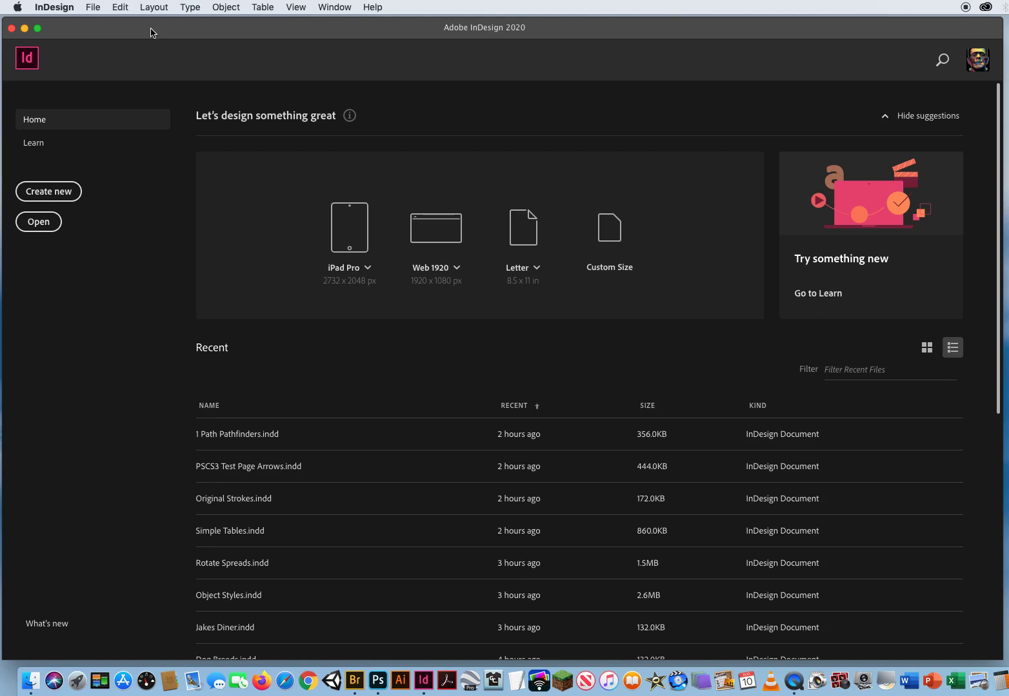
Open the document 1 Path Pathfinders.indd from the 2 Pathfinder Demo folder in ID CH.9 Working Features.
left_click(93, 7)
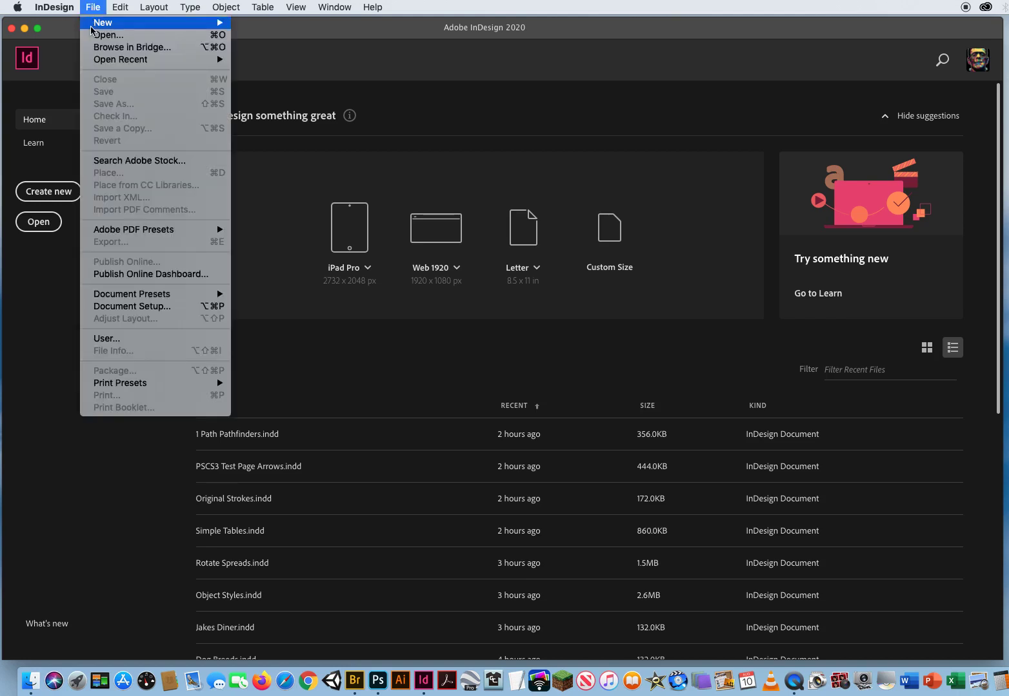
left_click(405, 158)
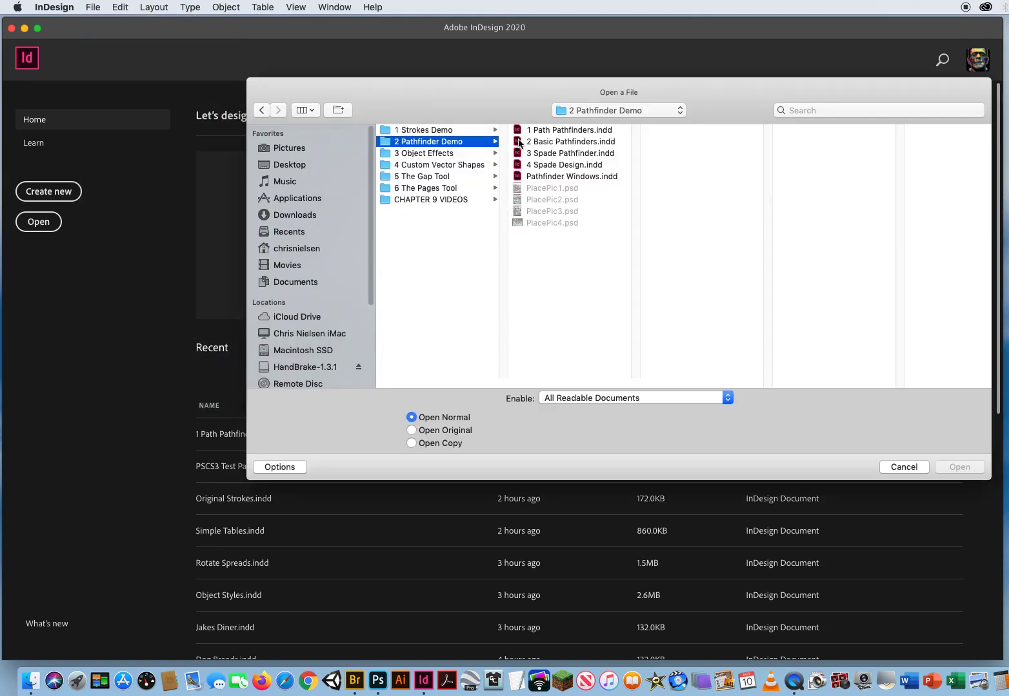
left_click(613, 111)
key("Return")
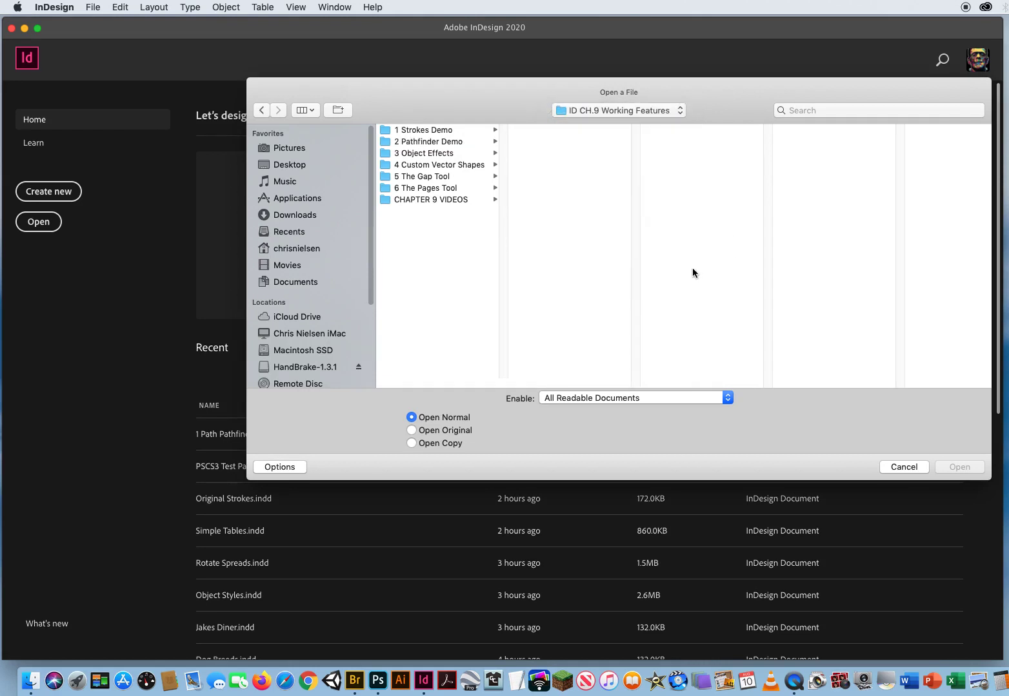
left_click(622, 112)
left_click(630, 230)
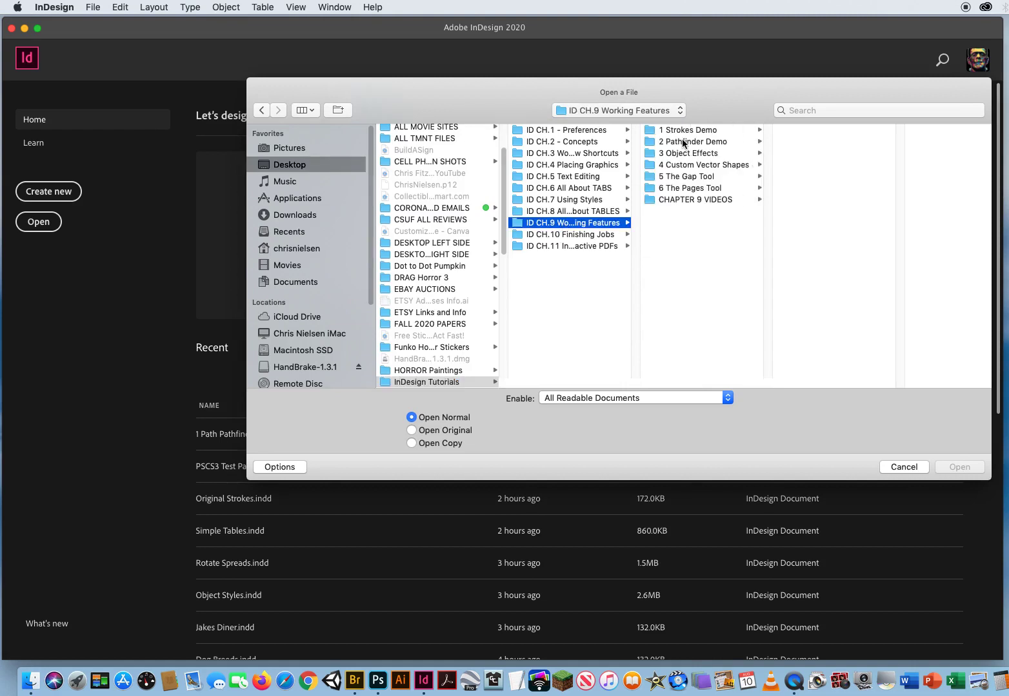
left_click(682, 144)
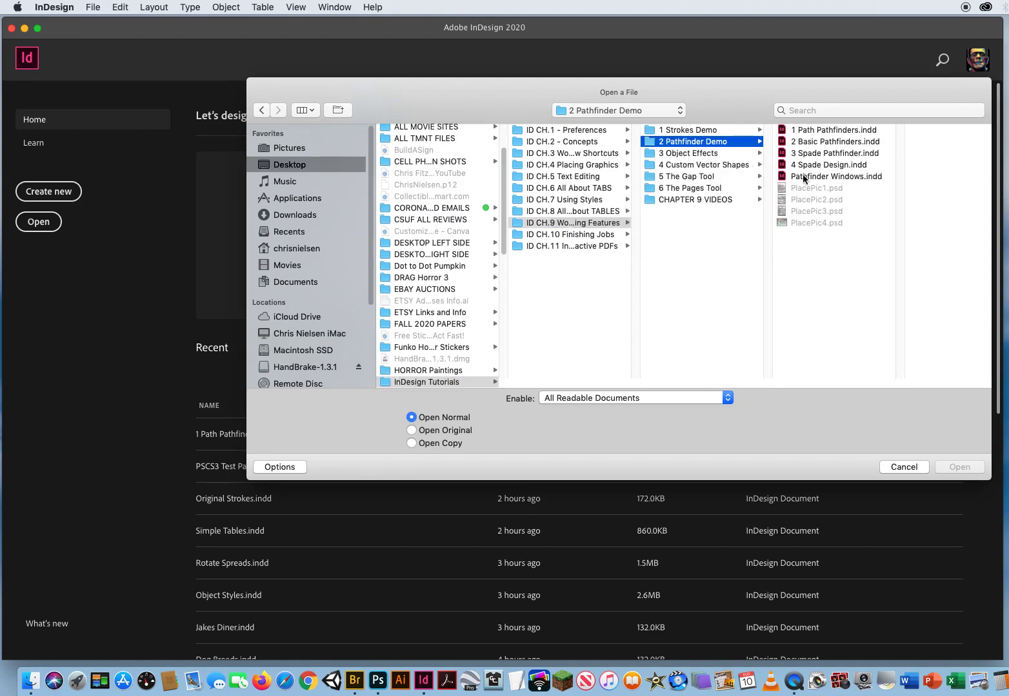
left_click(820, 131)
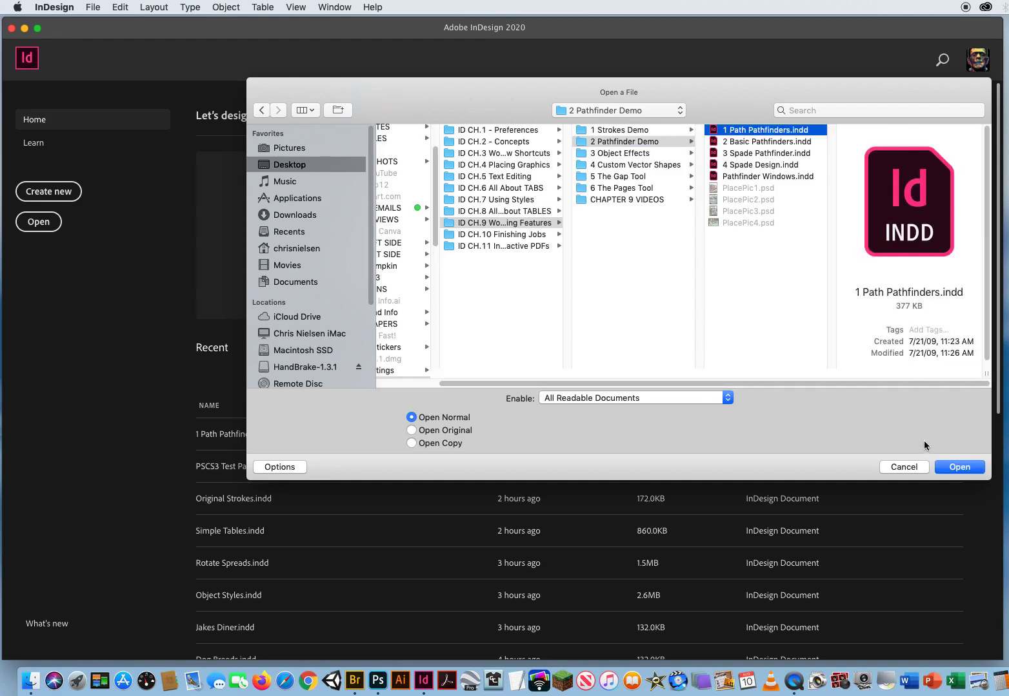
left_click(958, 468)
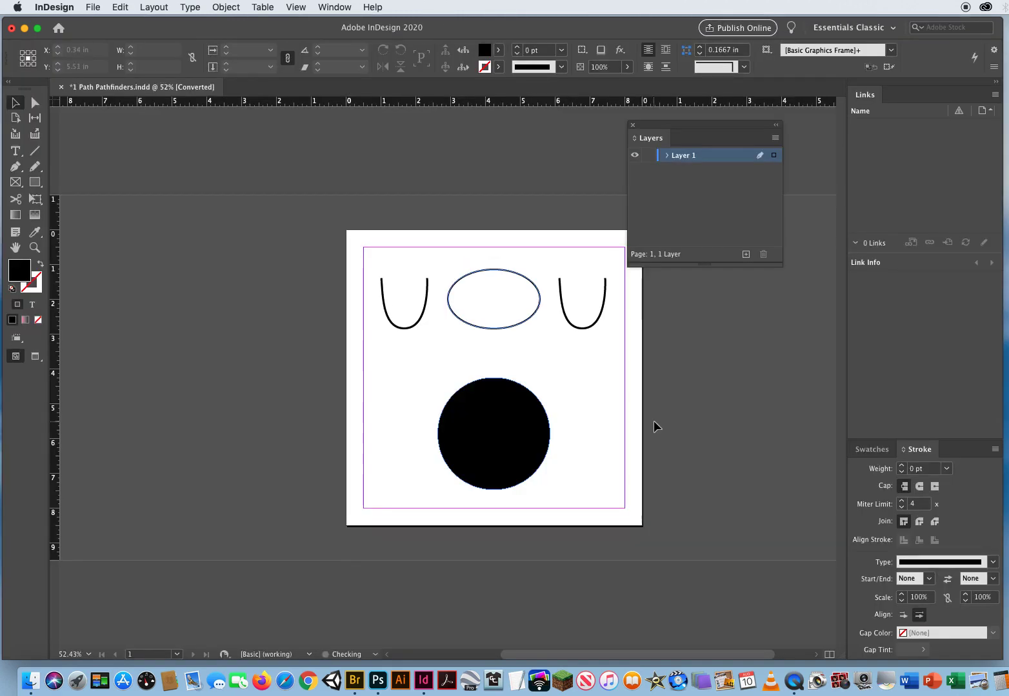
Close the open path of the U-shaped curve left of the ellipse with the Close Path command.
left_click_drag(664, 125, 728, 131)
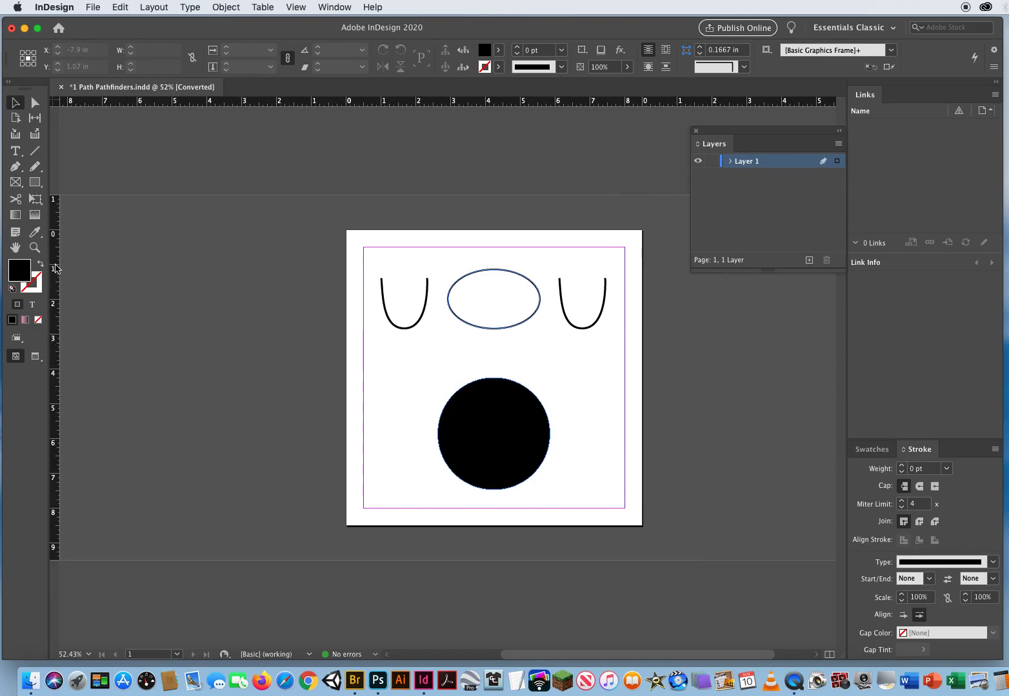
left_click(37, 251)
left_click(453, 311)
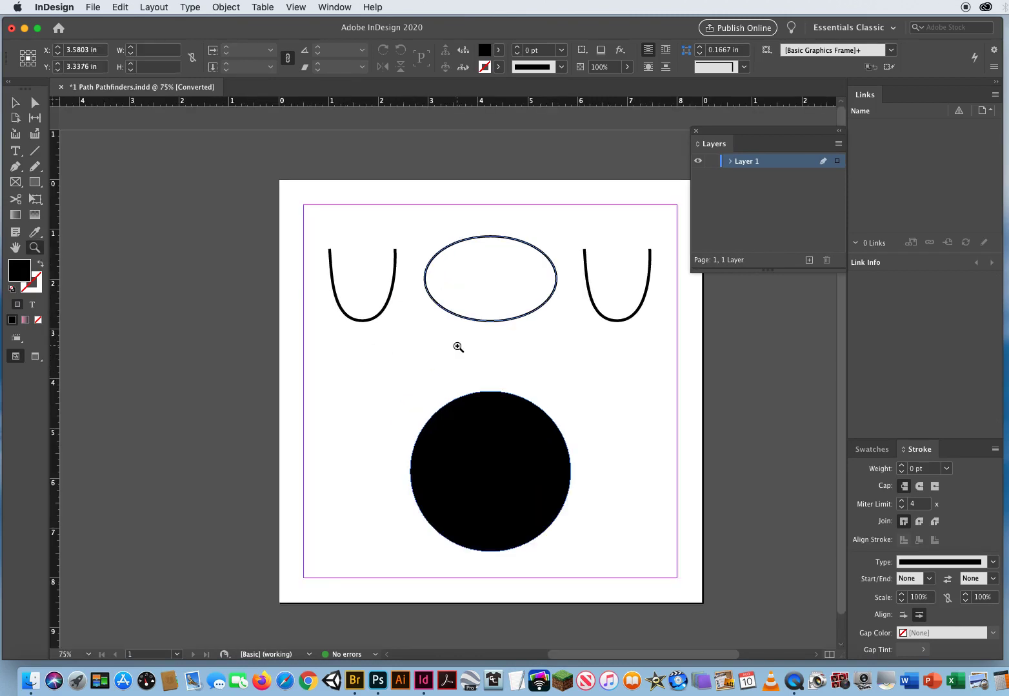
left_click(455, 343)
left_click(15, 102)
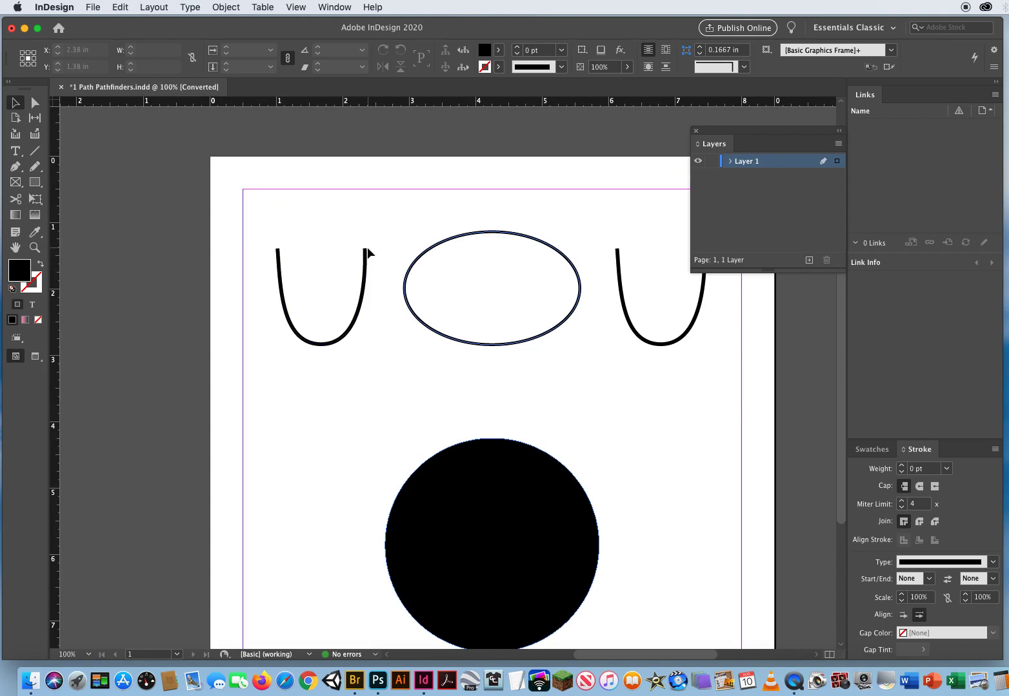
left_click_drag(710, 131, 800, 136)
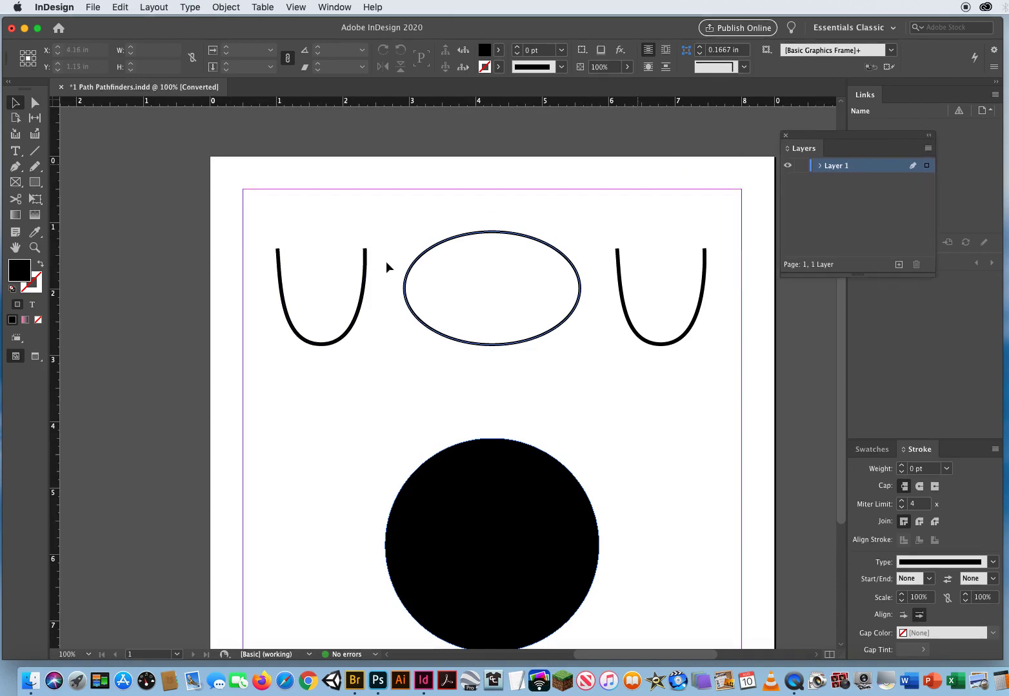
left_click_drag(256, 220, 382, 367)
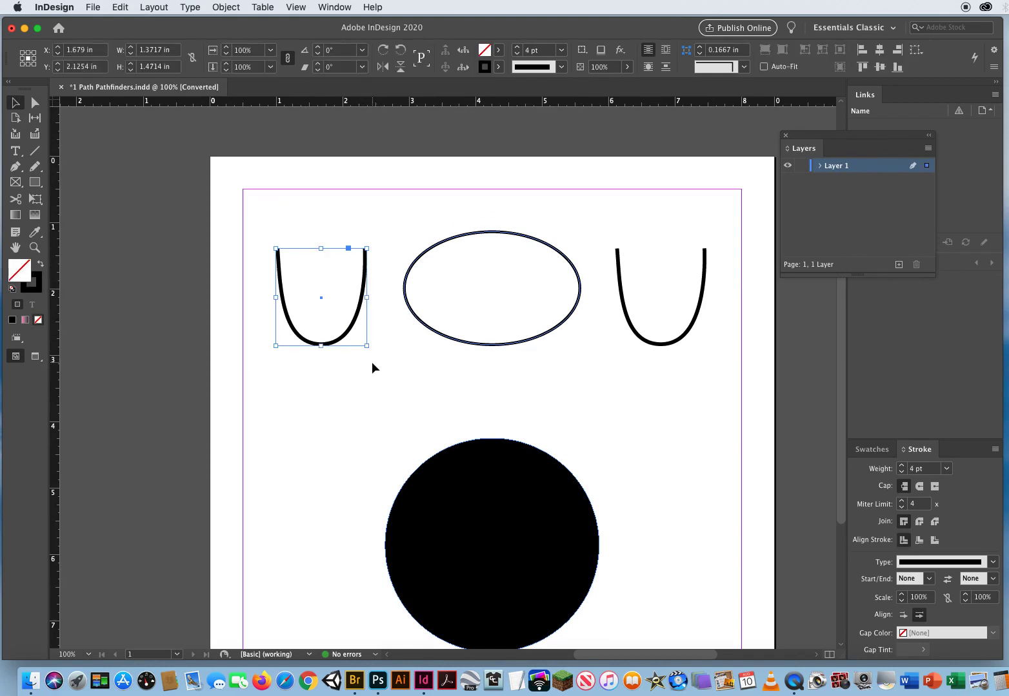
left_click(225, 7)
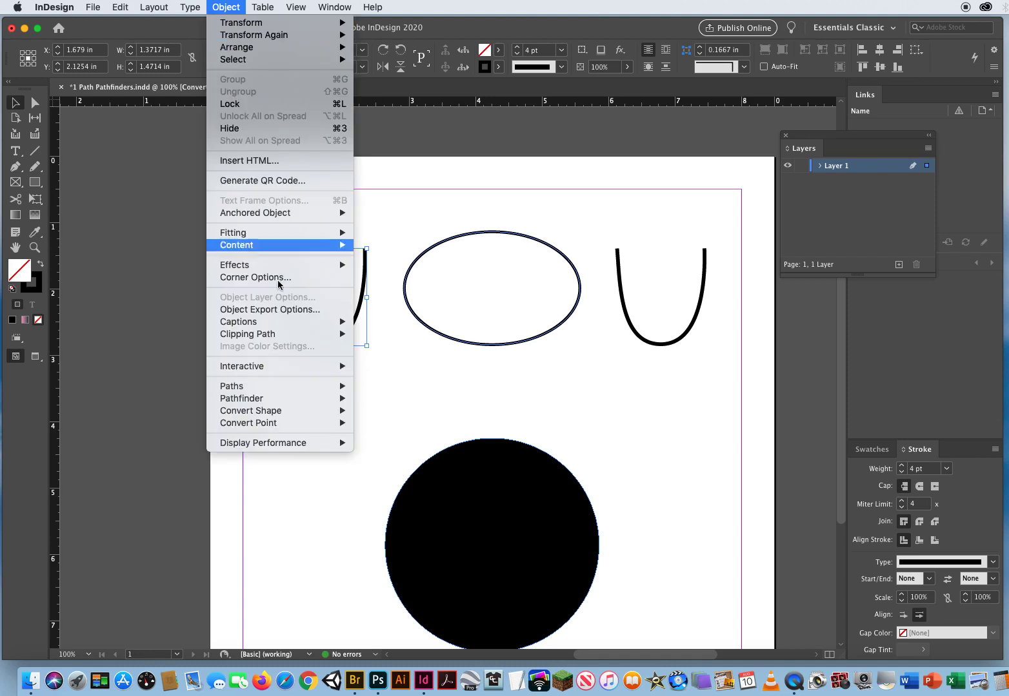
mouse_move(258, 400)
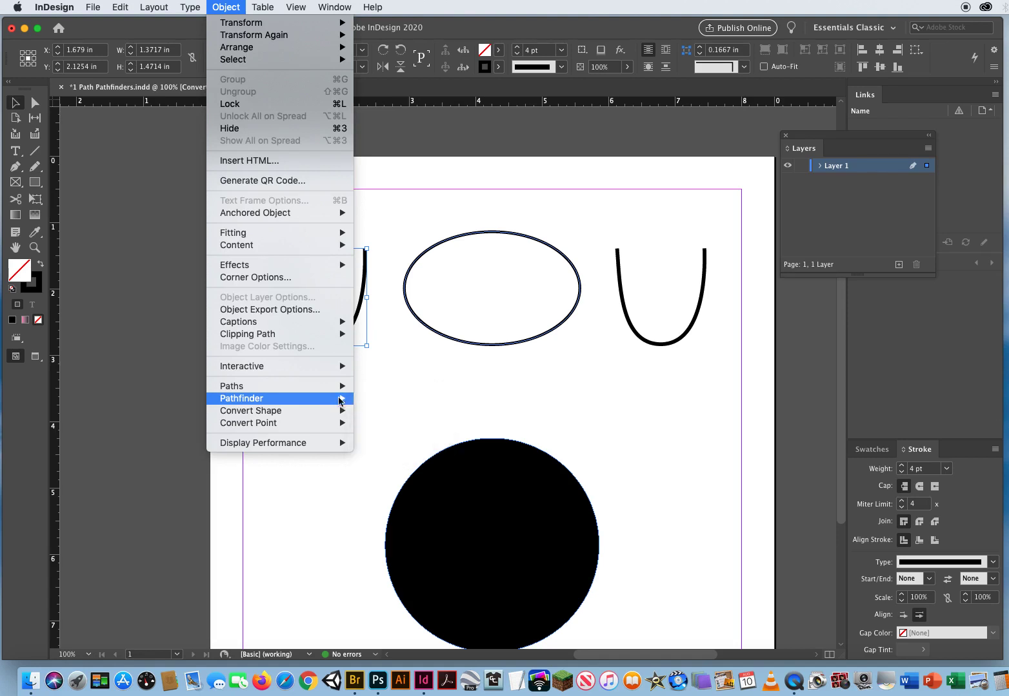
mouse_move(318, 390)
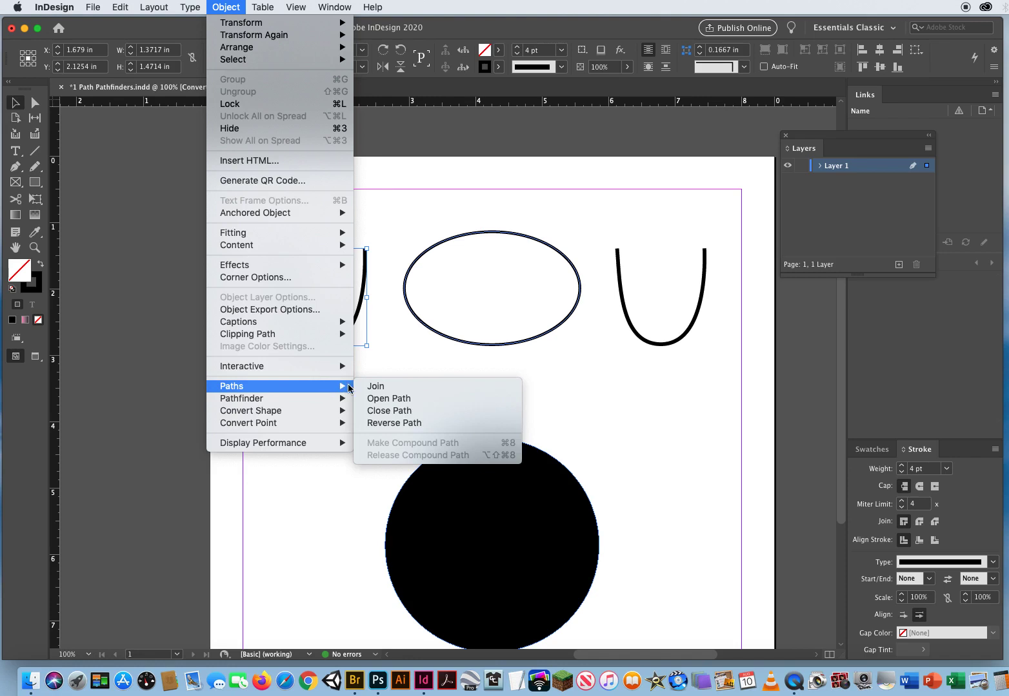
left_click(410, 414)
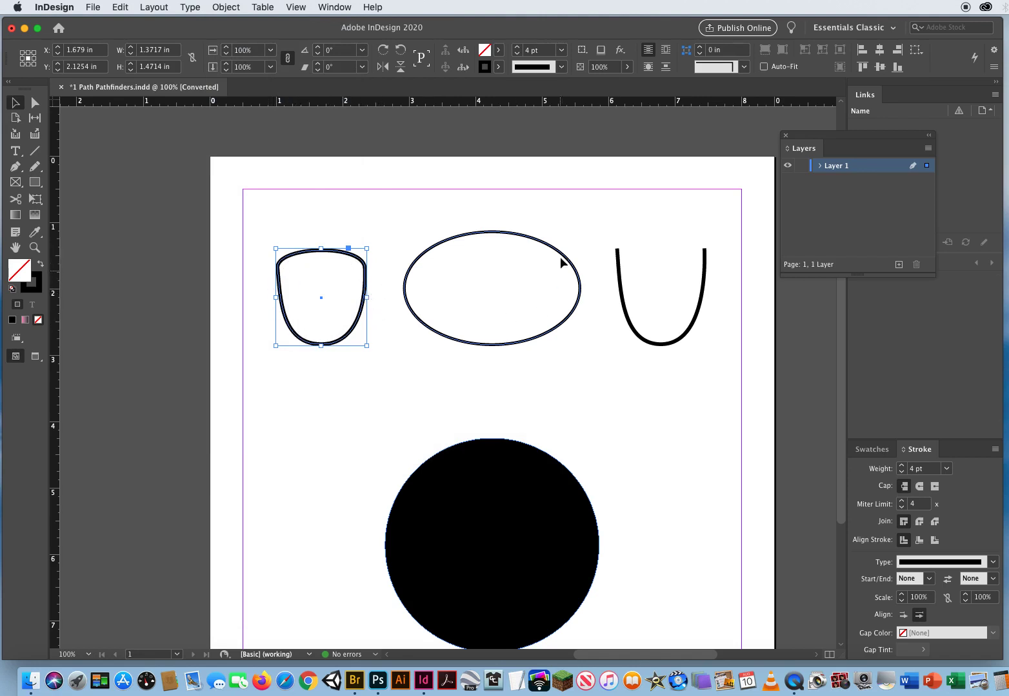
Join the open ends of the U-shaped curve right of the ellipse with the Join path command.
left_click_drag(600, 228, 741, 365)
left_click(226, 7)
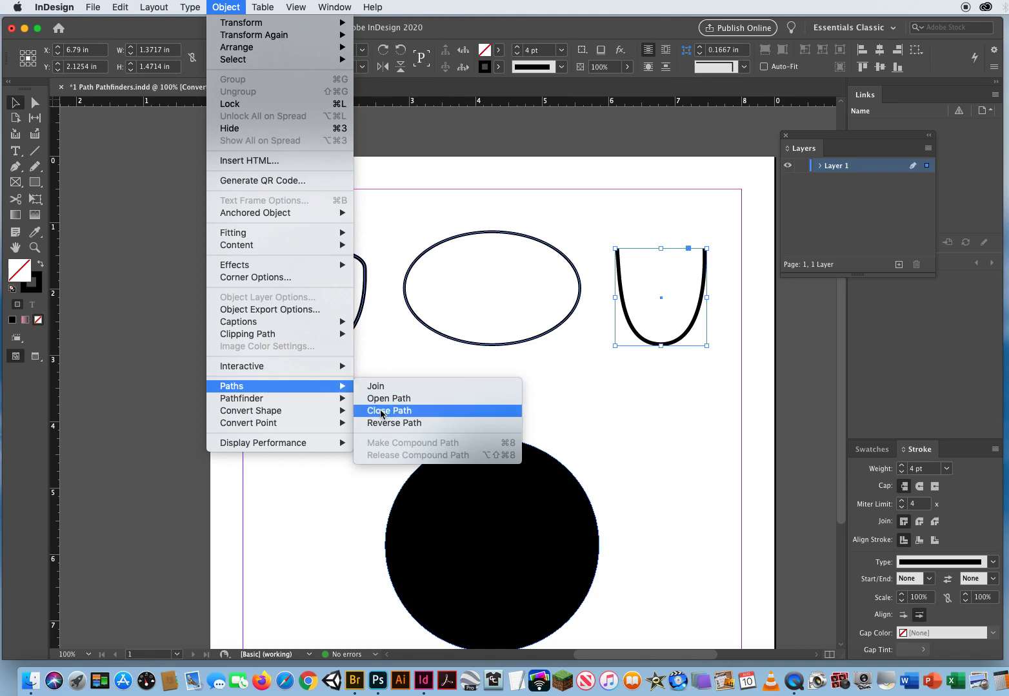
left_click(380, 389)
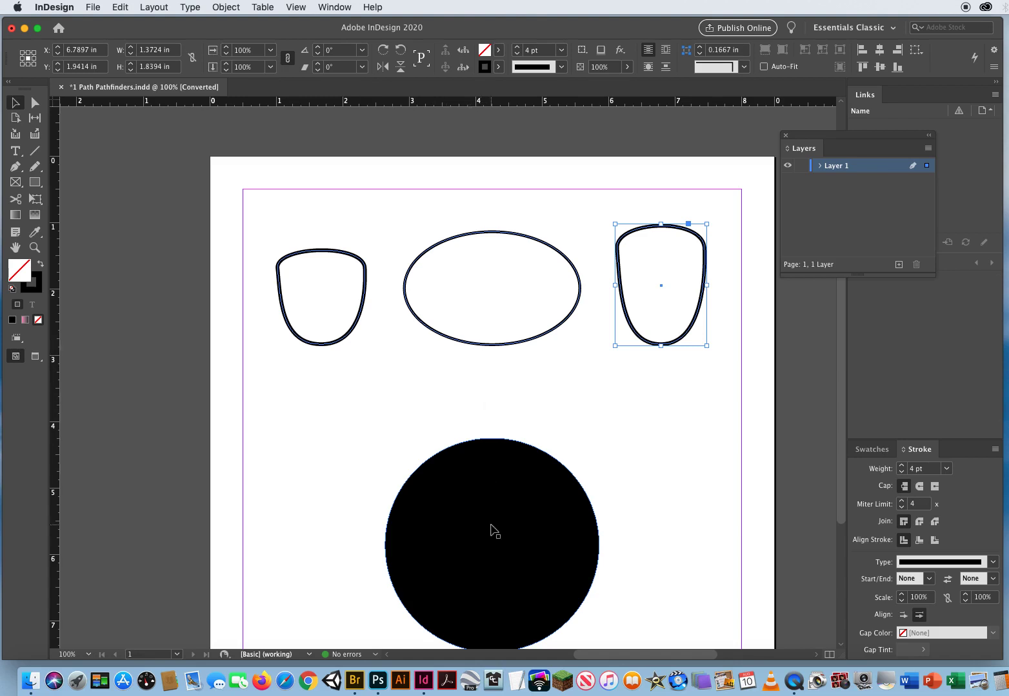
Overlap the black circle and the ellipse by moving the circle up to about Y 4.53 in and the ellipse down to about Y 2.54 in.
left_click_drag(490, 524, 497, 443)
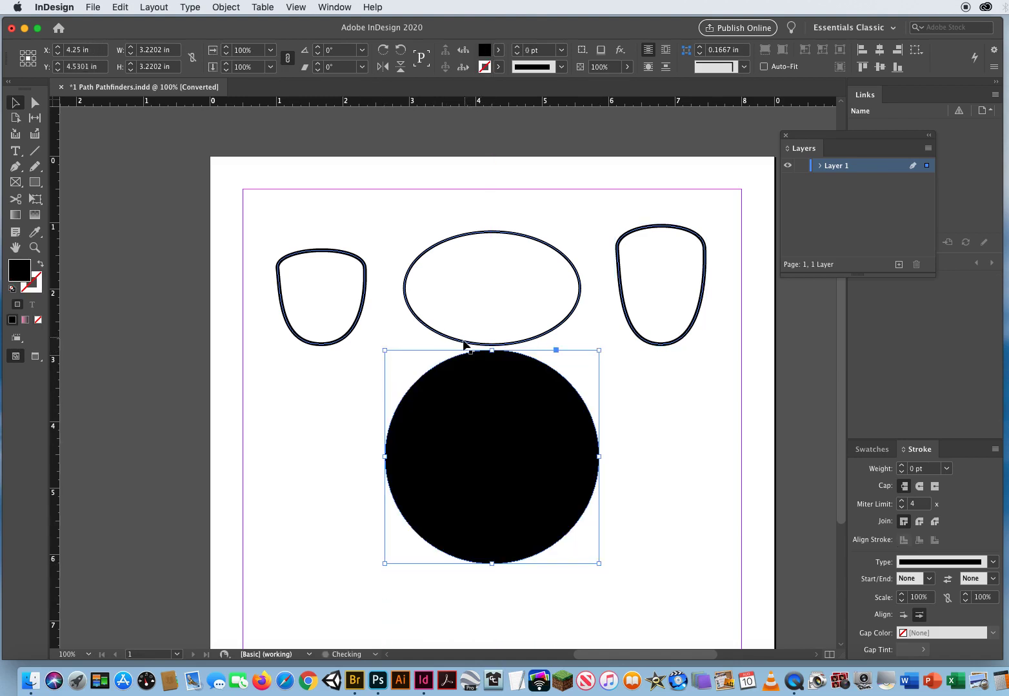
left_click_drag(462, 345, 463, 382)
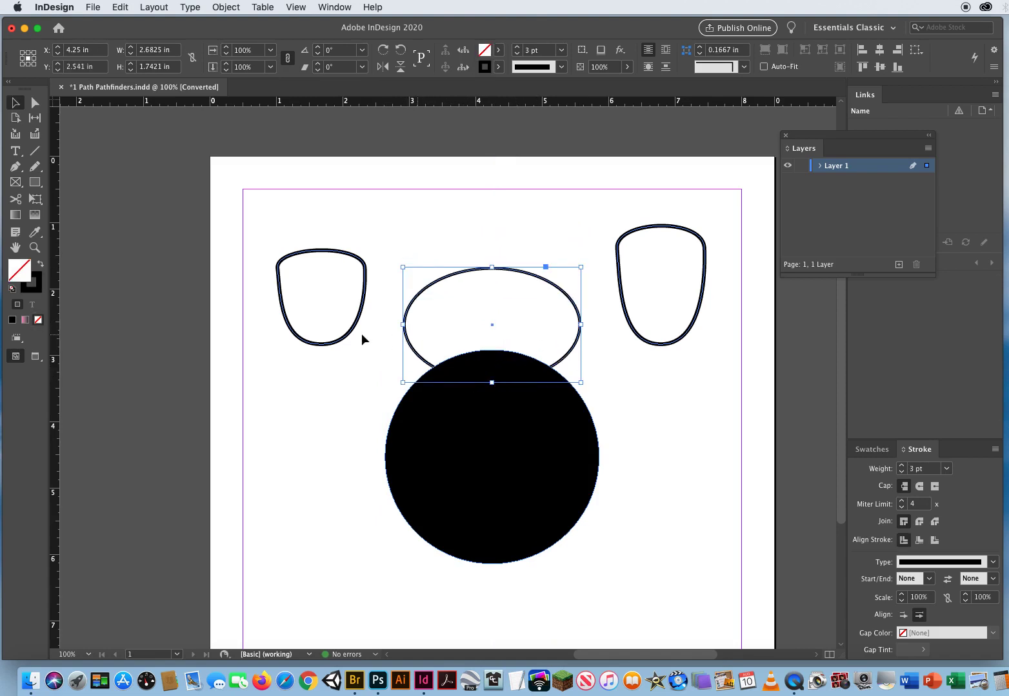
Rotate the left closed shape to about -121° and place it overlapping the circle's upper left edge, at about X 2.59 in, Y 3.75 in.
mouse_move(321, 349)
left_mouse_down()
mouse_move(349, 390)
mouse_move(410, 600)
mouse_move(427, 605)
mouse_move(379, 483)
left_mouse_up()
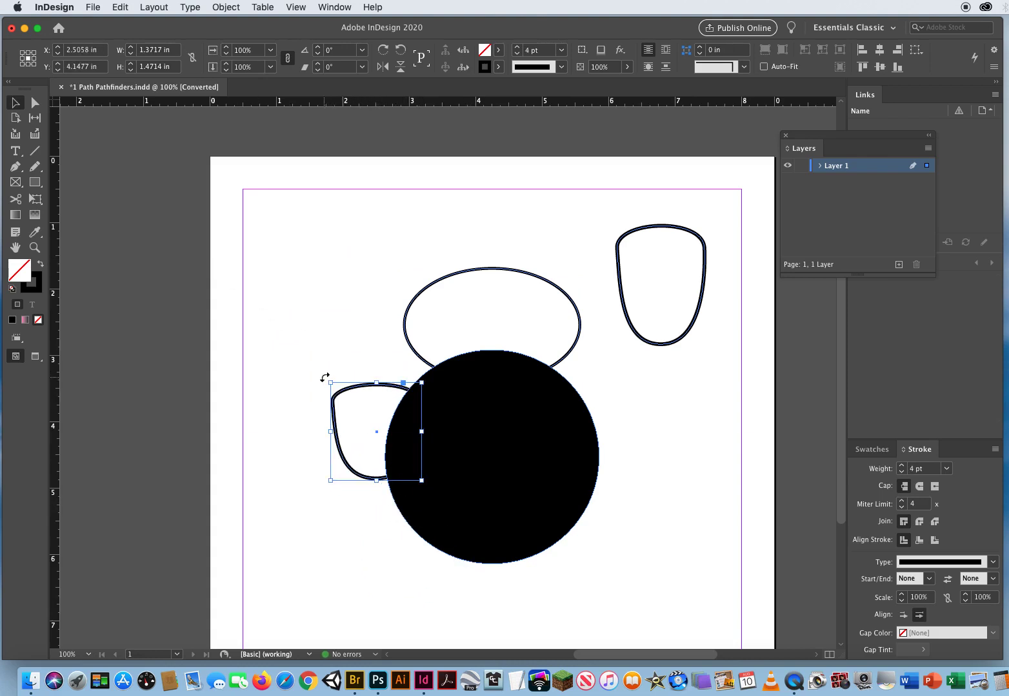
left_click_drag(324, 377, 454, 420)
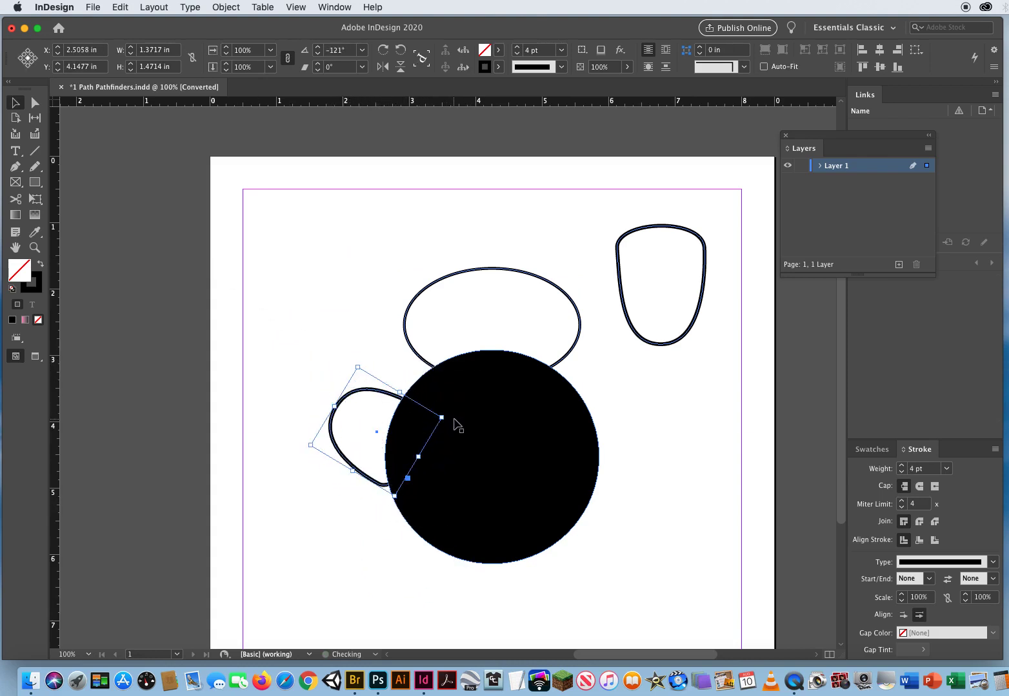
left_click(355, 396)
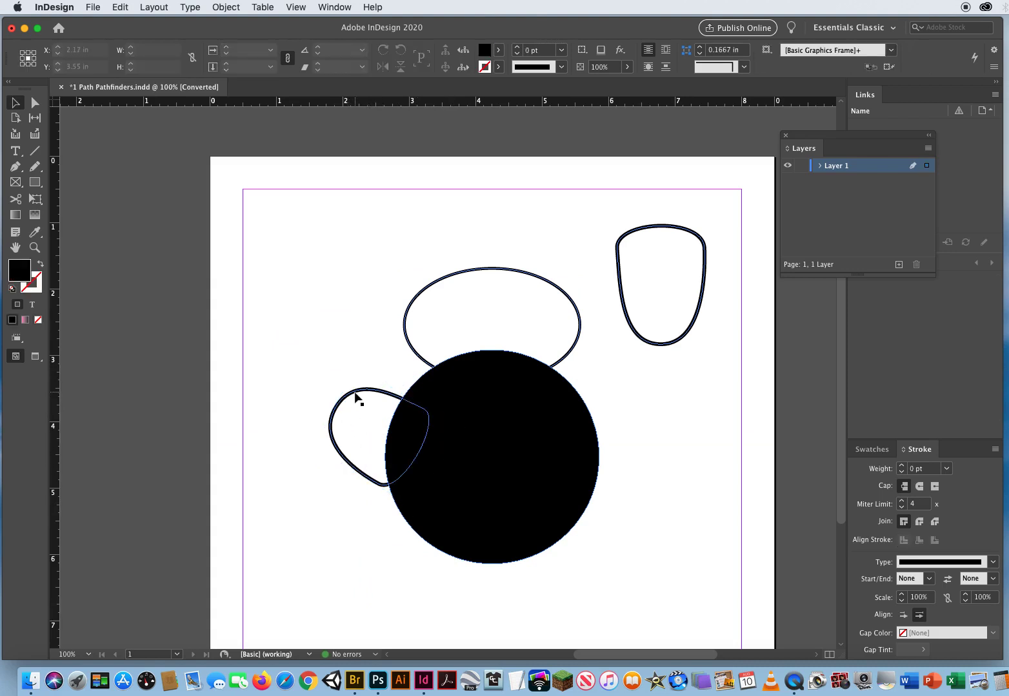
mouse_move(356, 392)
left_mouse_down()
mouse_move(352, 368)
mouse_move(361, 372)
left_mouse_up()
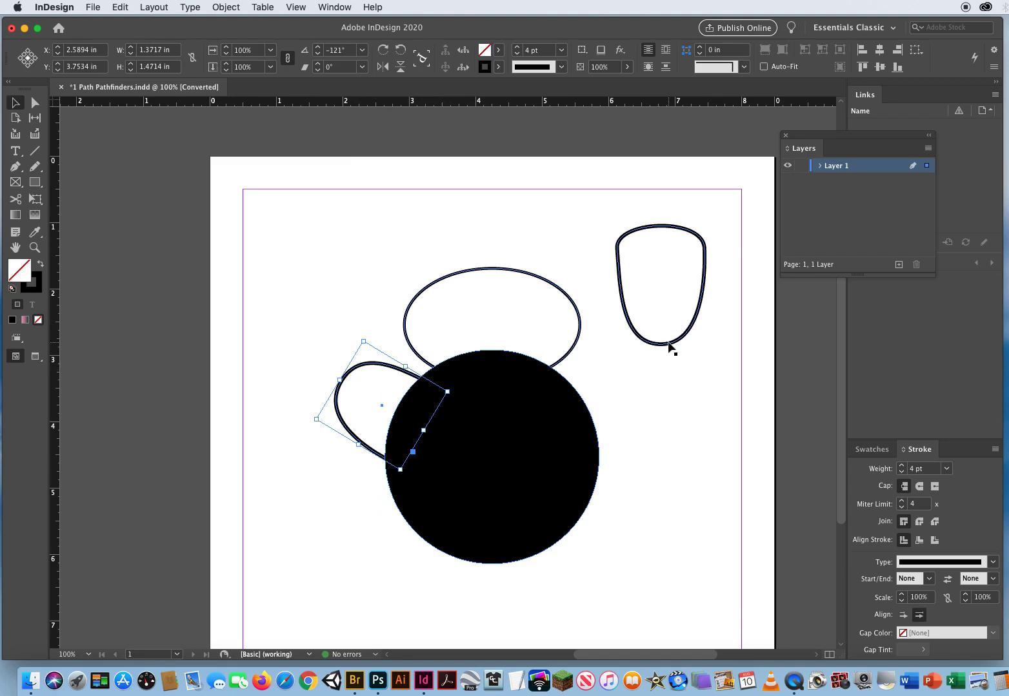
Overlap the right closed shape with the circle's upper right edge as a spout, rotated to about 141.5° and stretched to about 3.02 in high.
mouse_move(666, 348)
left_mouse_down()
mouse_move(644, 484)
mouse_move(624, 496)
left_mouse_up()
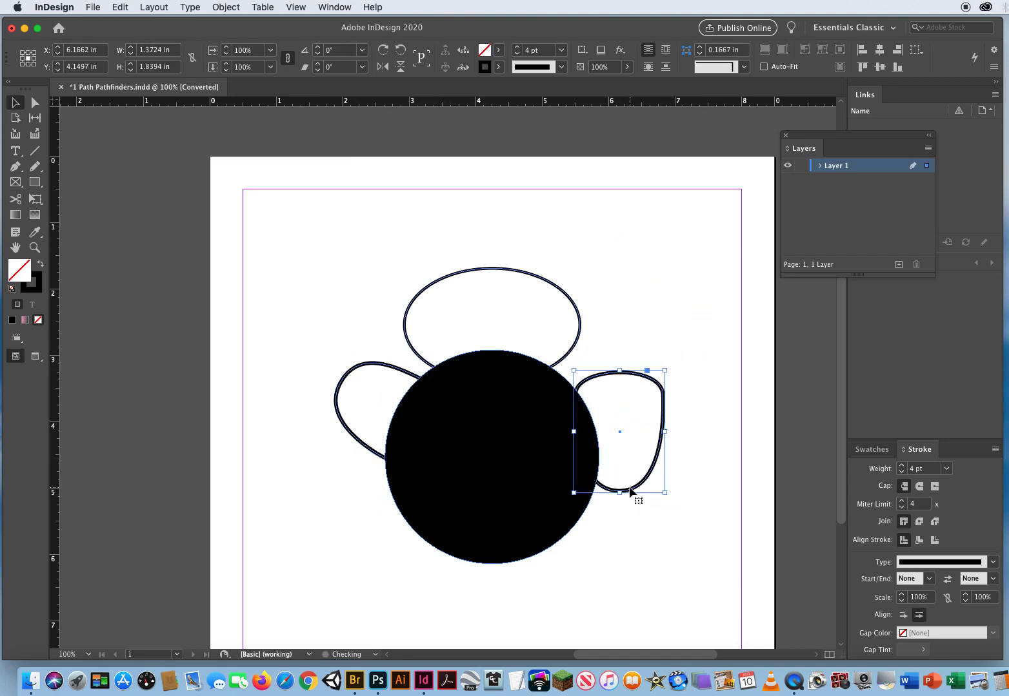
left_click_drag(578, 365, 627, 545)
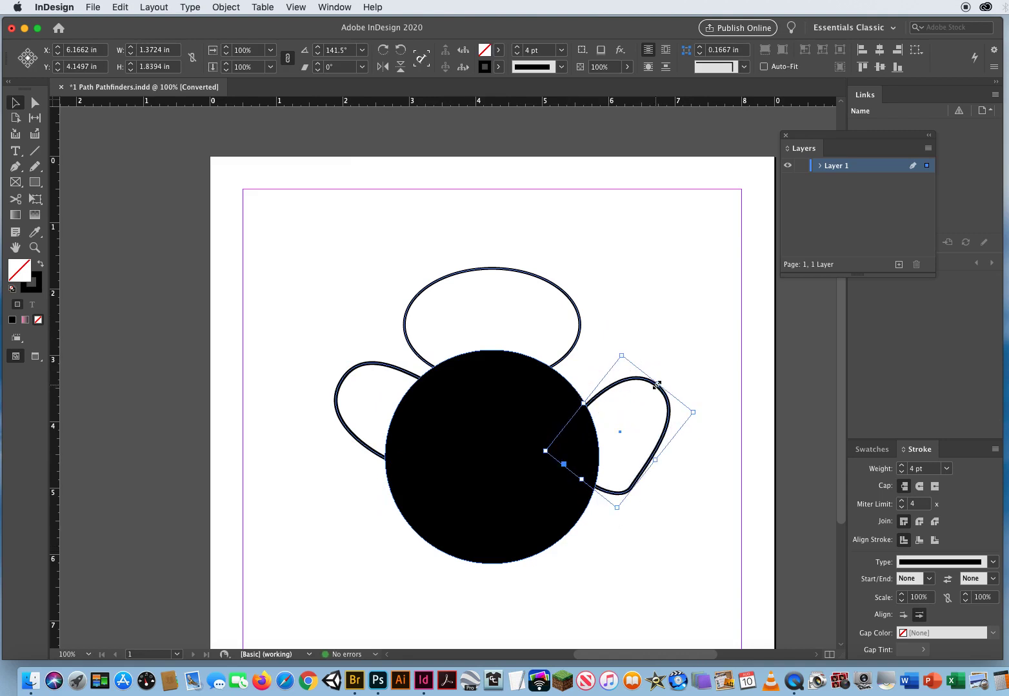
left_click_drag(652, 386, 705, 322)
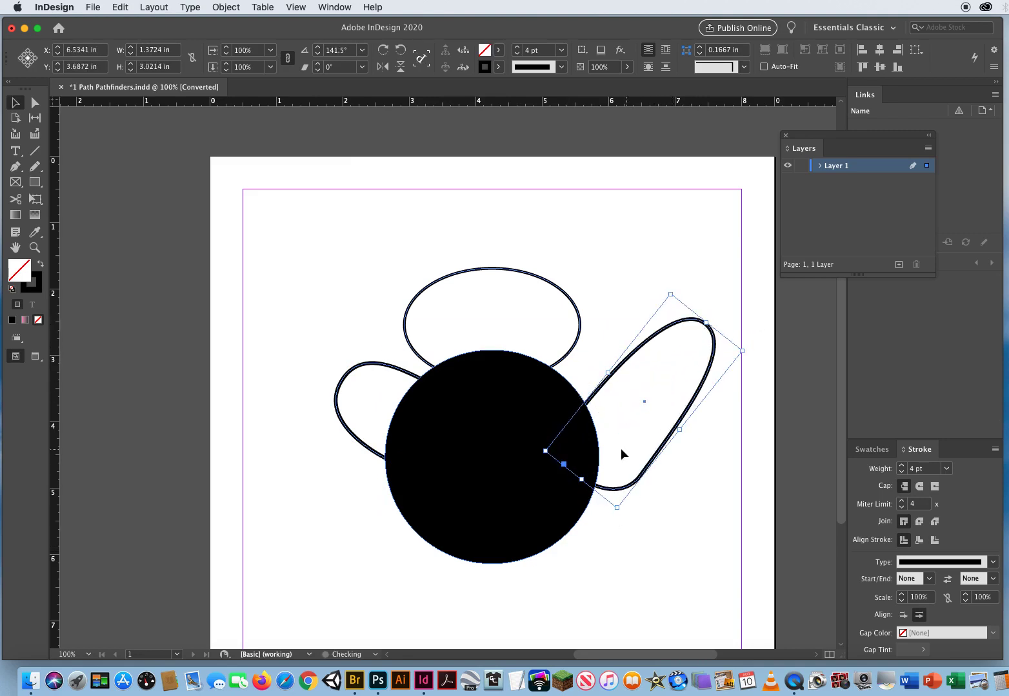
left_click(598, 440)
left_click_drag(655, 460, 634, 437)
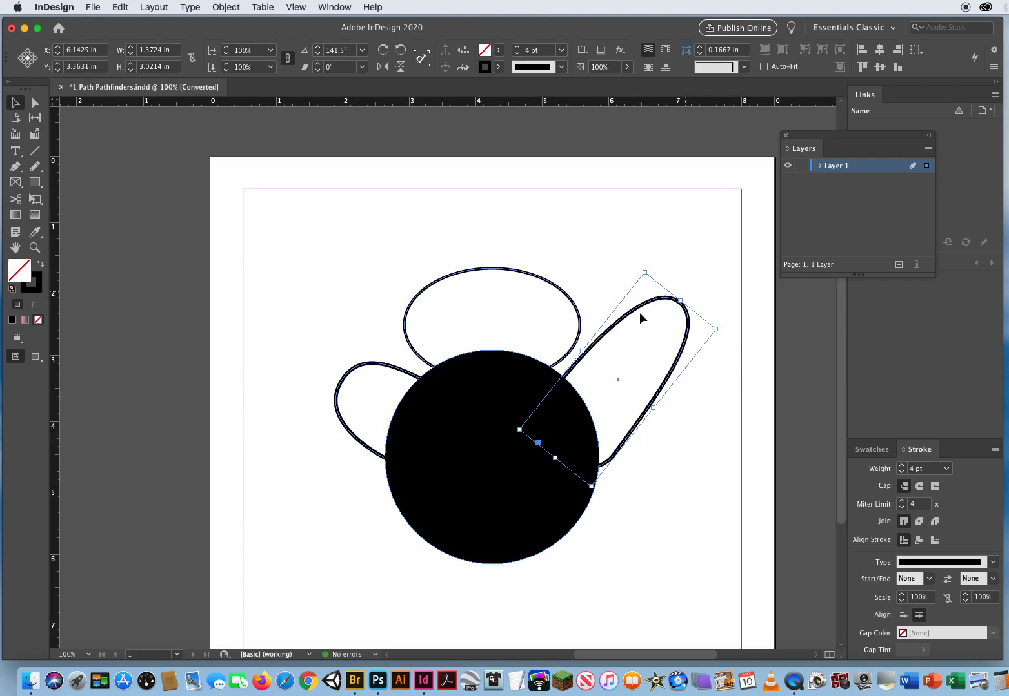
left_click(376, 385)
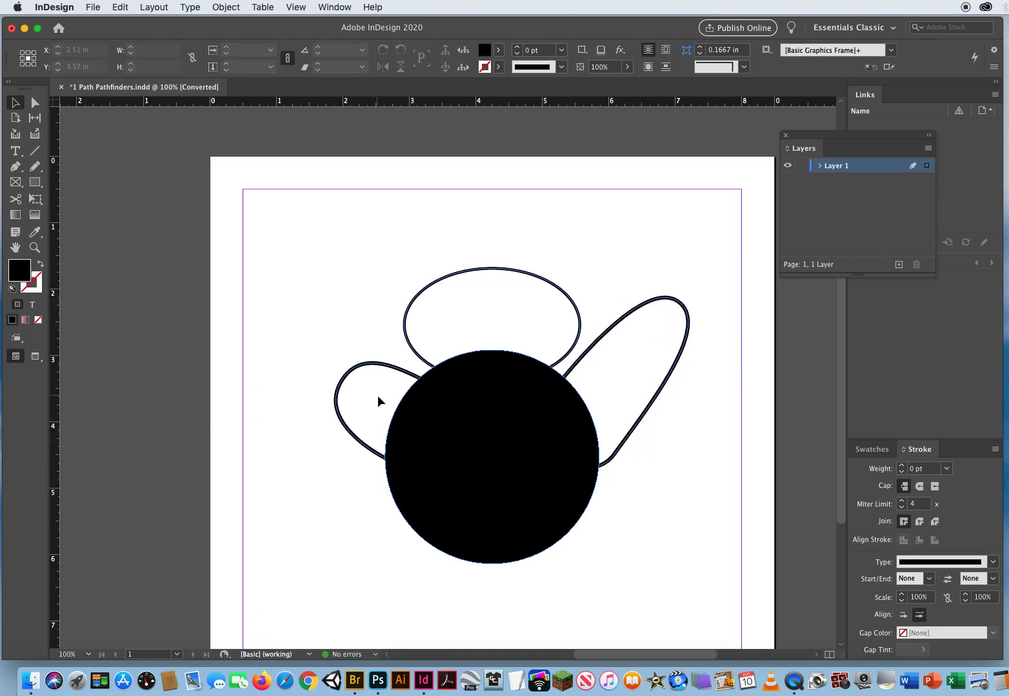
Swap the fill and stroke of the black circle so it has a black outline and no fill.
left_click(431, 430)
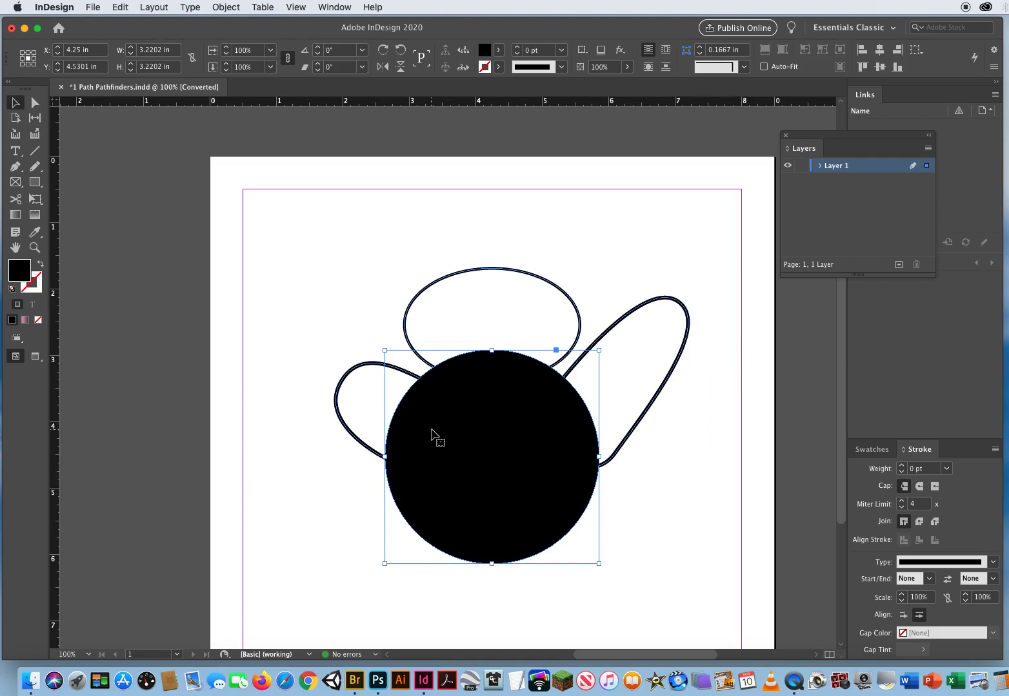
left_click(40, 263)
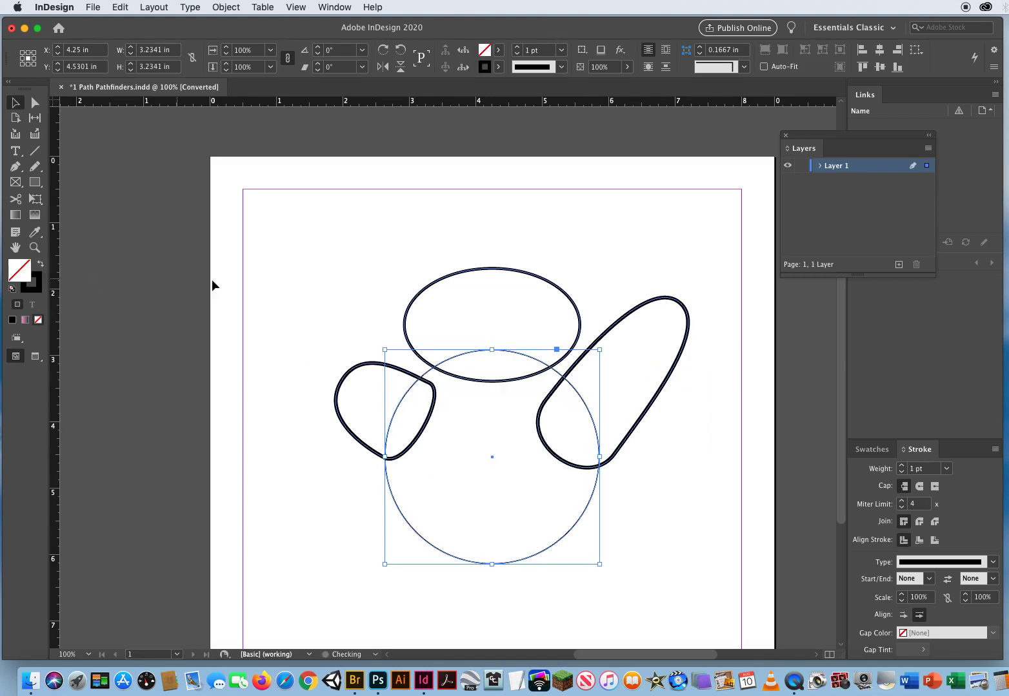
left_click(385, 294)
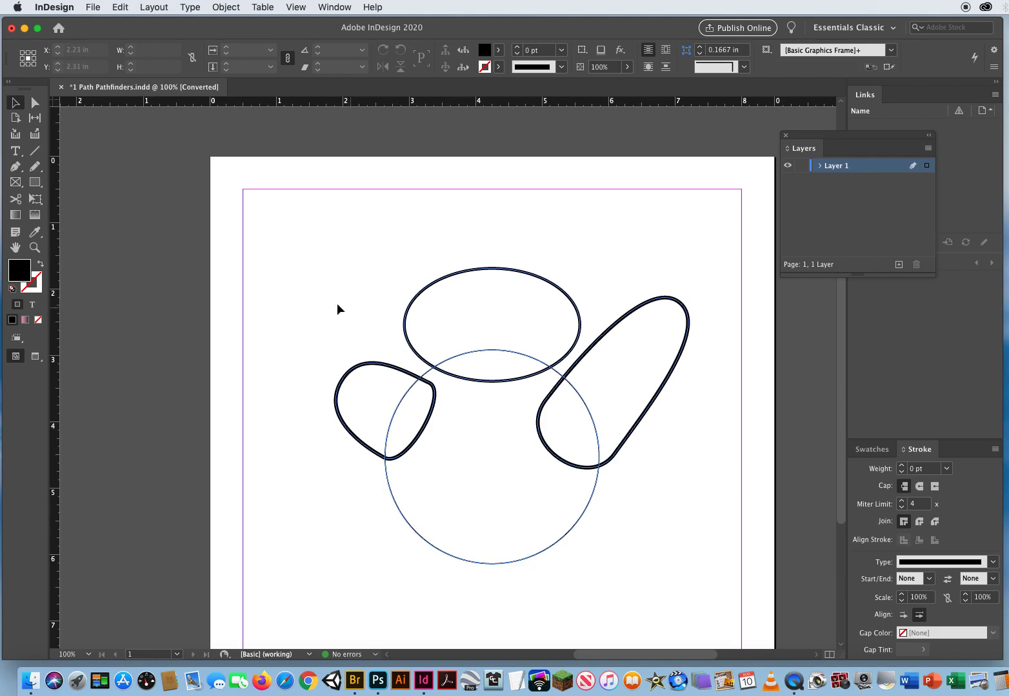
Set the stroke weight of all four overlapping shapes to 3 pt.
left_click_drag(291, 267, 683, 544)
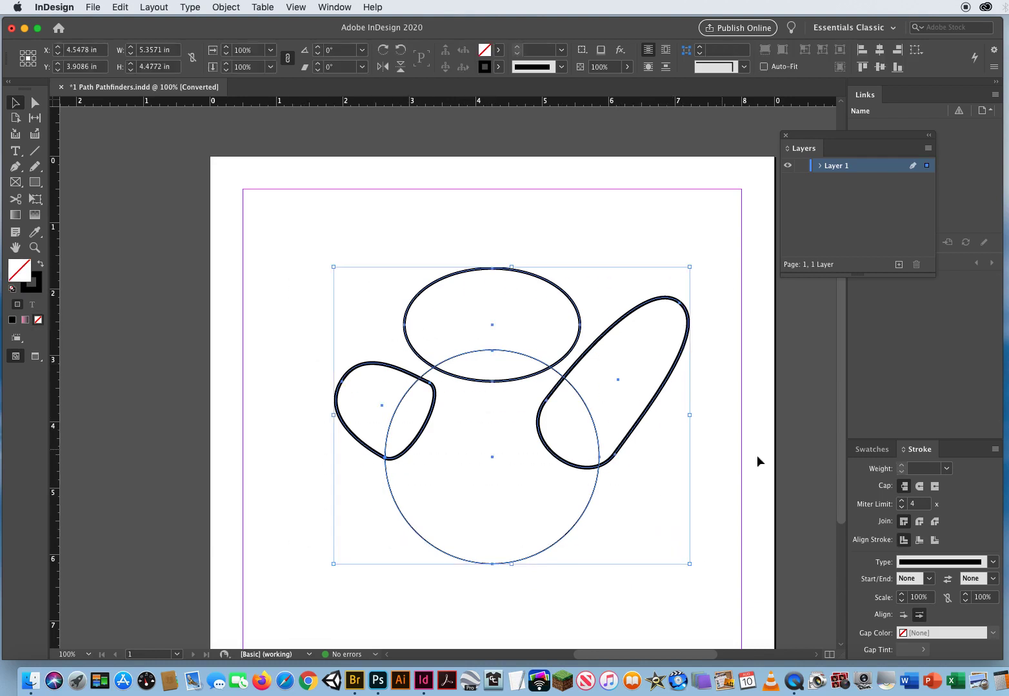
left_click(945, 469)
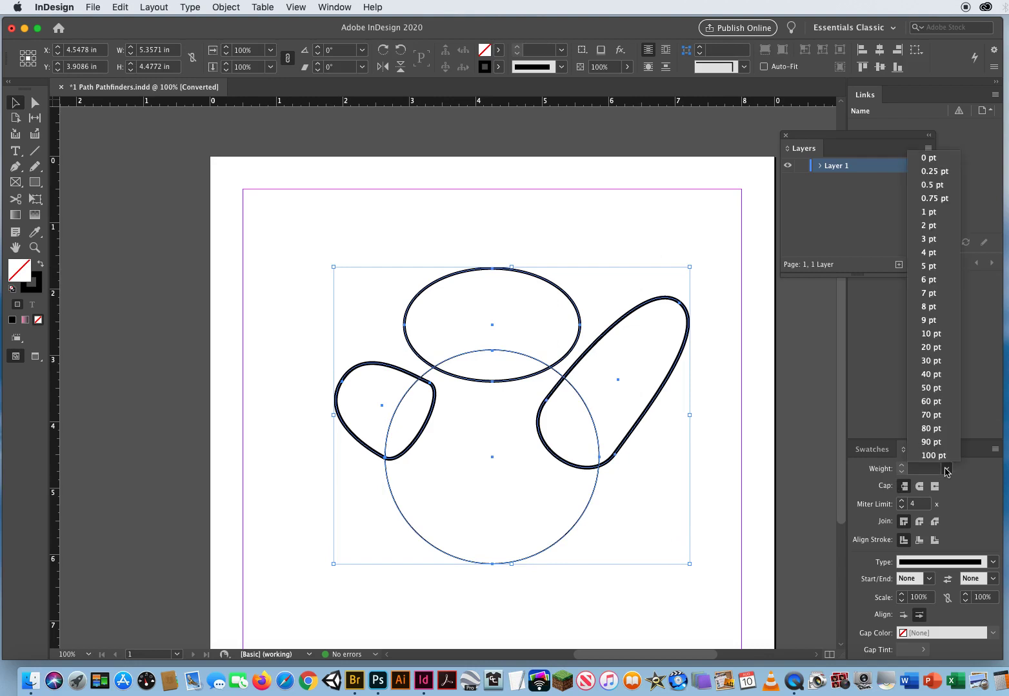
left_click(932, 240)
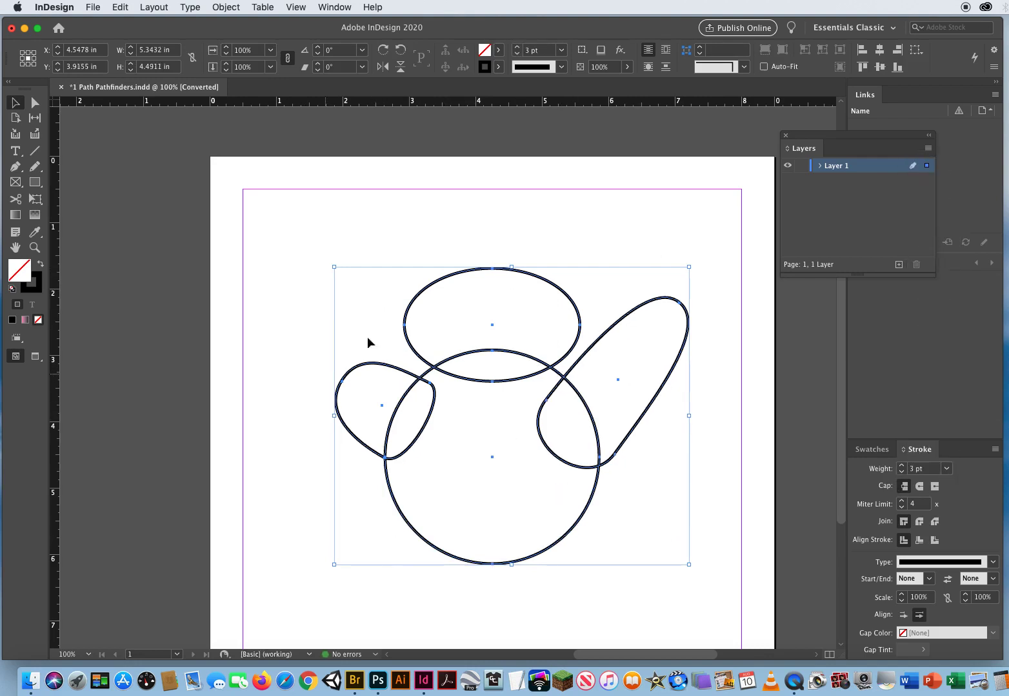
Show the Pathfinder options beside the artwork and unite the four overlapping shapes into a single teapot outline.
left_click(335, 8)
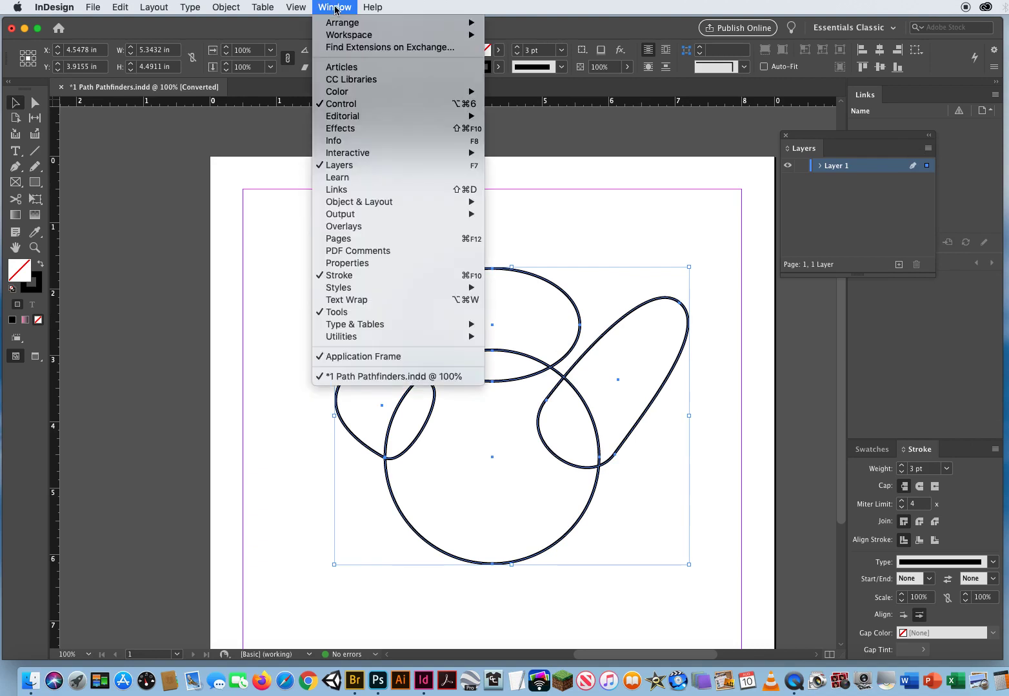
mouse_move(362, 203)
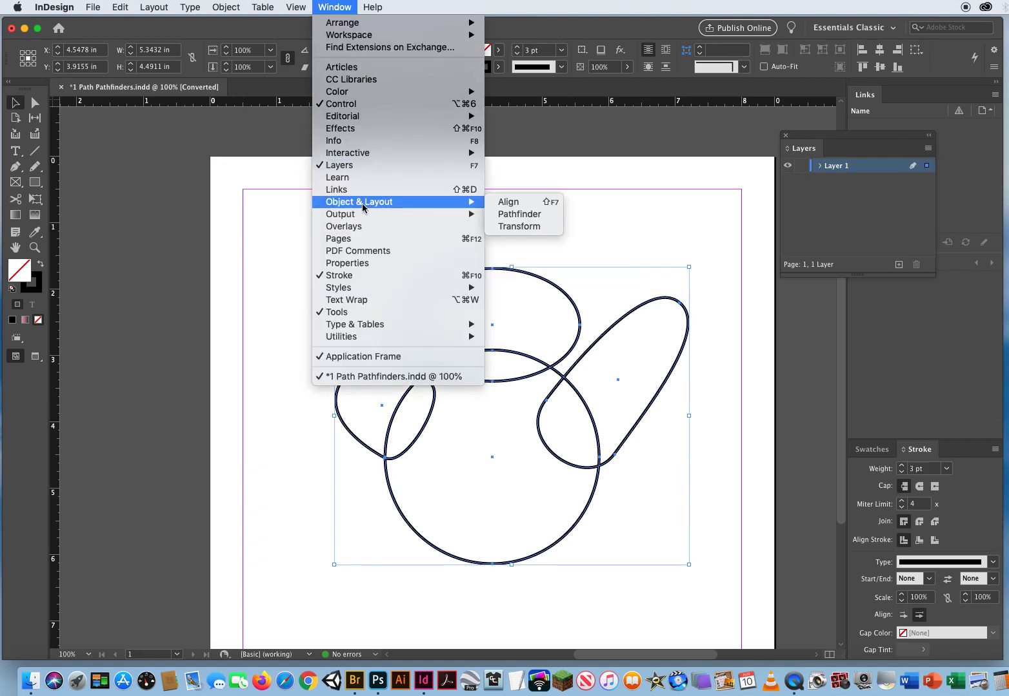
left_click(530, 216)
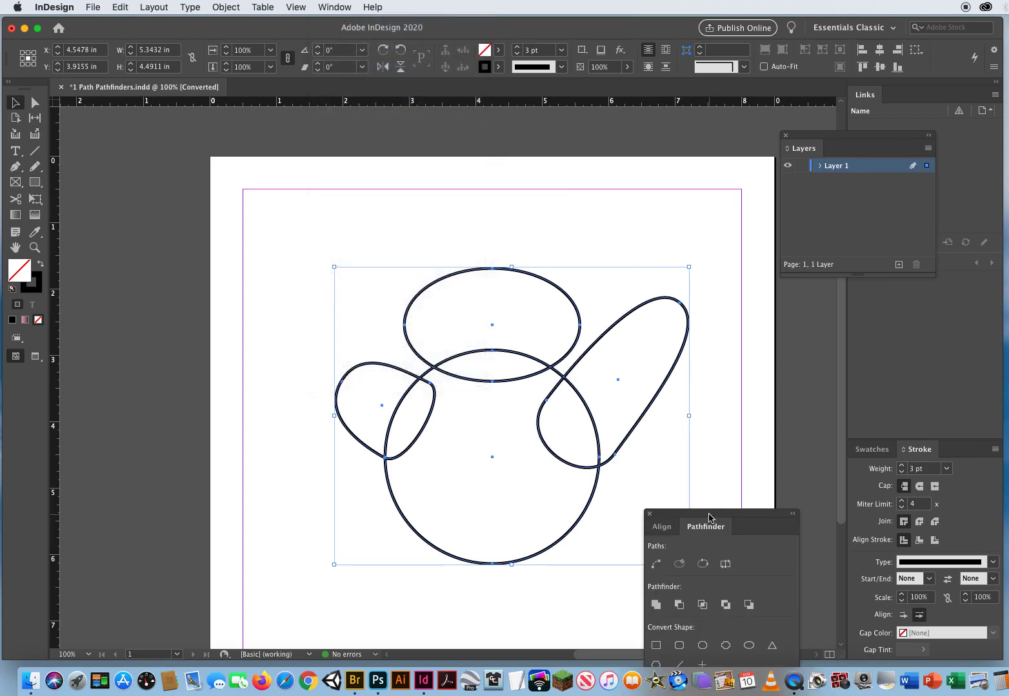
left_click_drag(709, 518, 189, 162)
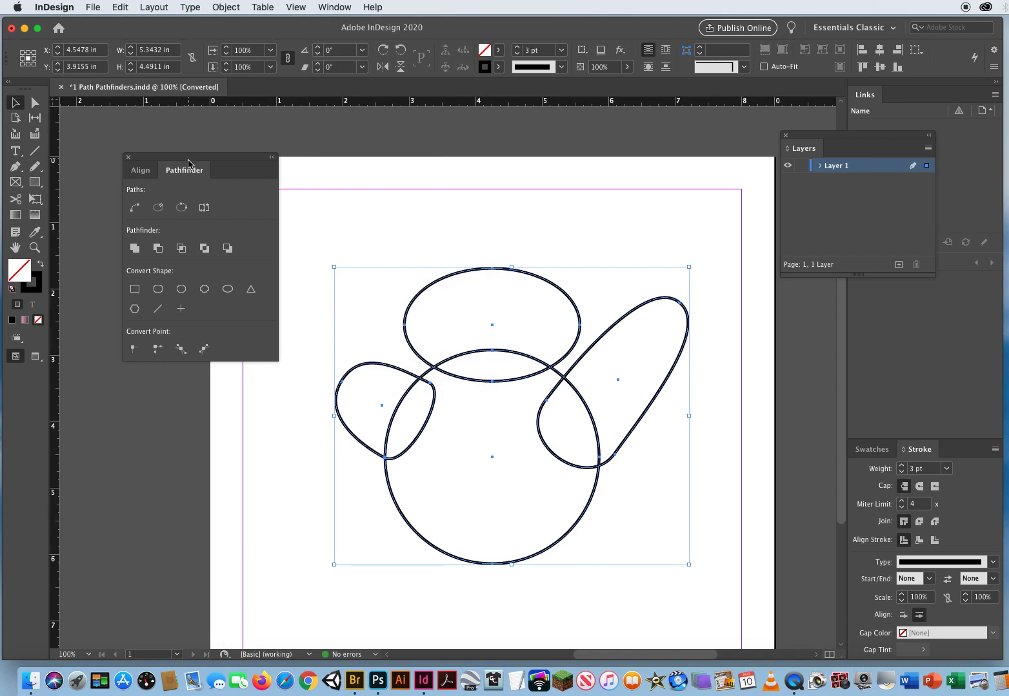
left_click_drag(327, 246, 668, 520)
left_click(134, 250)
left_click(134, 249)
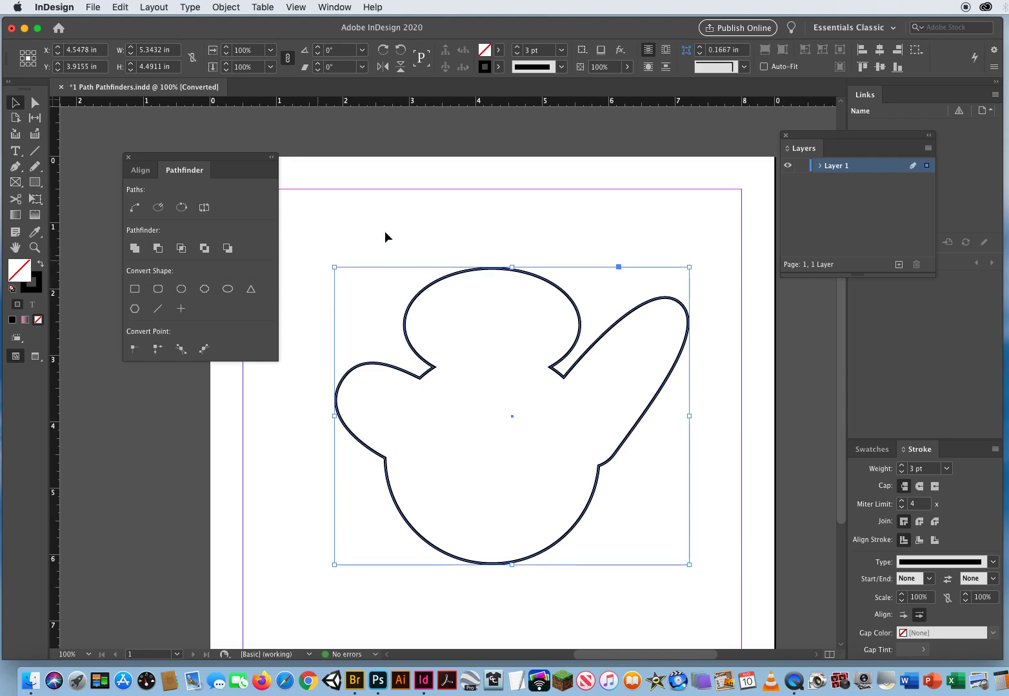
left_click(369, 205)
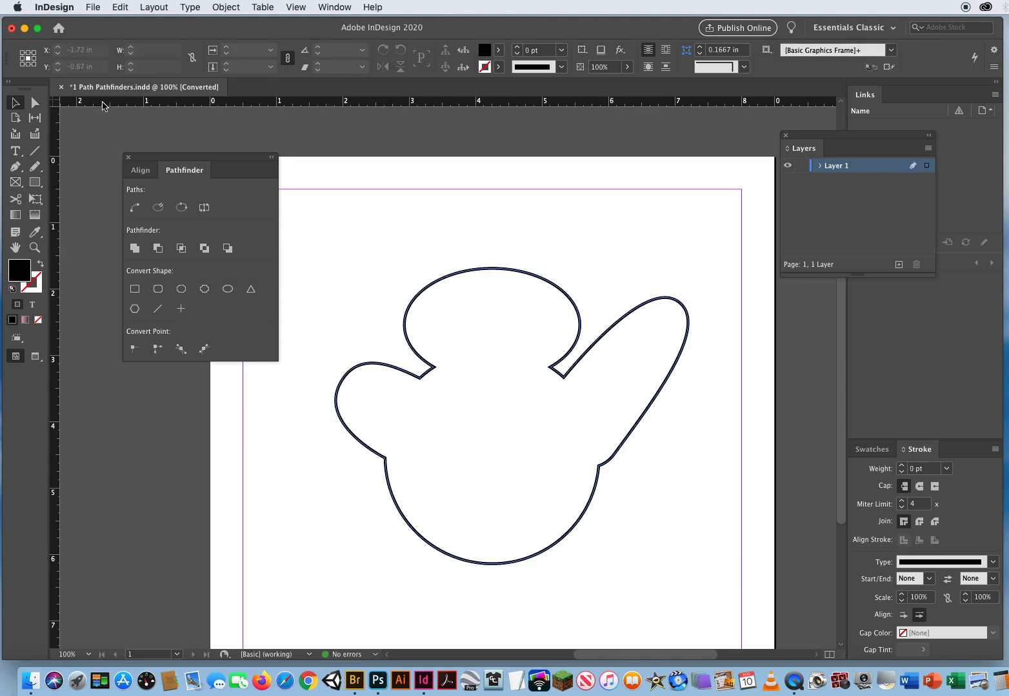
Close the current document and open the file 2 Basic Pathfinders.indd.
left_click(62, 87)
left_click(491, 356)
left_click(93, 7)
left_click(118, 38)
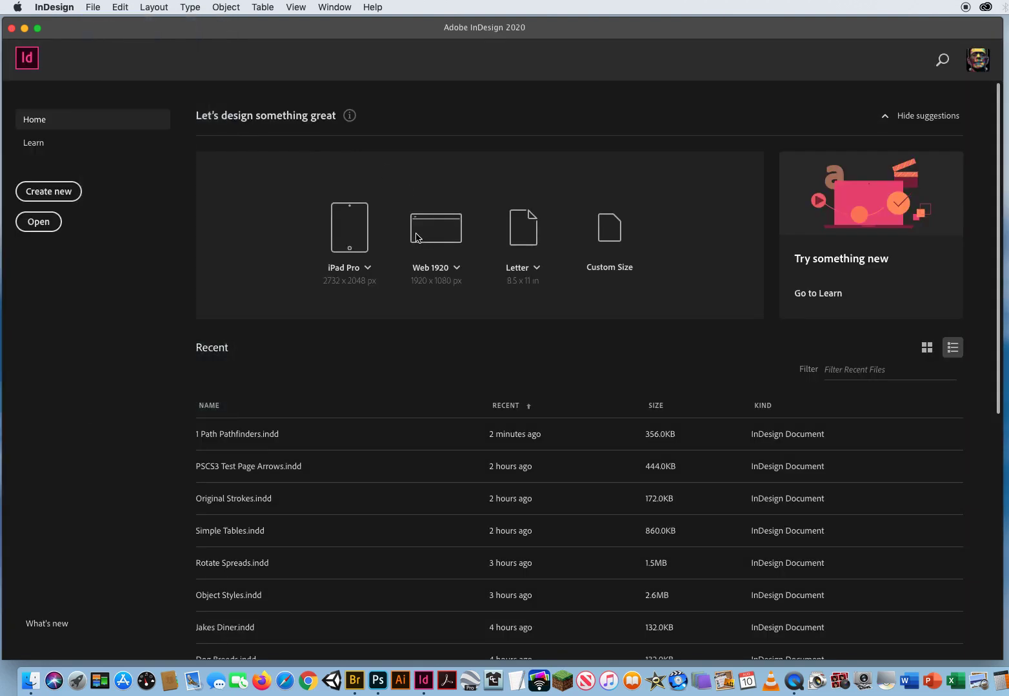
left_click(443, 141)
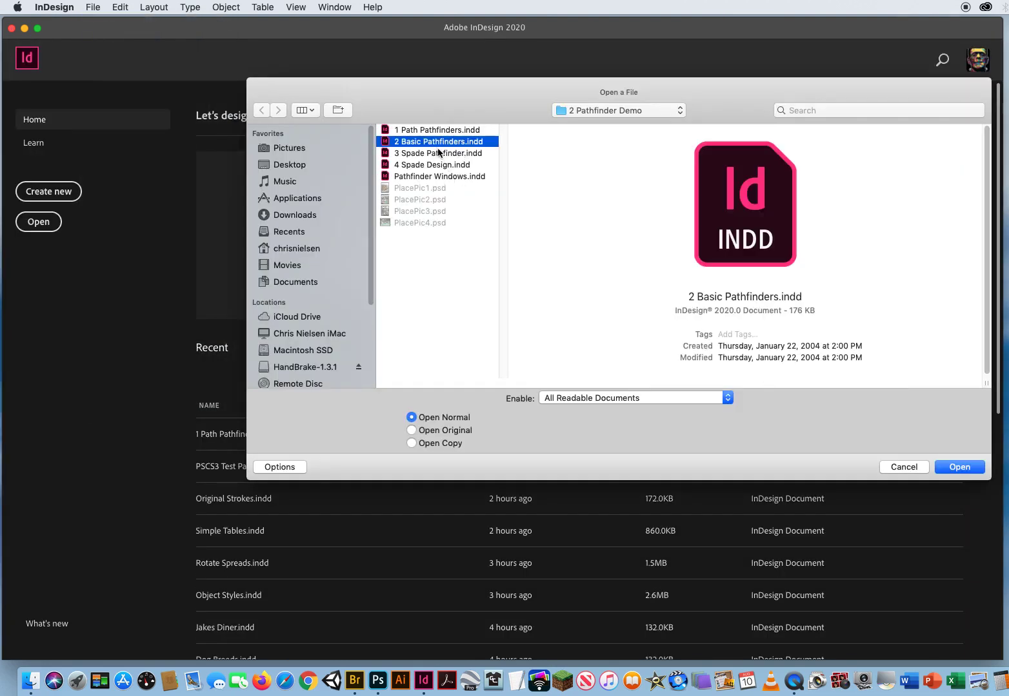
key("Return")
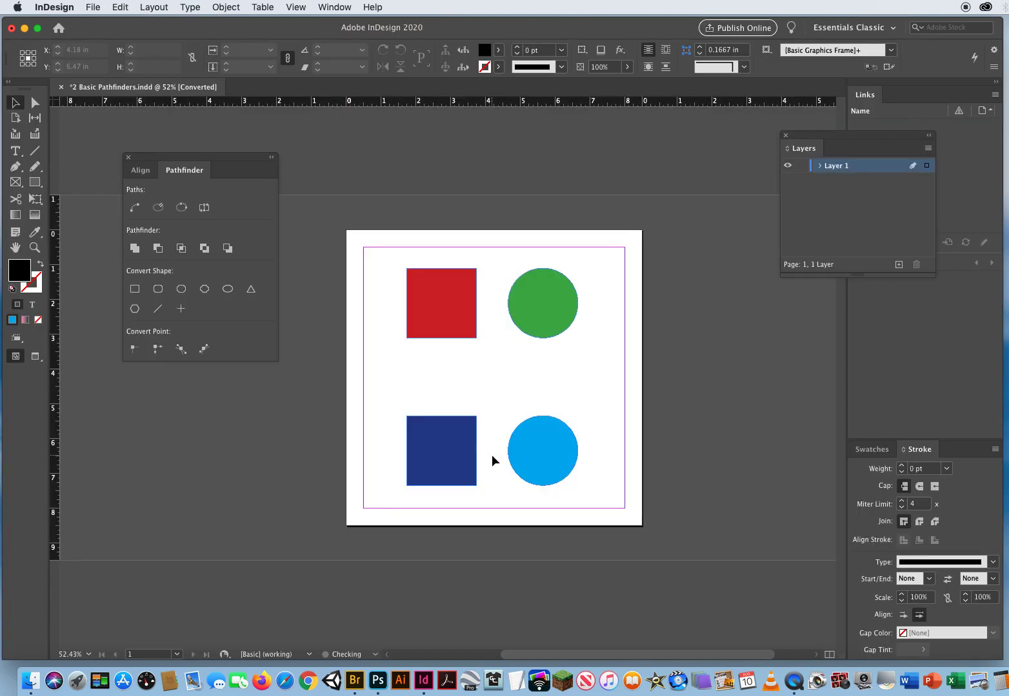
Slide the red square over the green circle's edge to X 3.88 in and rotate it to 45° as a diamond.
left_click(34, 247)
left_click(495, 338)
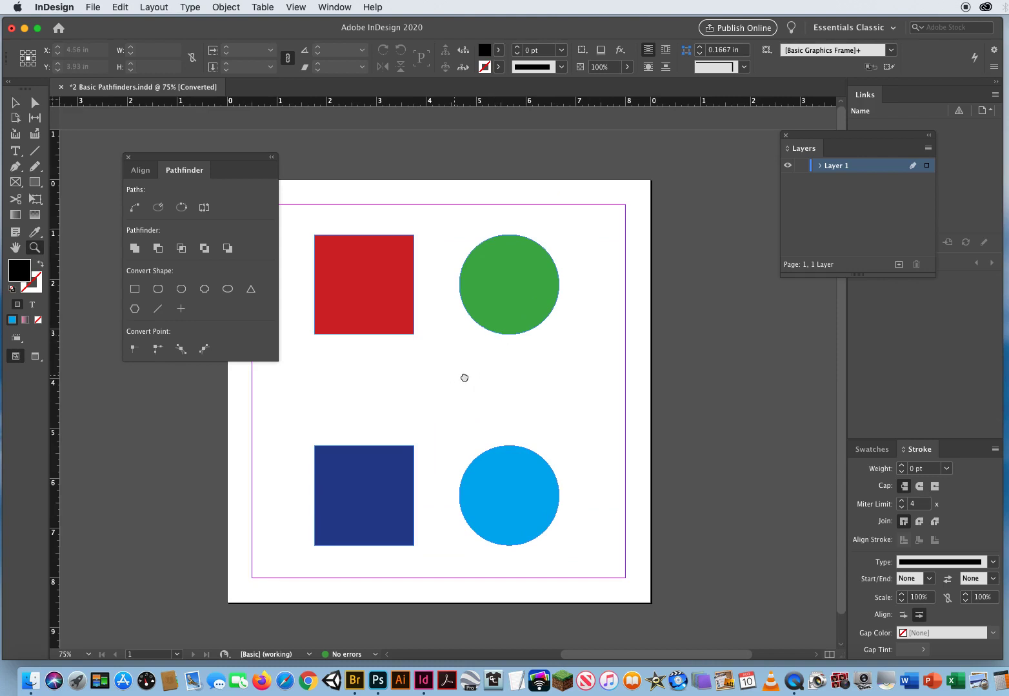
left_click(11, 105)
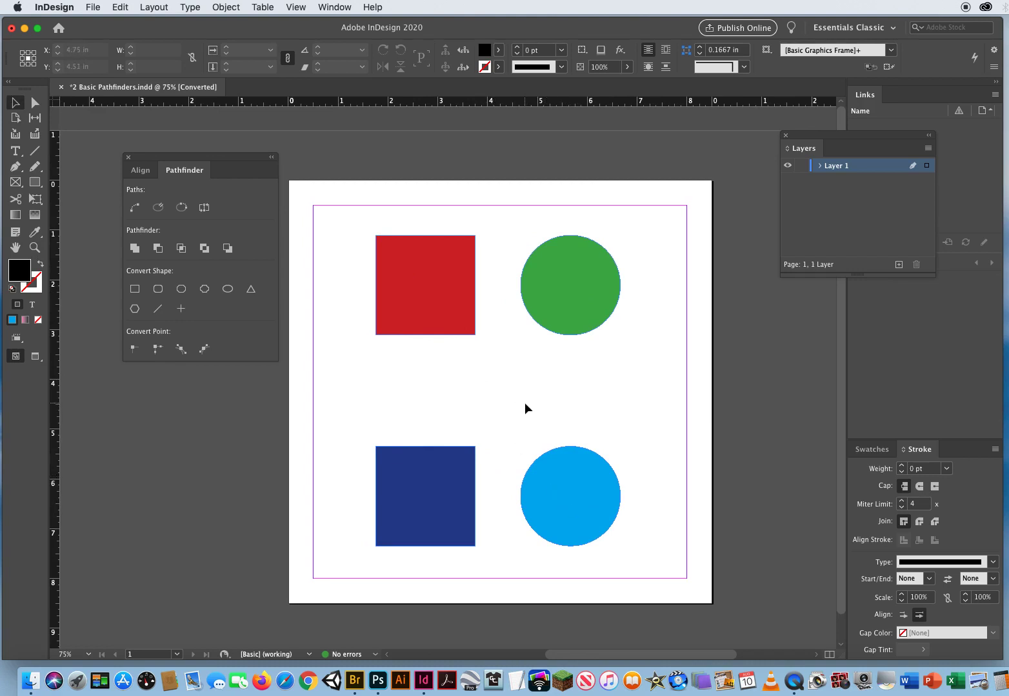
left_click_drag(435, 283, 479, 288)
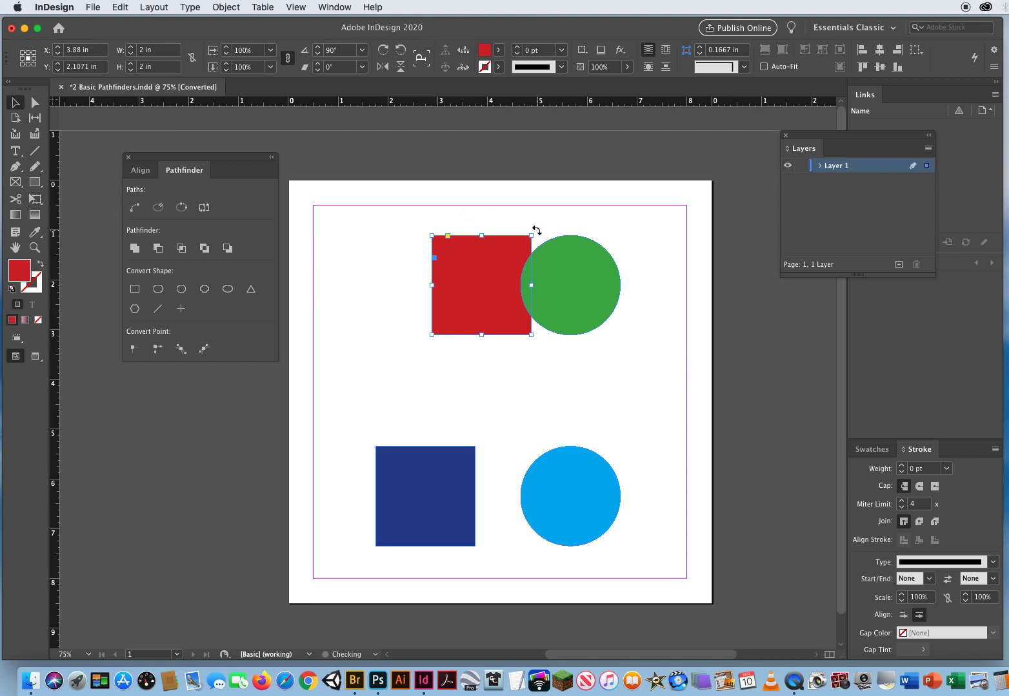
left_click_drag(540, 233, 548, 285)
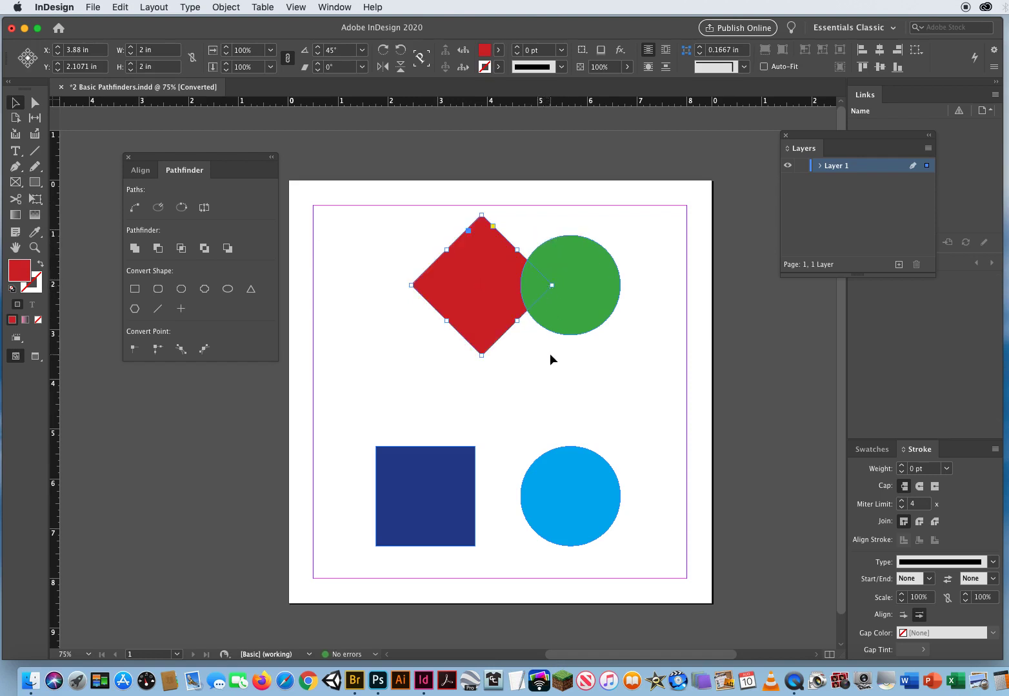
Place the green circle against the red diamond's lower right edge, at about X 4.59 in, Y 2.82 in.
left_click(574, 308)
left_click_drag(574, 308, 518, 329)
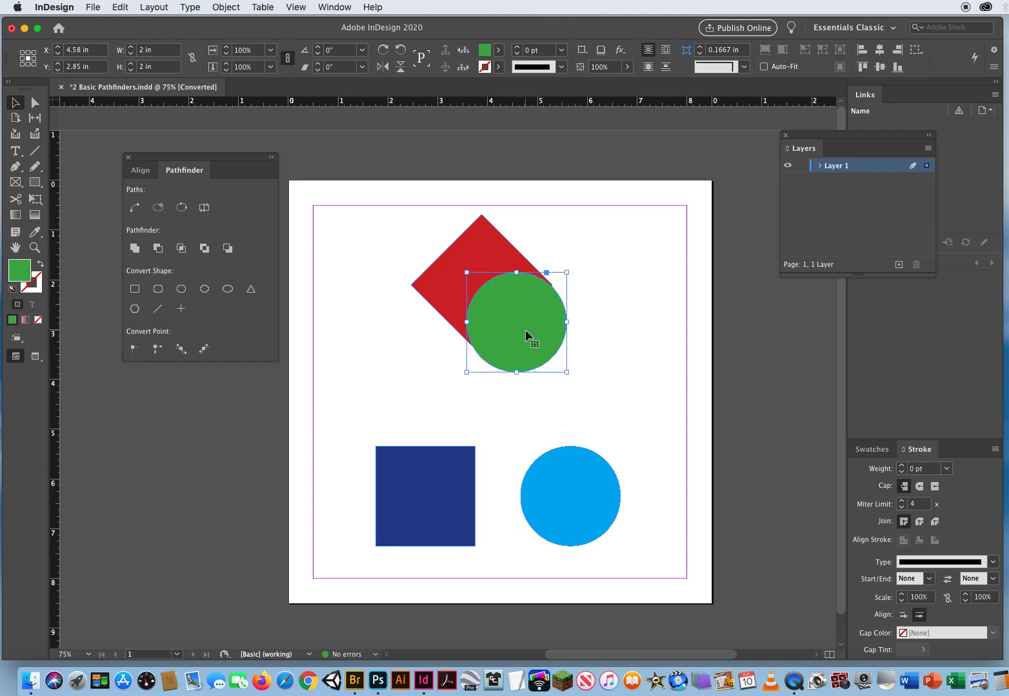
key("Right")
key("Right")
key("Up")
key("Left")
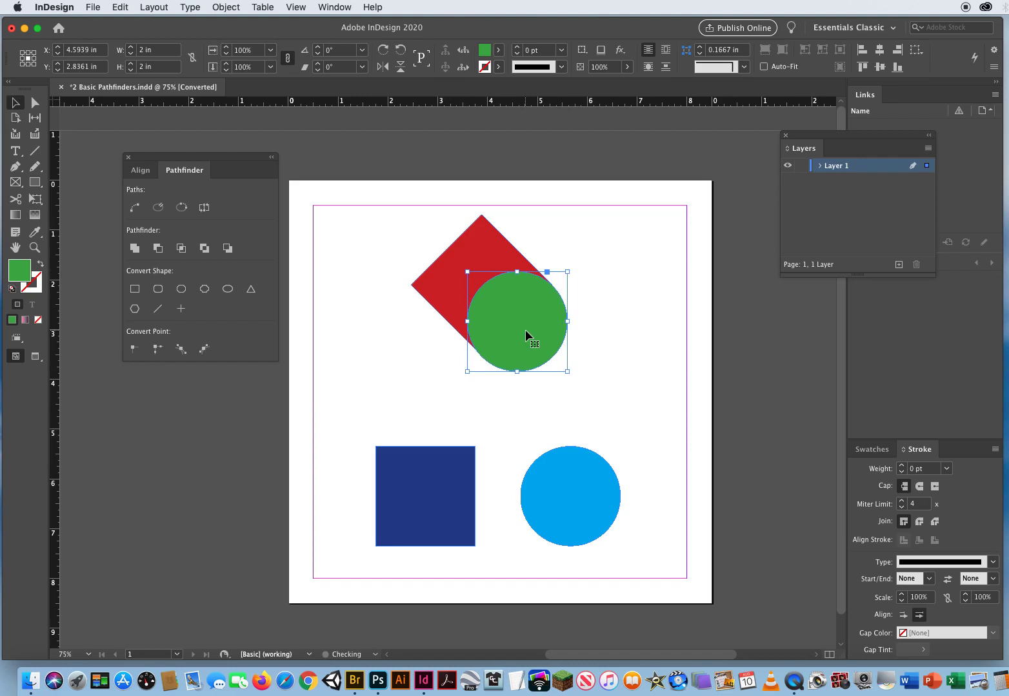
key("Up")
key("Up")
key("Down")
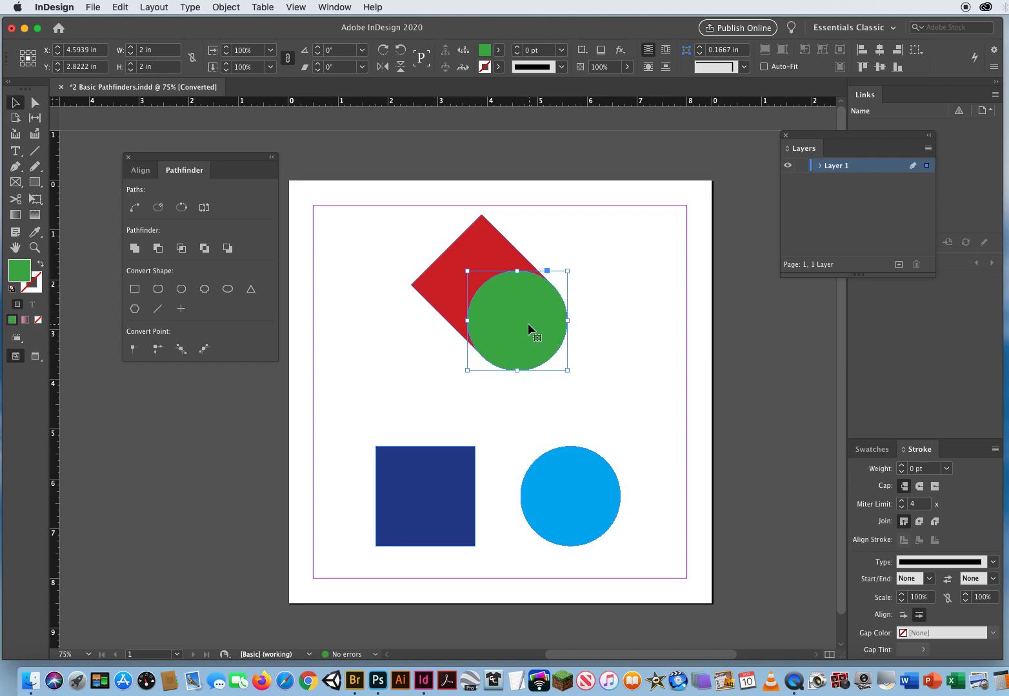
Duplicate the green circle horizontally onto the diamond's lower left edge, with the copy at about X 3.15 in.
left_click_drag(524, 324, 450, 327)
key("Right")
key("Right")
key("Right")
key("Right")
key("Right")
key("Right")
key("Right")
key("Right")
key("Right")
key("Right")
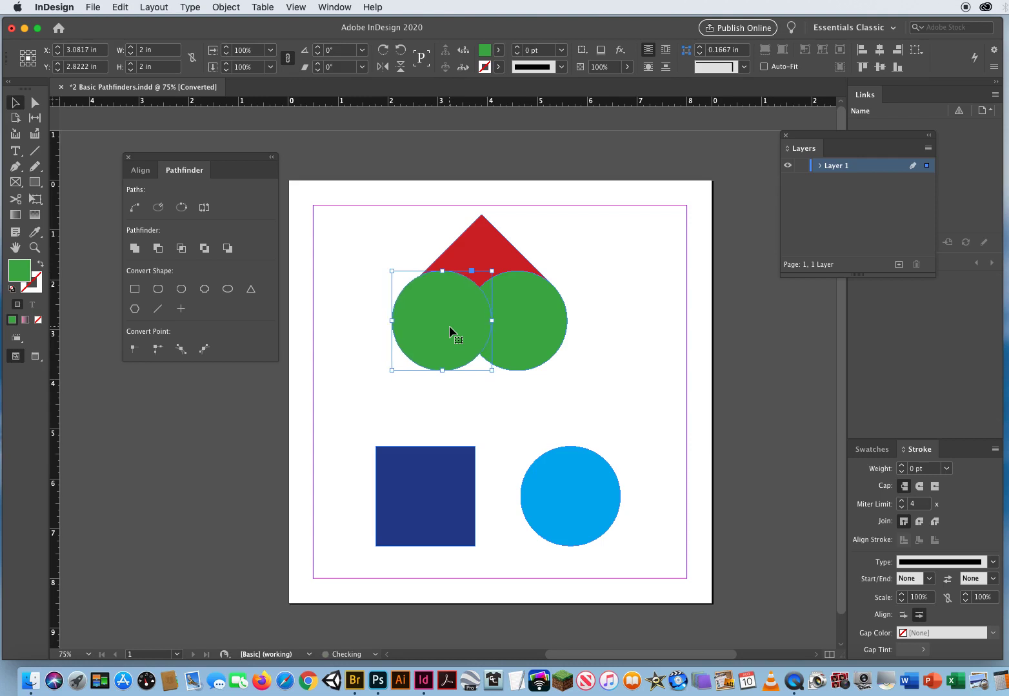
key("Left")
key("Left")
key("Left")
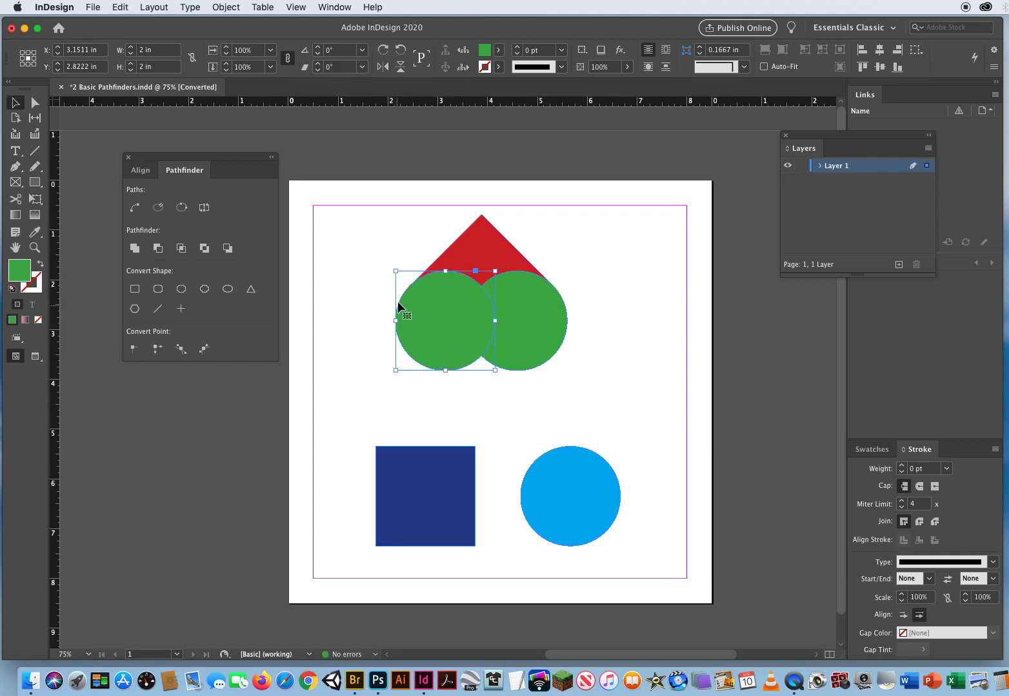
left_click(351, 294)
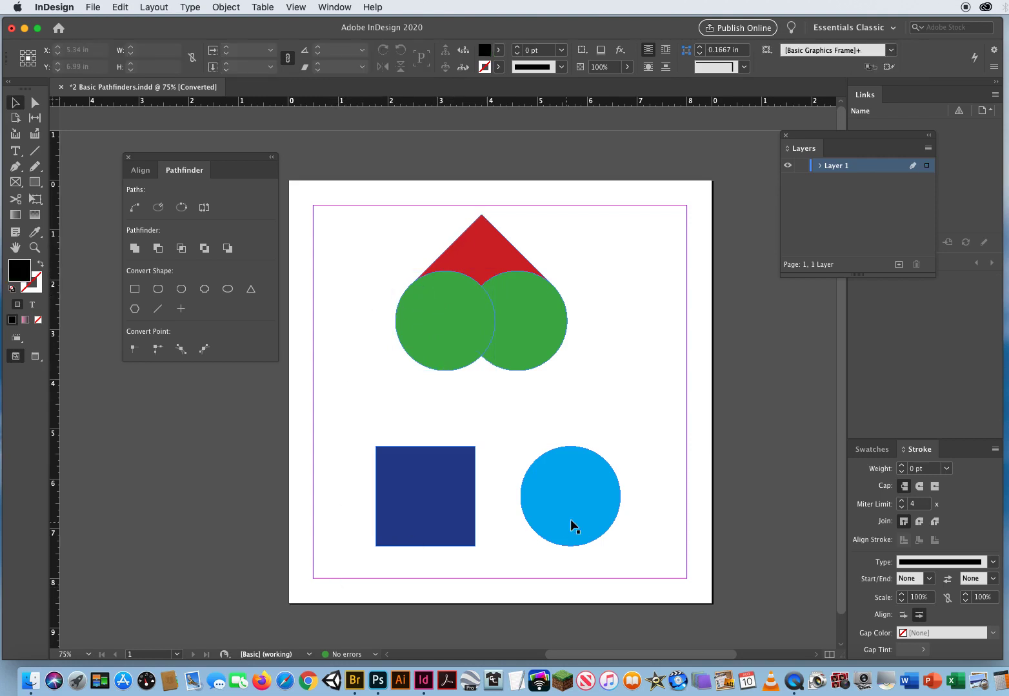
Centre the light blue circle on the dark blue square's right edge and place a copy over its left edge at about X 1.61 in.
left_click_drag(574, 500, 480, 507)
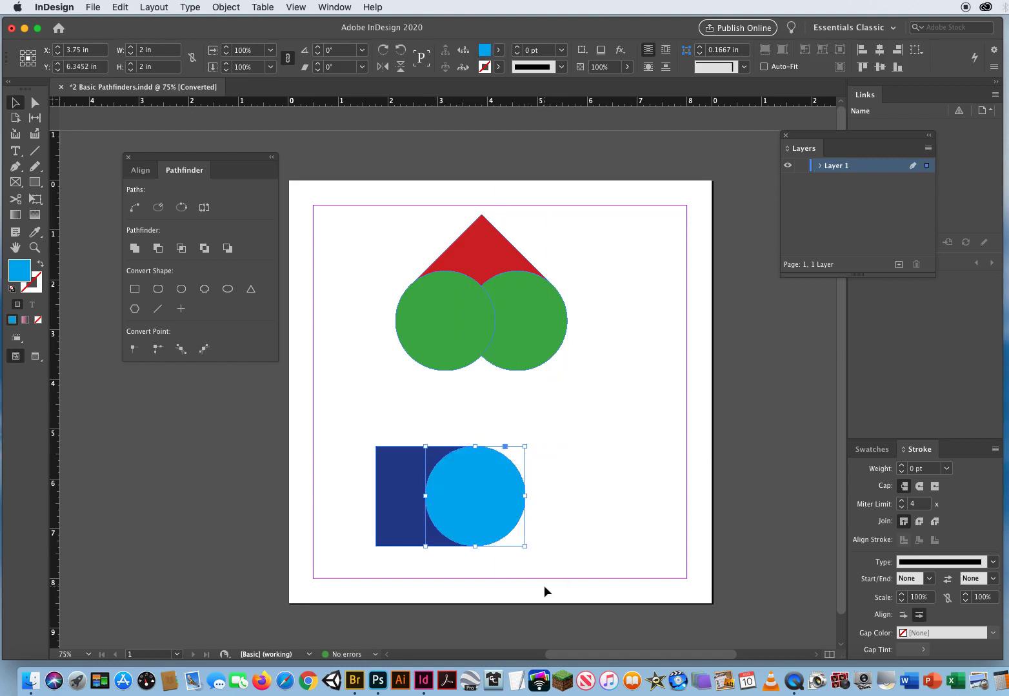
left_click_drag(493, 509, 395, 510)
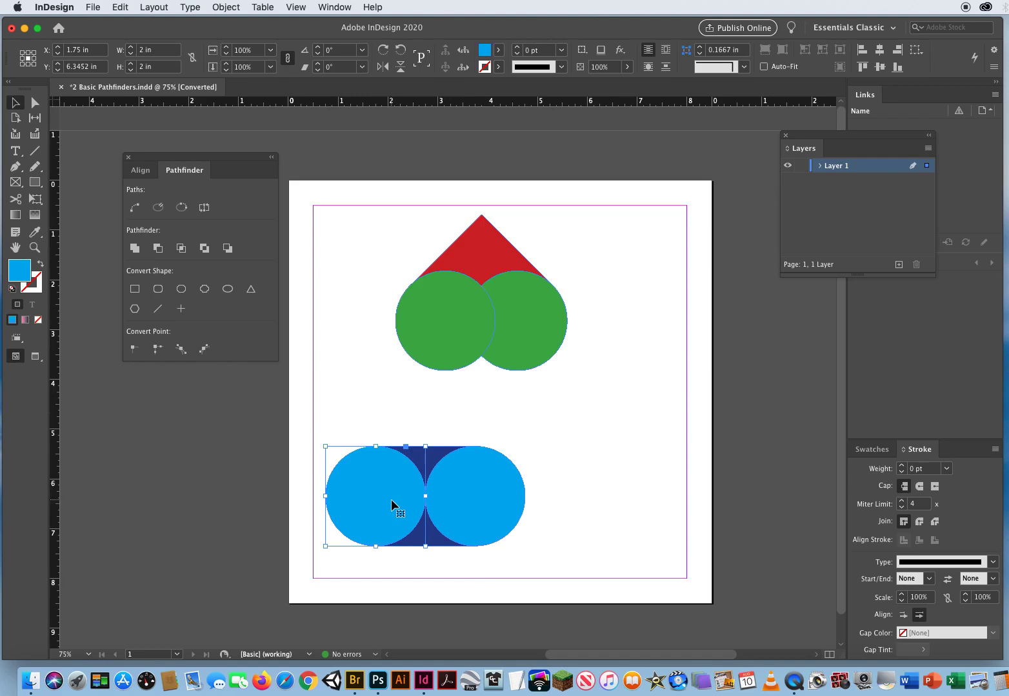
key("Left")
key("Left")
key("Left")
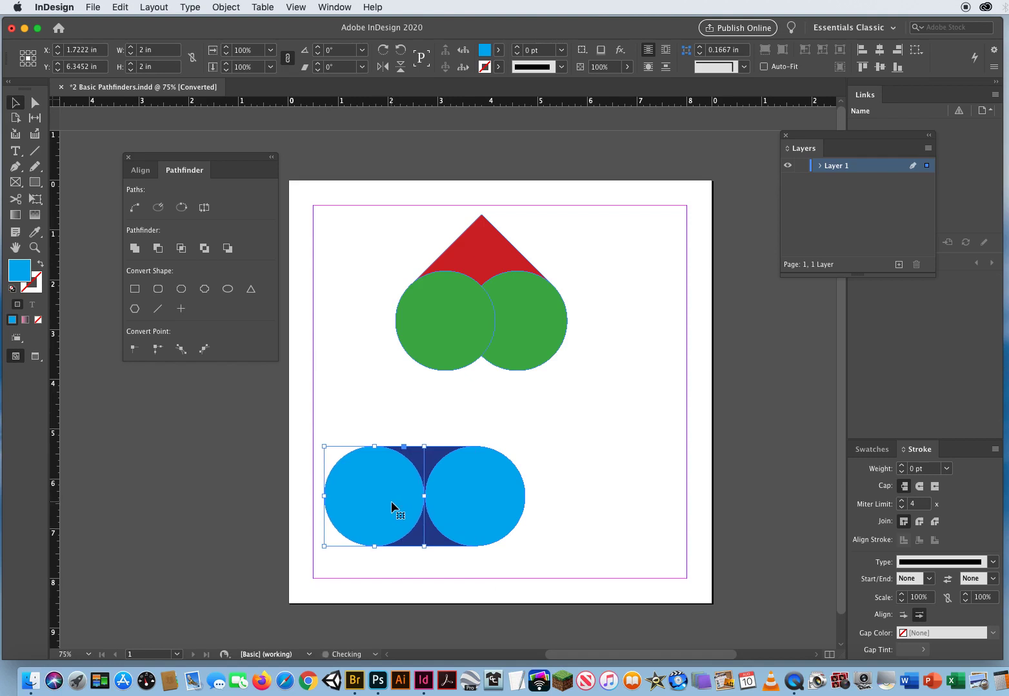
key("Left")
key("Left")
key("Left")
key("Left")
key("Left")
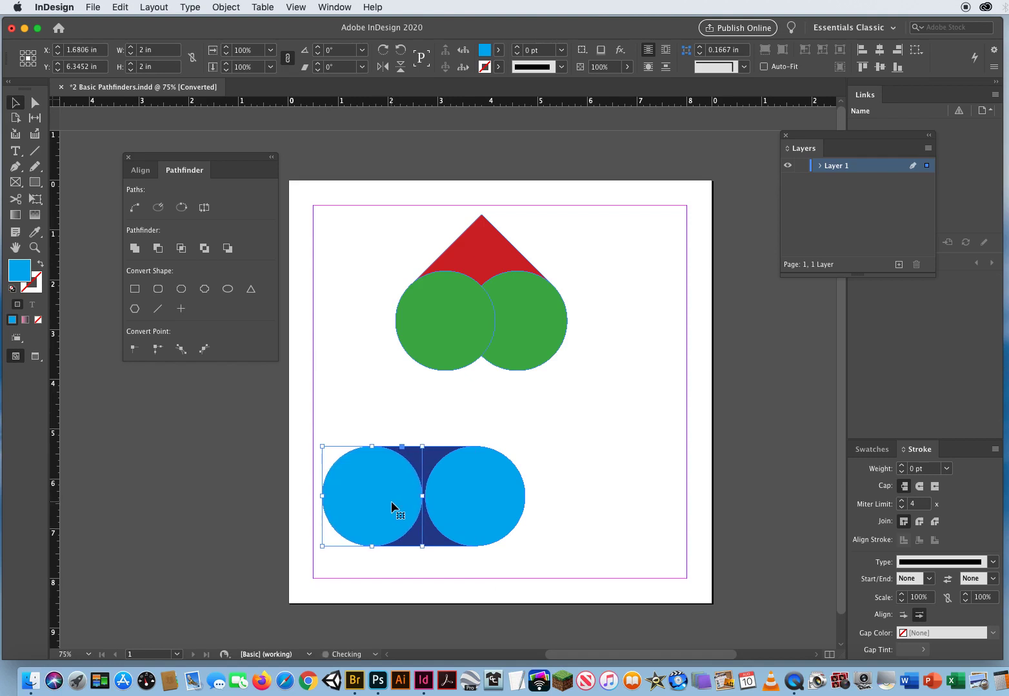
key("Left")
key("Left")
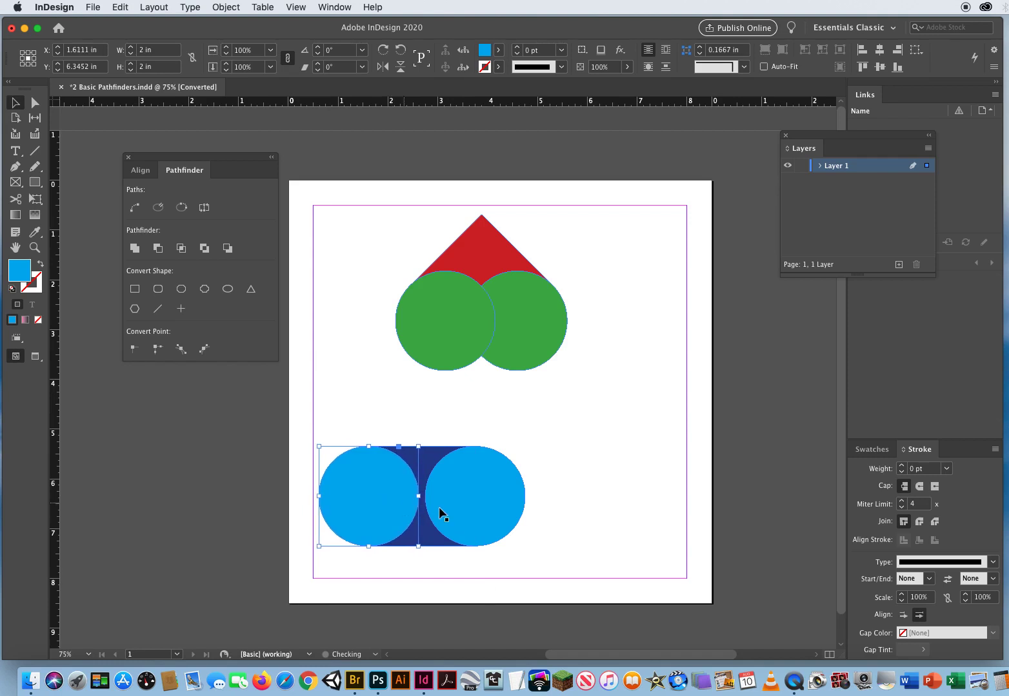
Nudge the right light blue circle outward to about X 3.89 in, widening the gap between the two circles.
left_click(473, 494)
key("Right")
key("Right")
key("Right")
key("Right")
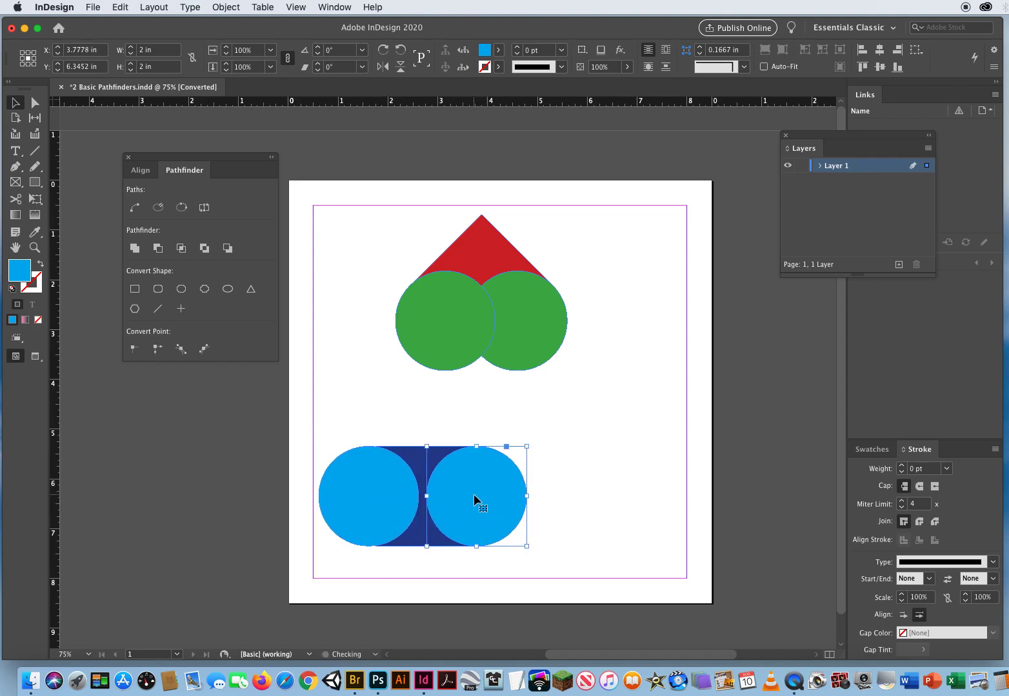
key("Right")
key("Right")
key("Right")
key("Right")
key("Right")
key("Right")
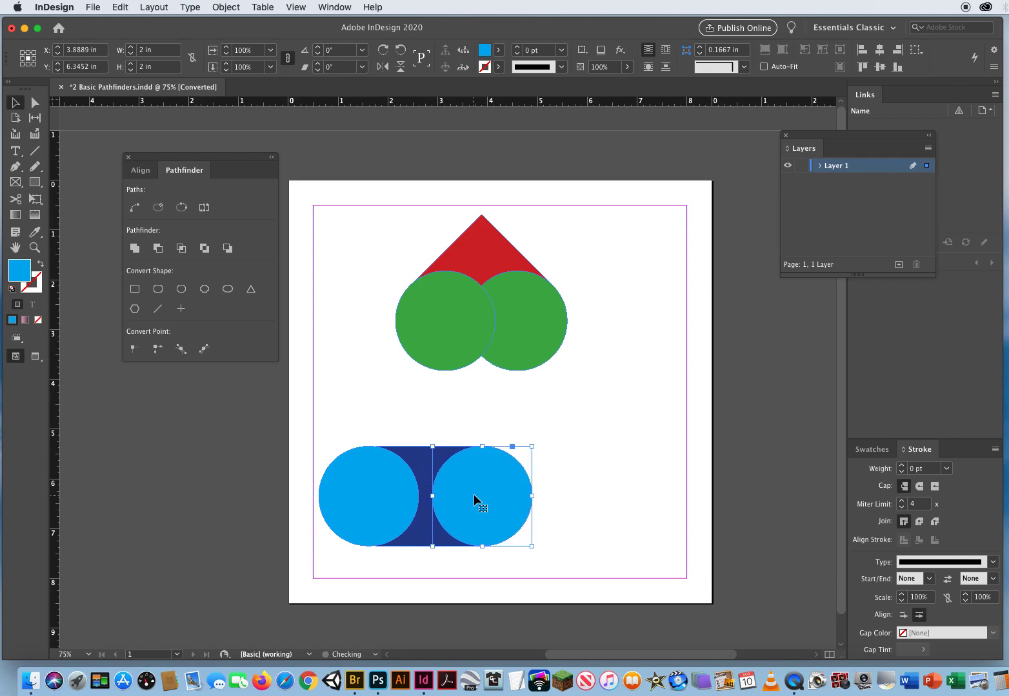
Move the blue square and its two circles to X 3.88 in, Y 5.57 in, and subtract the circles from the square.
left_click_drag(340, 408, 534, 465)
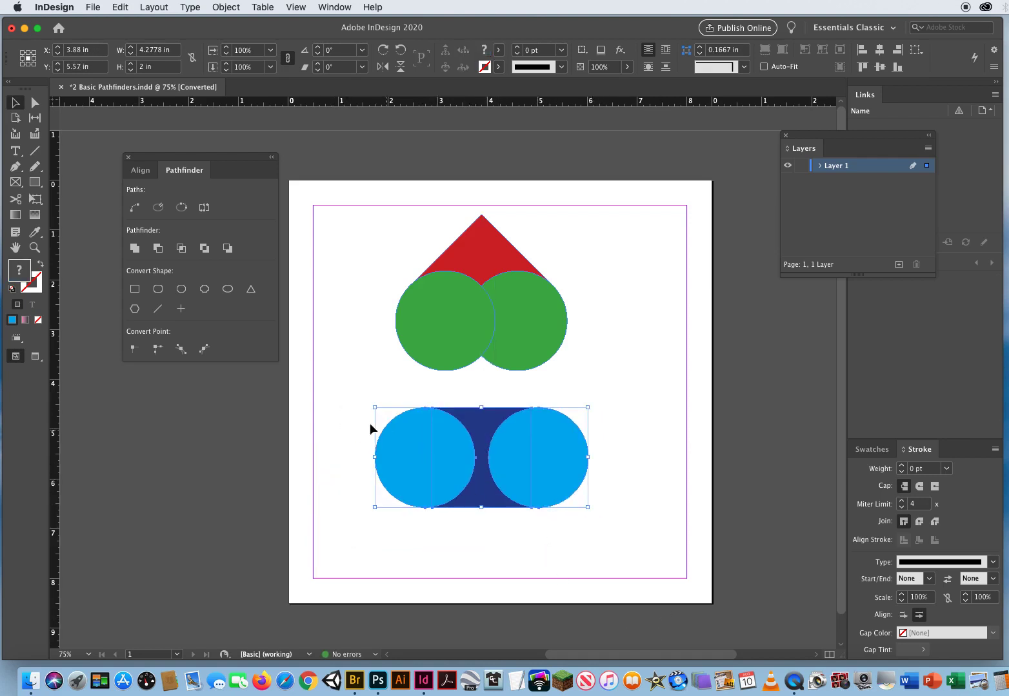
left_click_drag(425, 428, 656, 518)
left_click(157, 252)
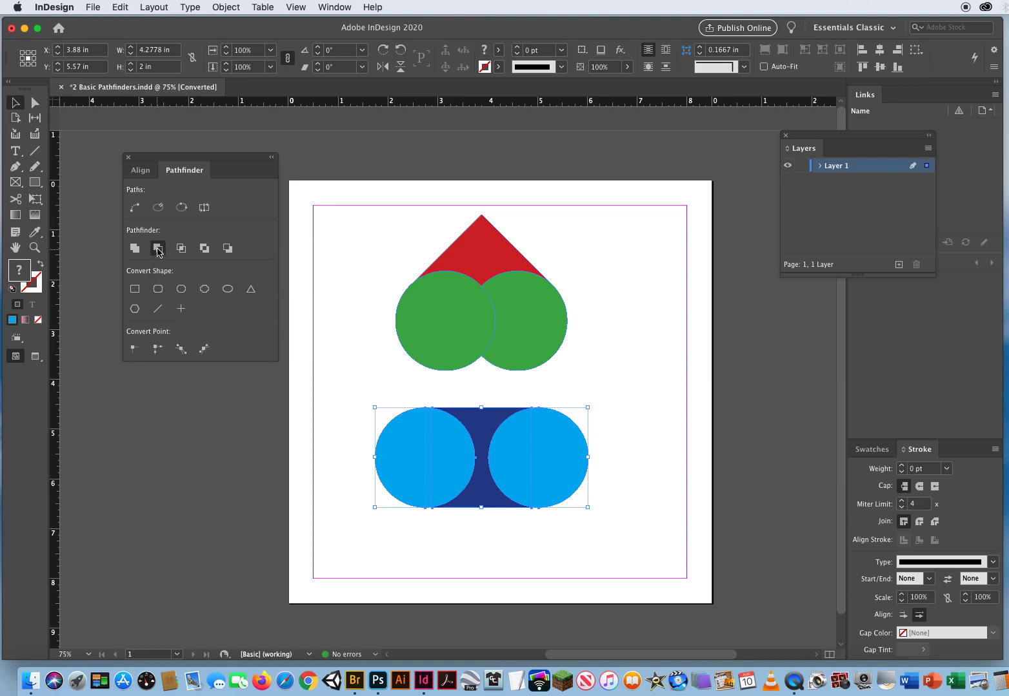
left_click(386, 566)
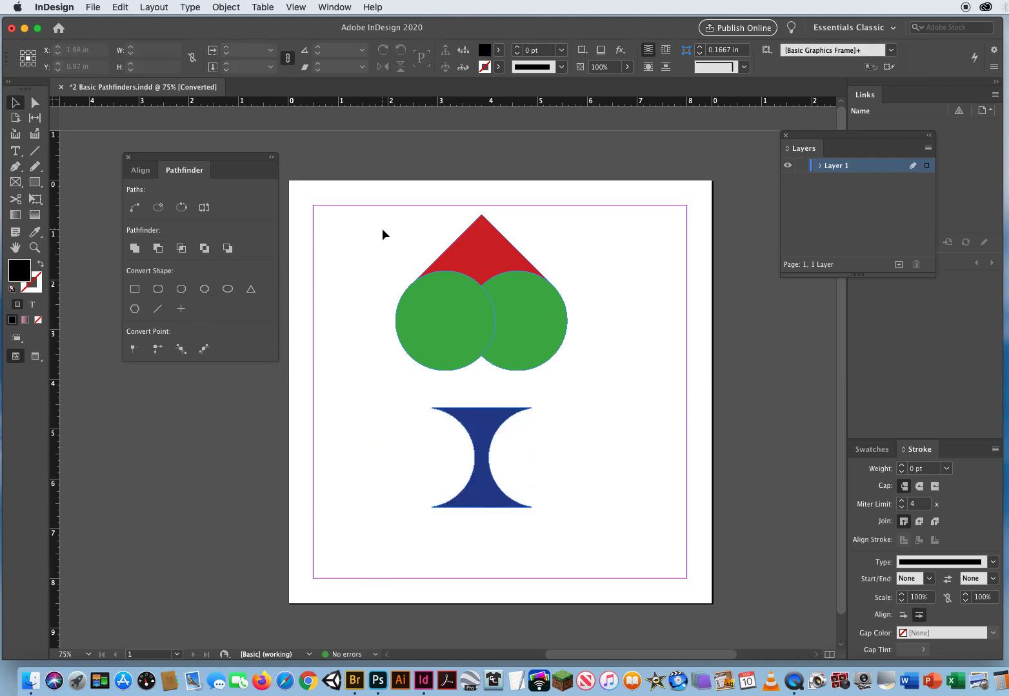
Unite the red diamond and both green circles, and move the united shape straight down over the blue stem to about Y 3.69 in.
left_click_drag(383, 229, 588, 331)
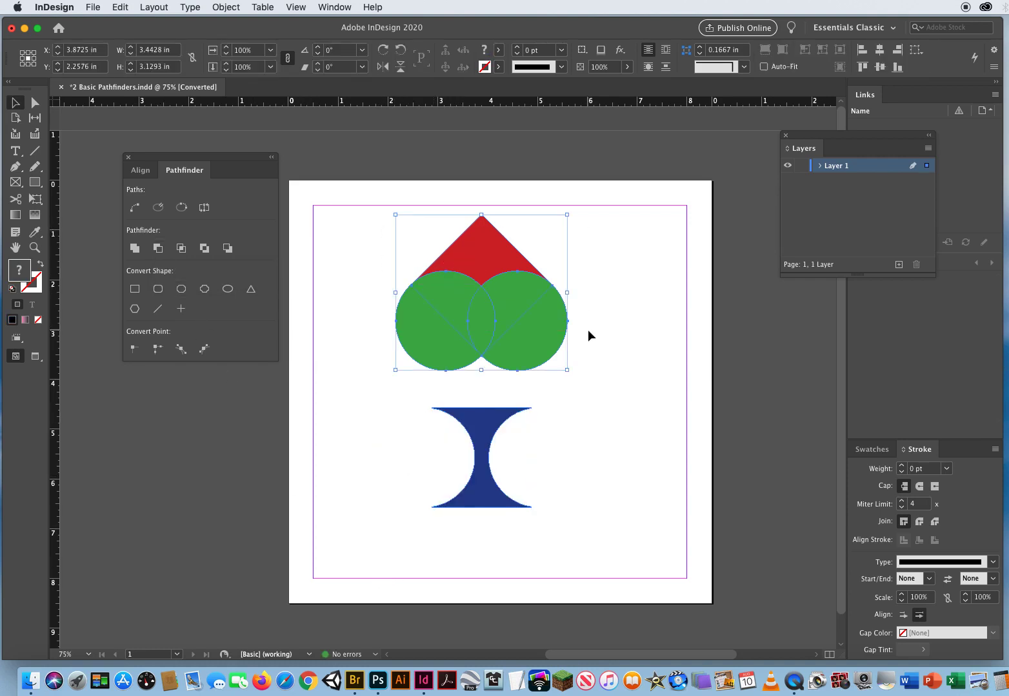
left_click(136, 249)
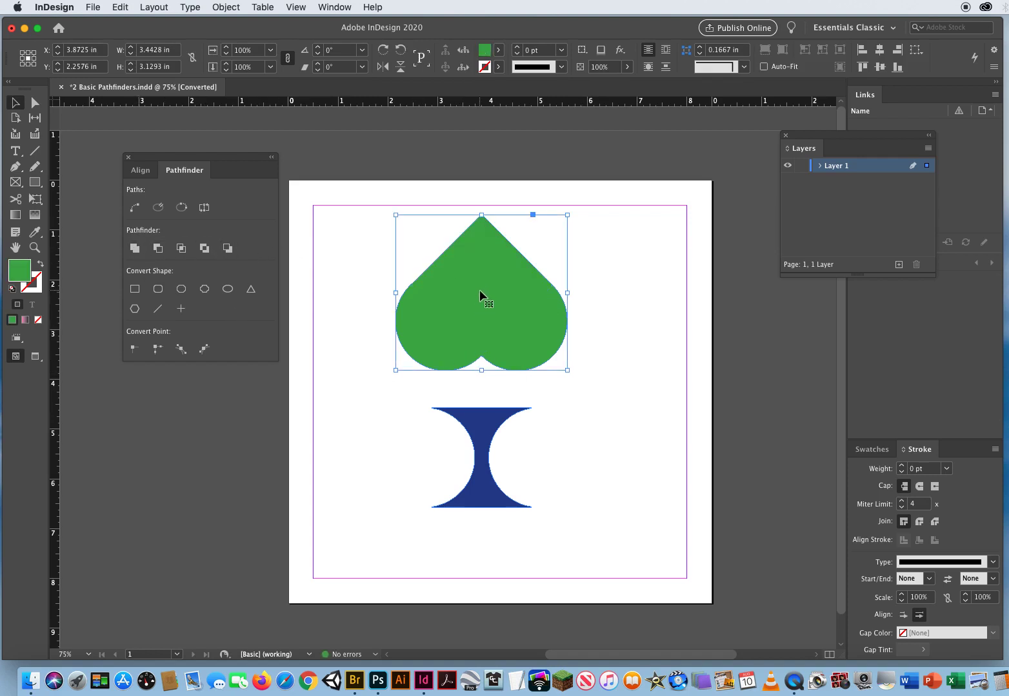
left_click_drag(479, 289, 476, 360)
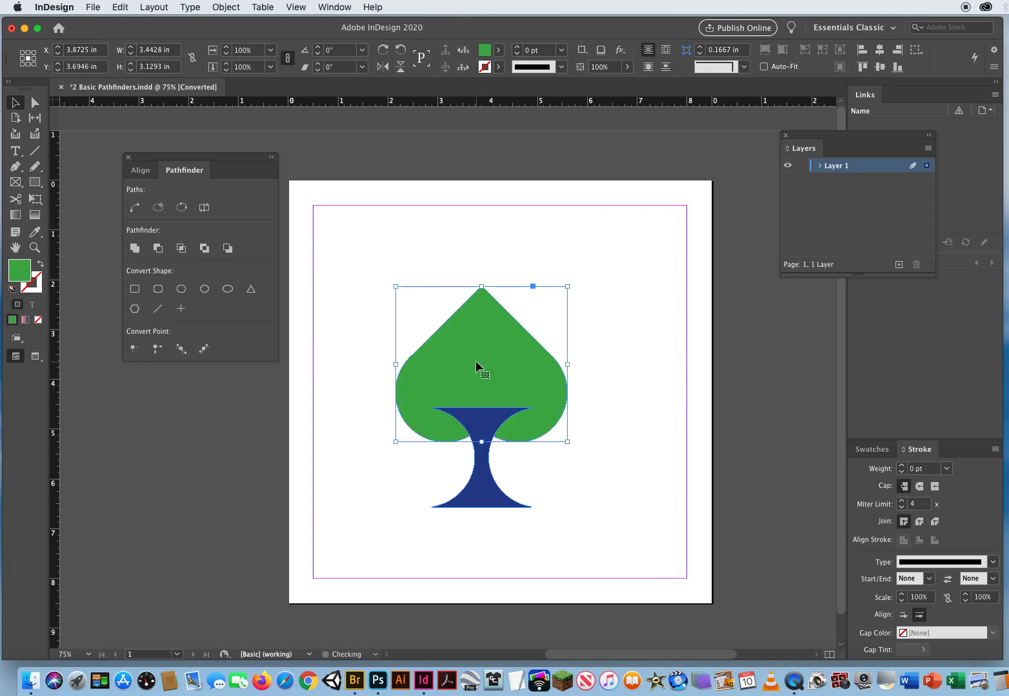
Unite the green spade top with the blue stem and move the finished spade to X 4.25 in, Y 3.79 in.
left_click_drag(347, 316, 627, 511)
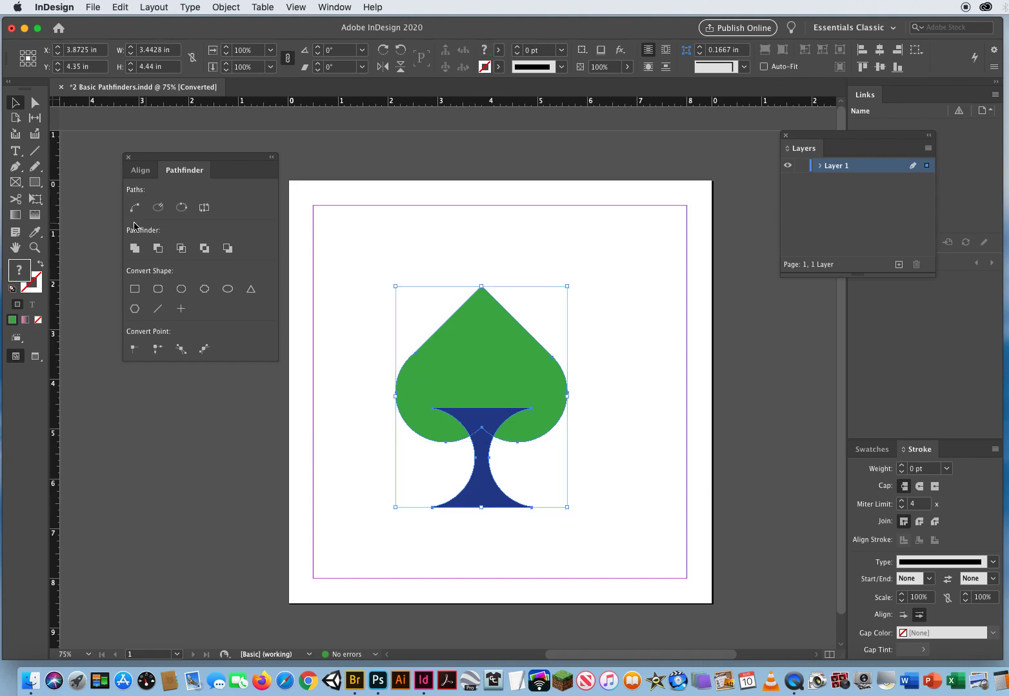
left_click(134, 248)
left_click(642, 349)
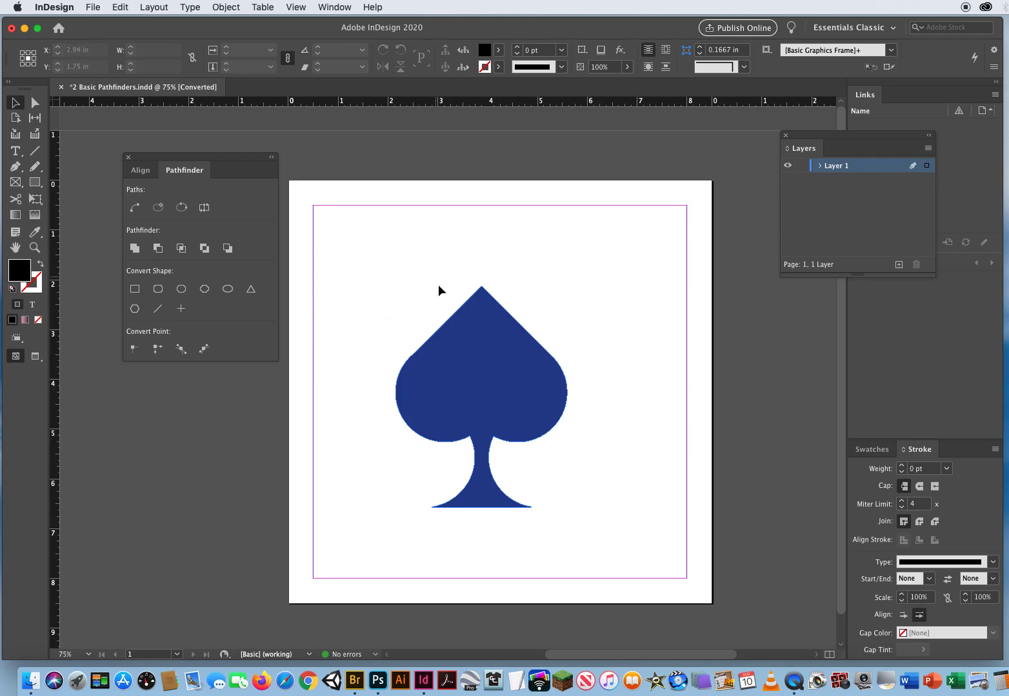
left_click_drag(457, 356, 476, 328)
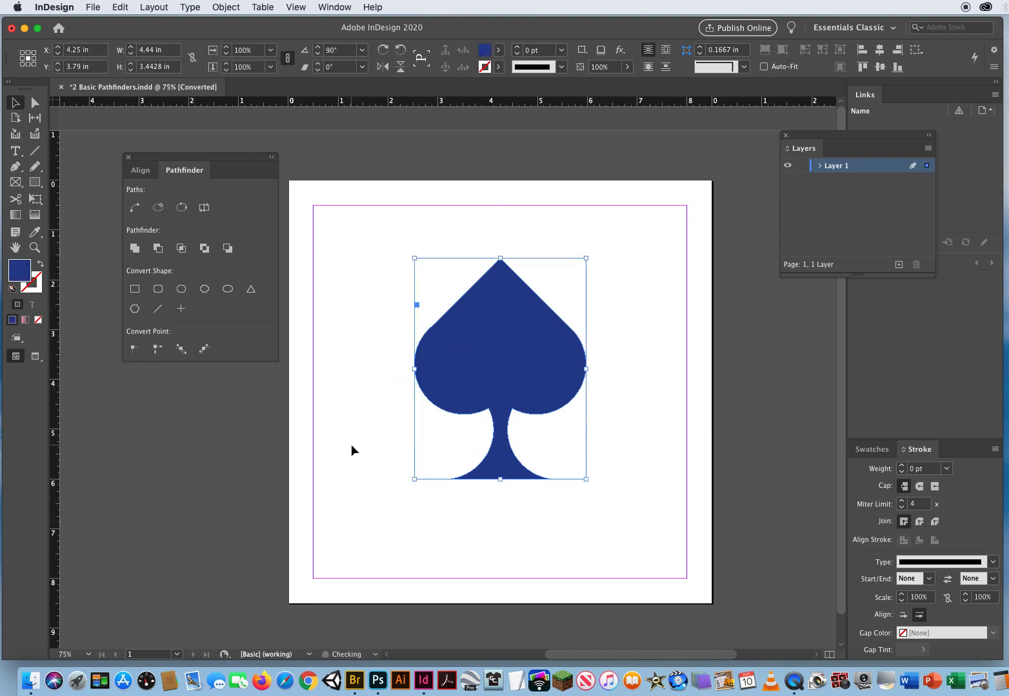
Move the Pathfinder panel lower and close 2 Basic Pathfinders.indd without saving.
left_click_drag(136, 157, 156, 268)
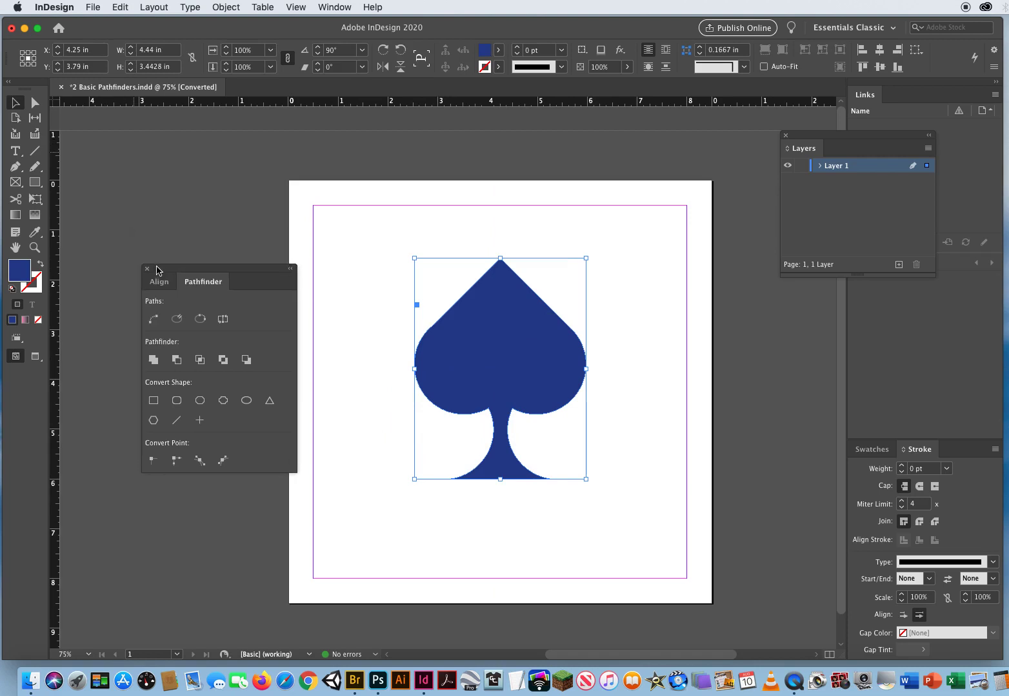
left_click(61, 87)
left_click(509, 362)
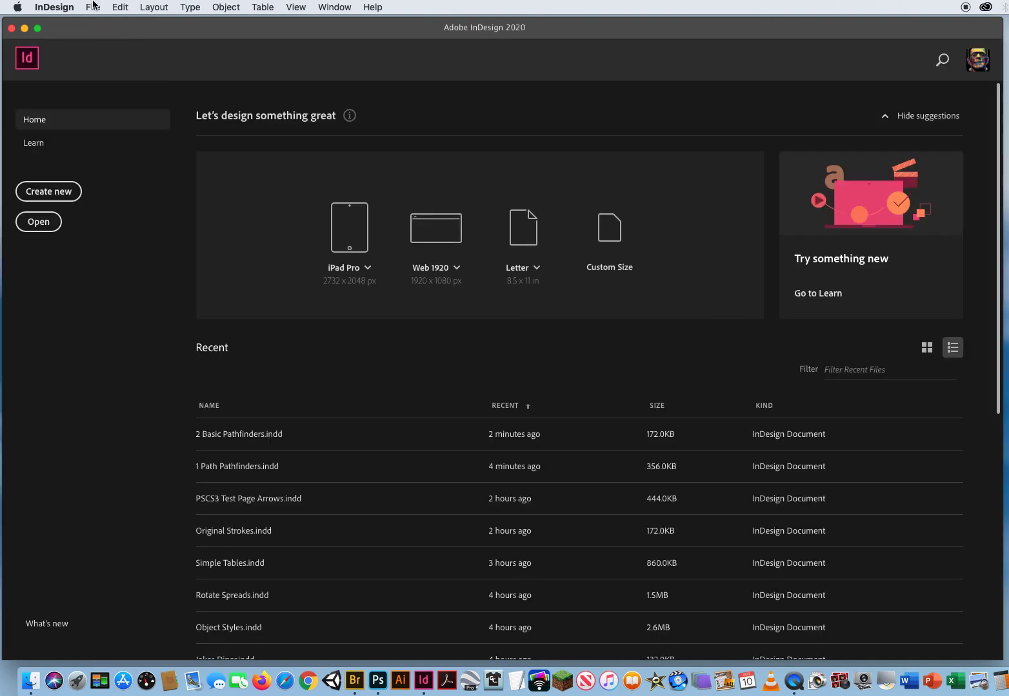
Open 3 Spade Pathfinder.indd from the 2 Pathfinder Demo folder.
left_click(94, 7)
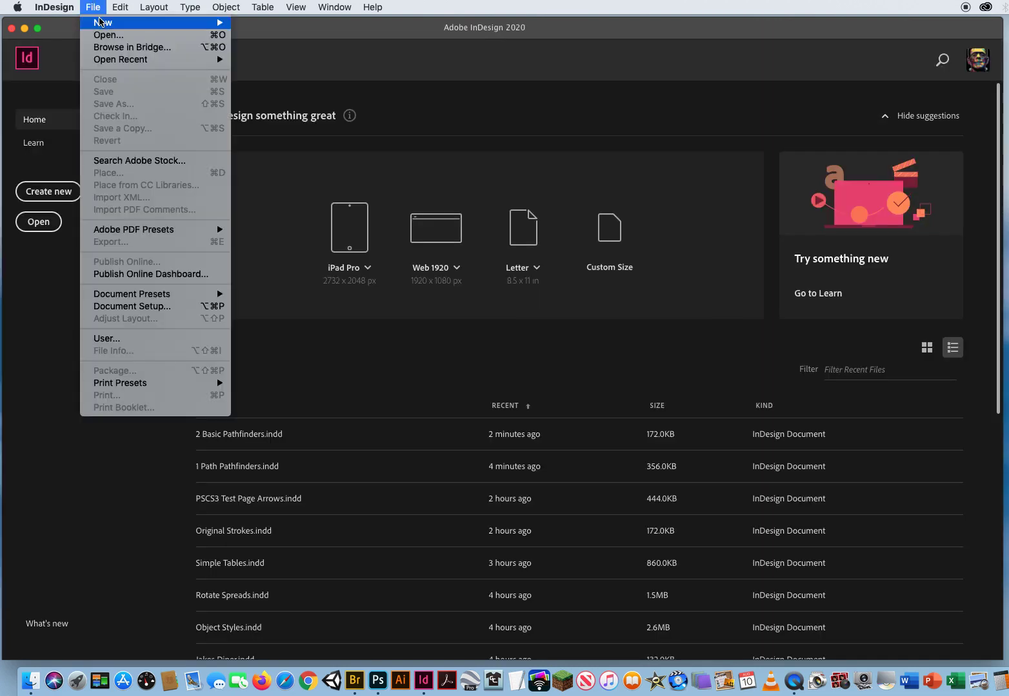
left_click(107, 35)
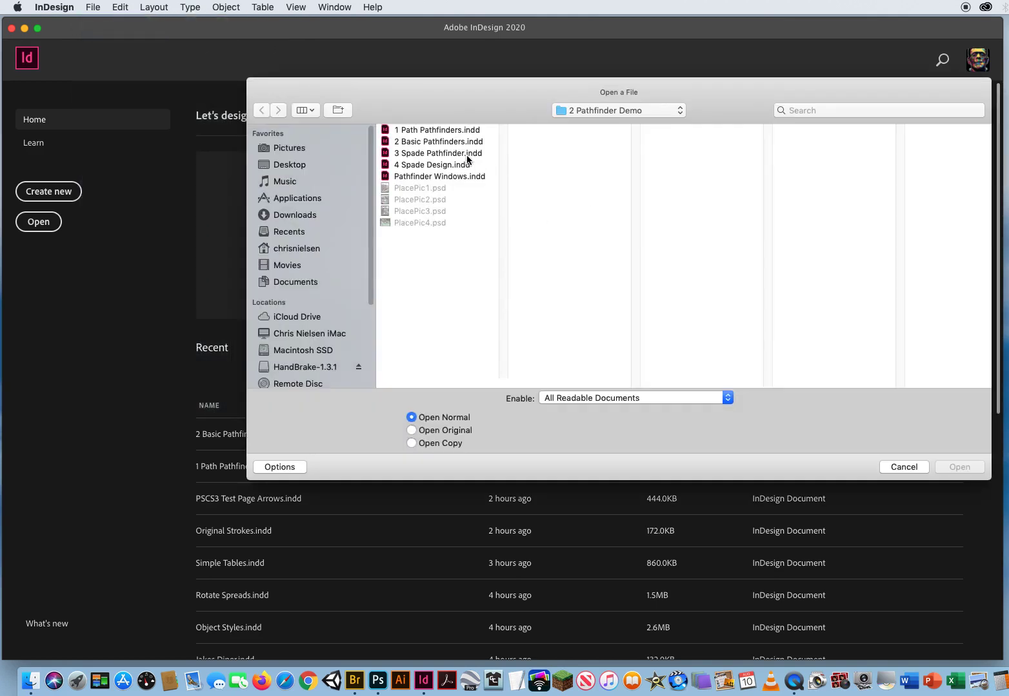
left_click(449, 154)
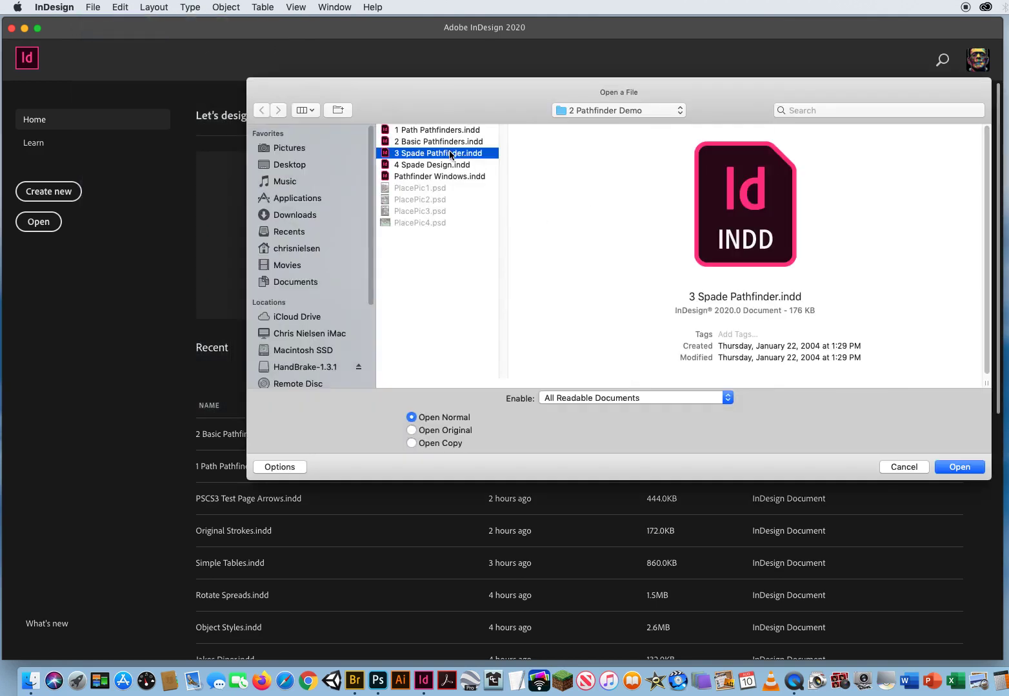
left_click(946, 465)
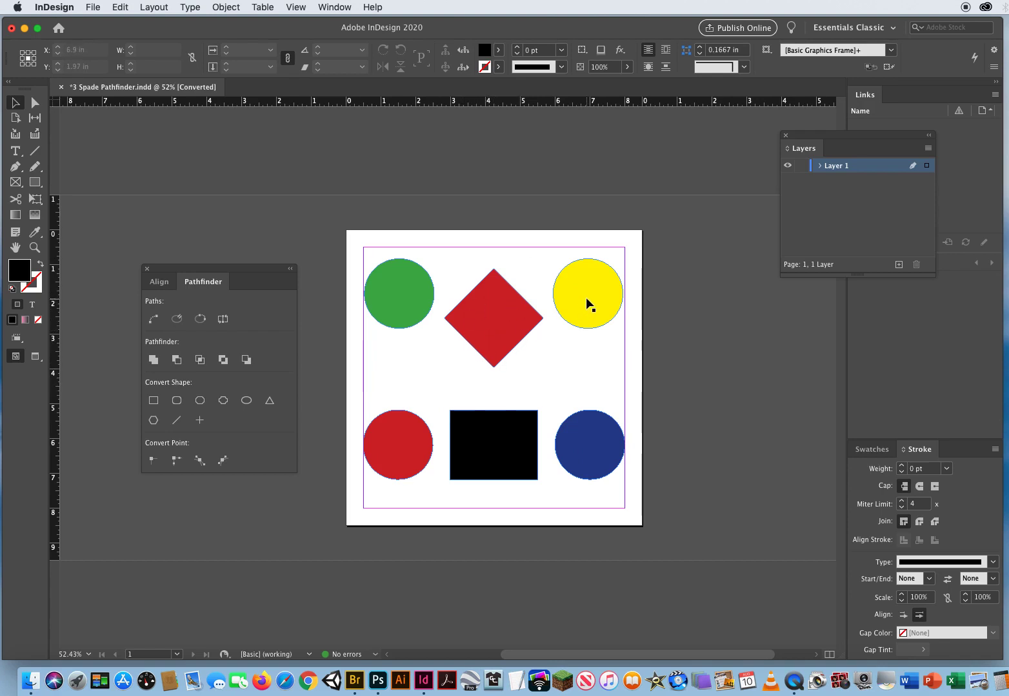
Move the yellow circle over the red diamond's right half, to X 4.9633 in, Y 1.8333 in.
left_click_drag(585, 297, 517, 295)
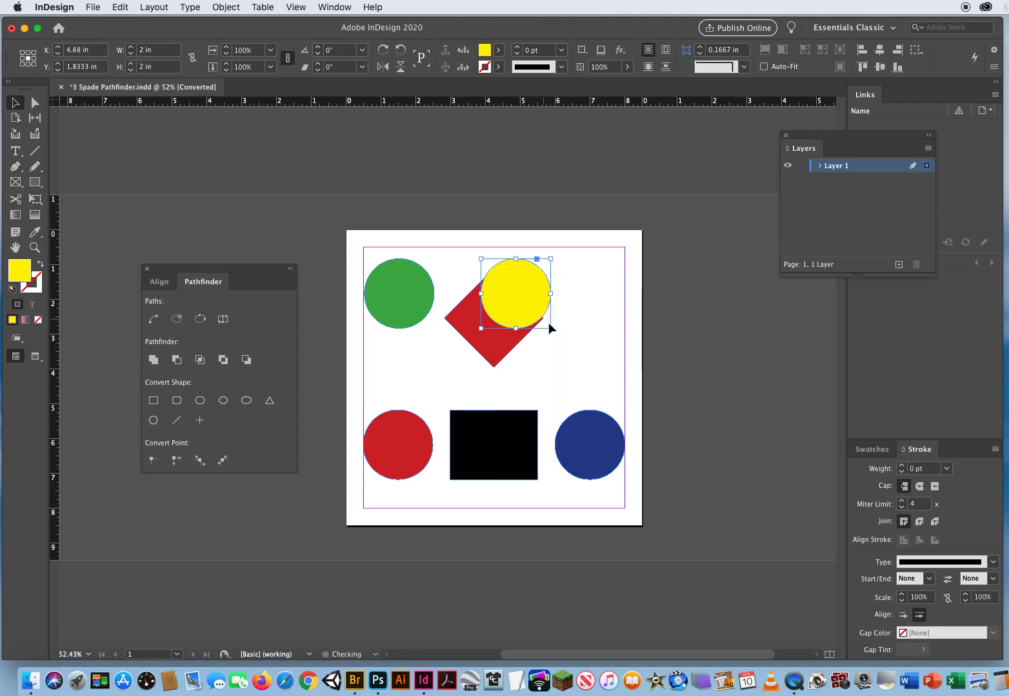
key("Right")
key("Right")
key("Right")
key("Right")
key("Right")
key("Right")
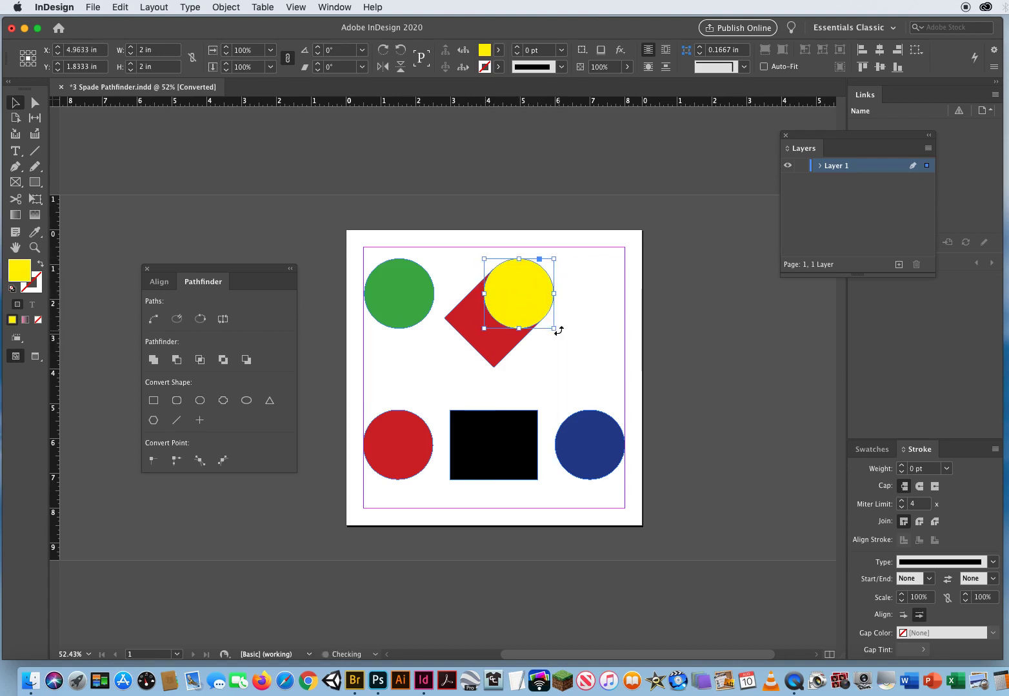
Move the green circle over the red diamond's left half, to X 3.5556 in, Y 1.8333 in.
left_click_drag(411, 276, 481, 287)
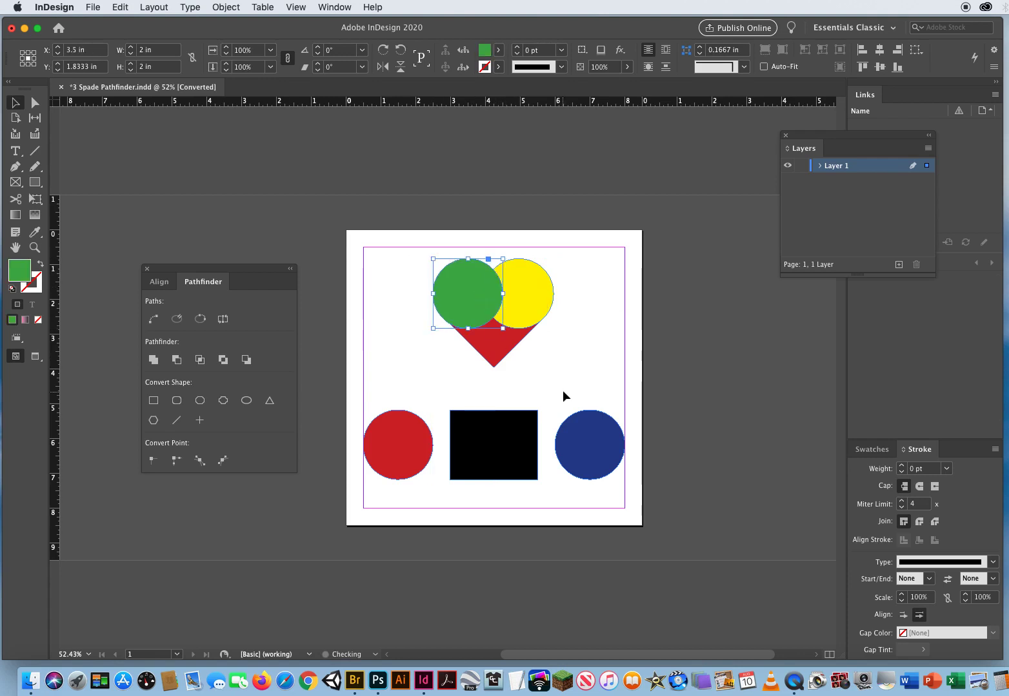
key("Right")
key("Right")
key("Right")
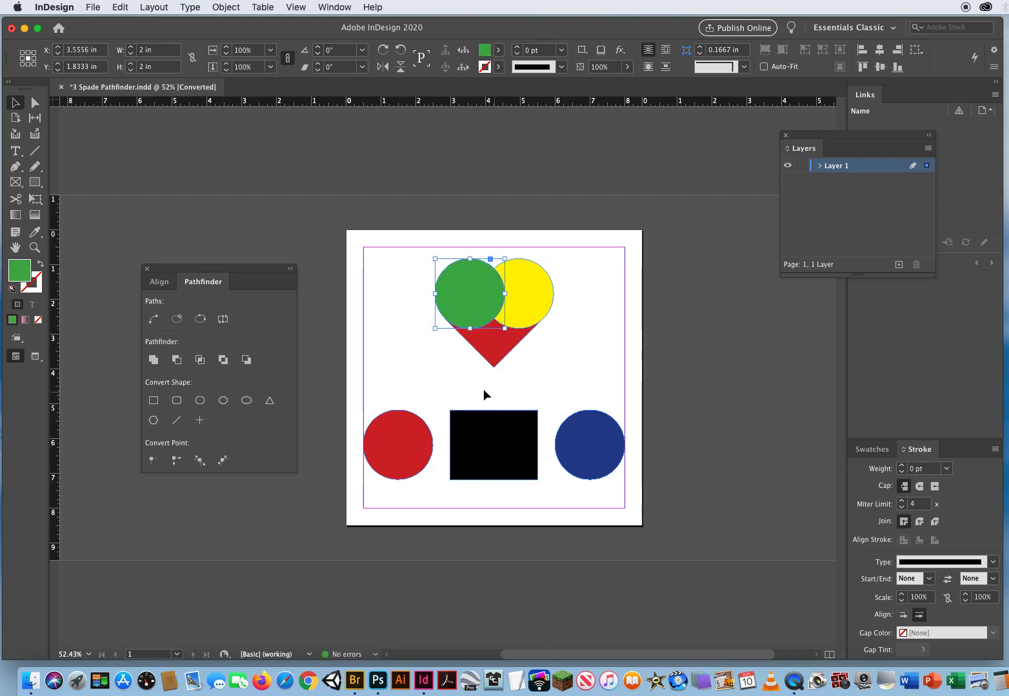
Move the red circle to X 2.9963 in and the blue circle to X 5.5166 in, and subtract both from the black rectangle.
left_click_drag(394, 452, 447, 451)
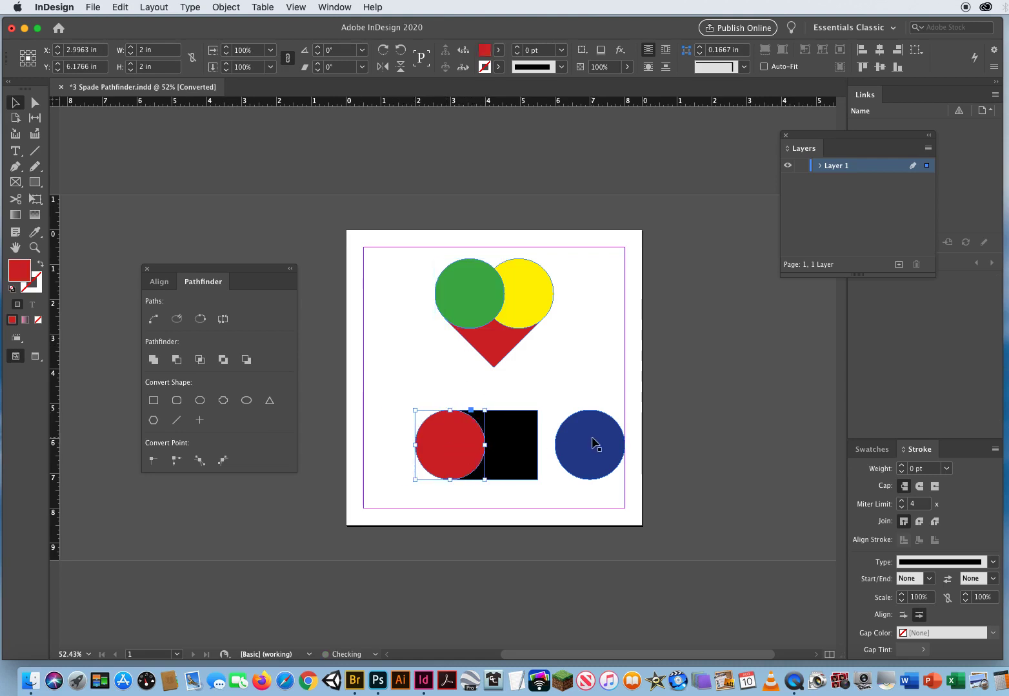
left_click_drag(592, 444, 537, 445)
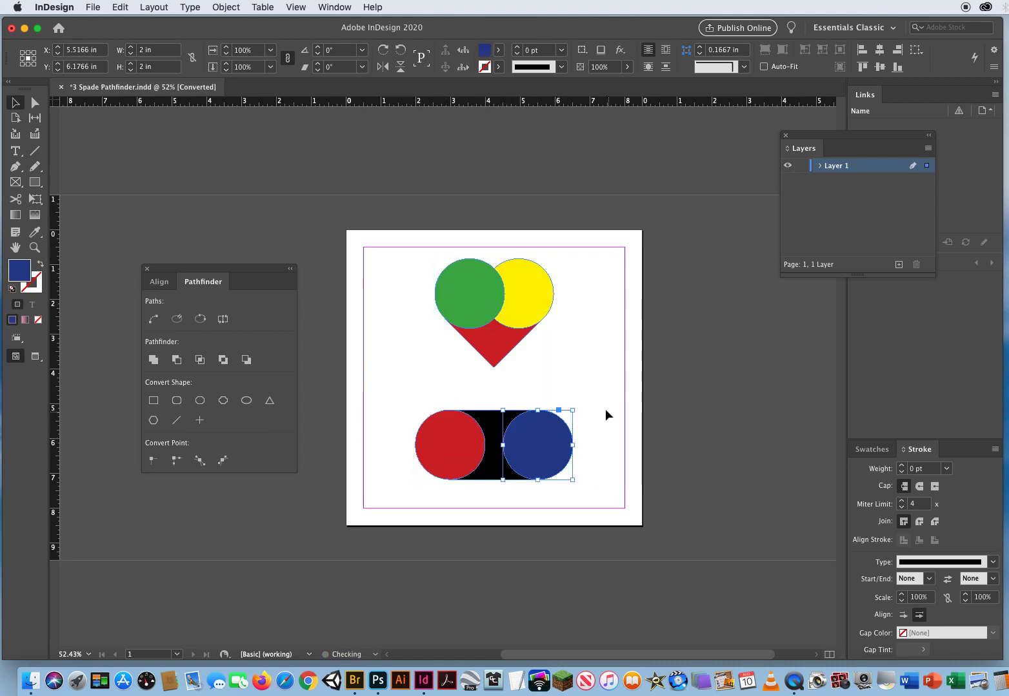
left_click_drag(601, 401, 382, 454)
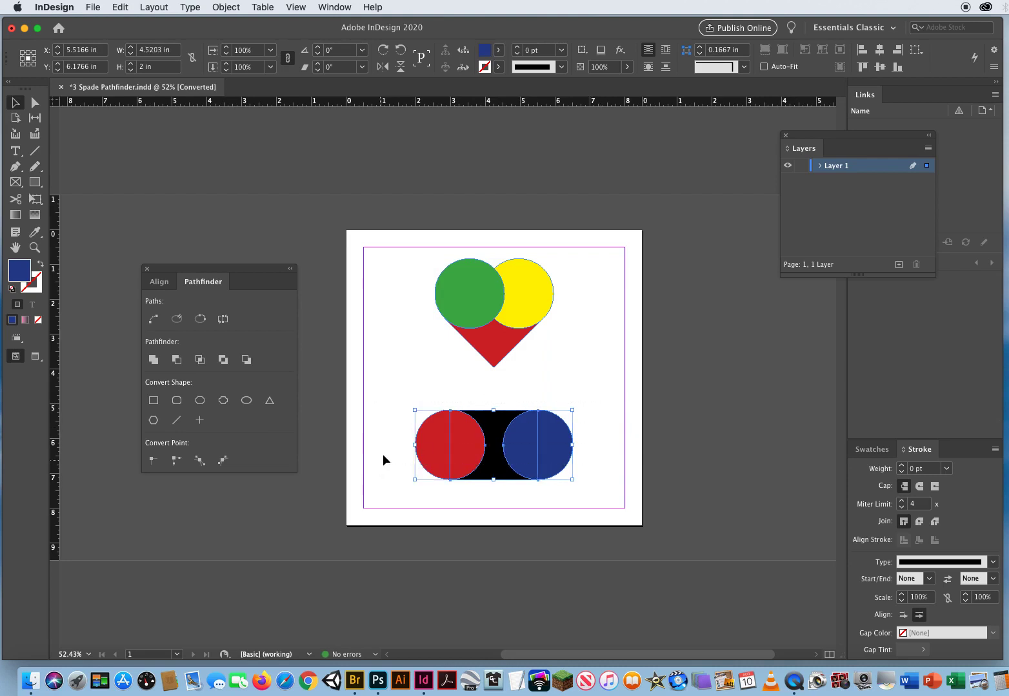
left_click(177, 360)
Unite the green circle, yellow circle and red diamond into a heart, and rotate the heart by 180°.
left_click_drag(406, 271, 524, 338)
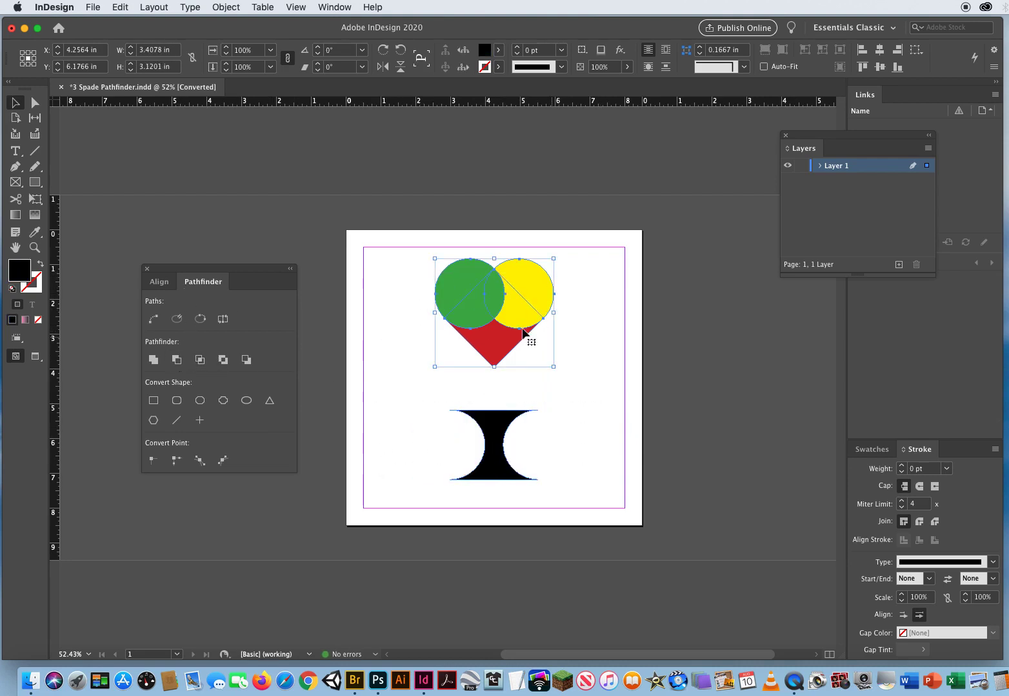
left_click(154, 360)
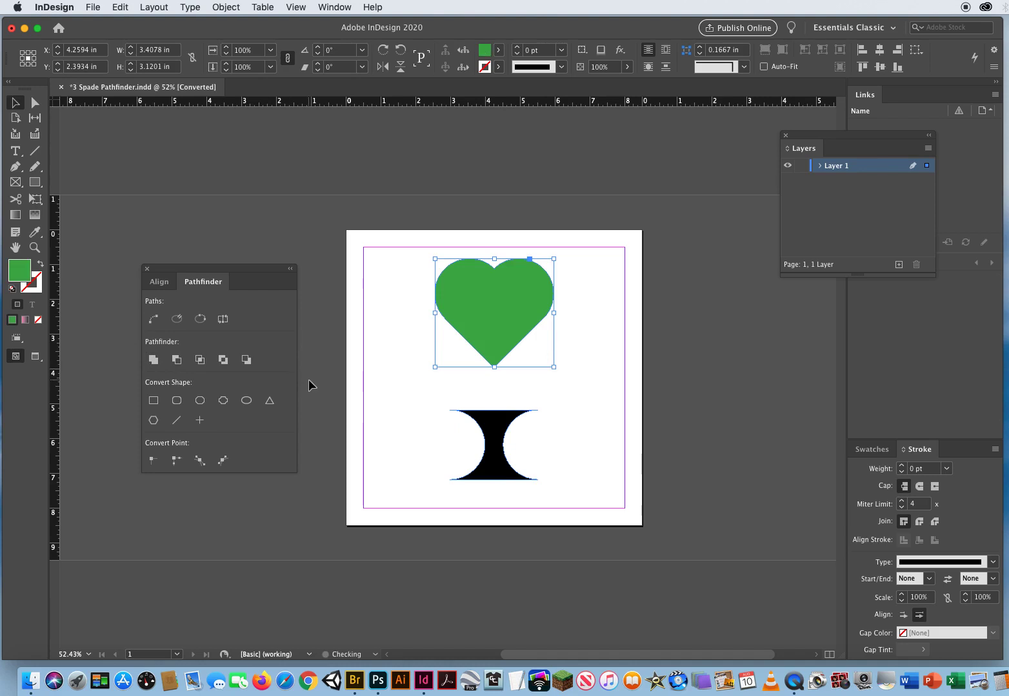
left_click(382, 52)
left_click(382, 52)
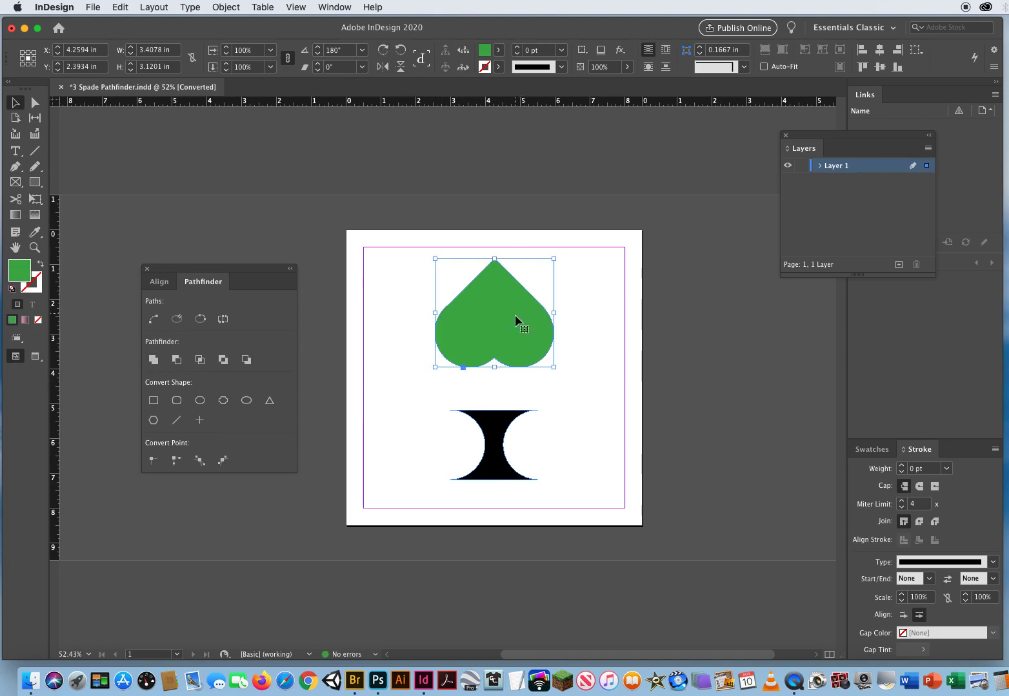
Move the green inverted heart straight down over the black stem to about Y 4.15 in, and unite the two shapes.
left_click_drag(501, 310, 498, 374)
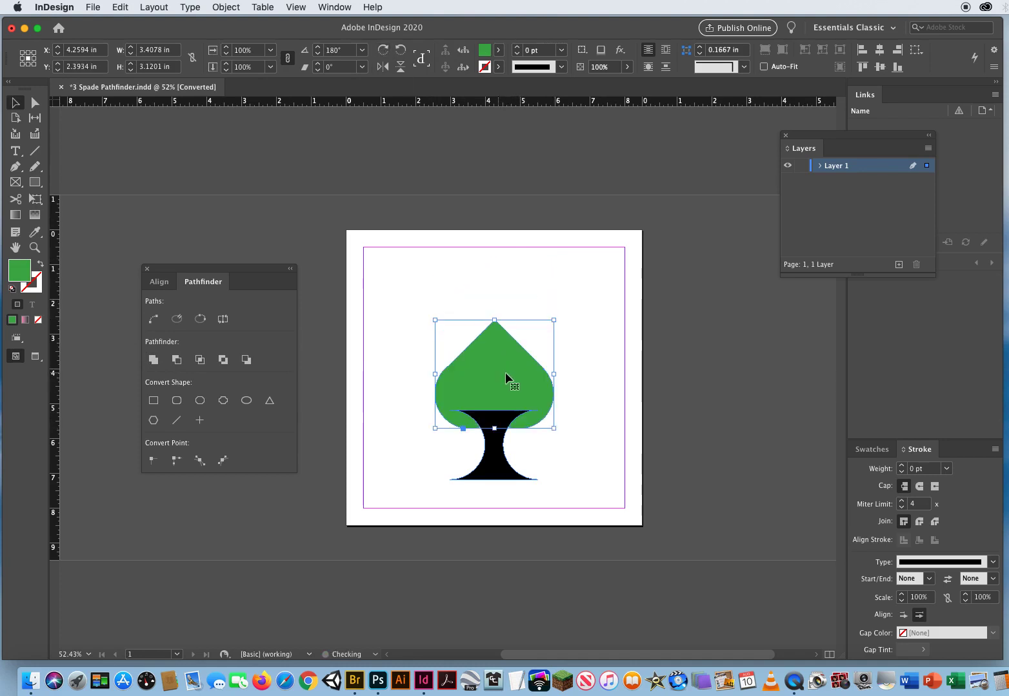
left_click_drag(394, 354, 555, 450)
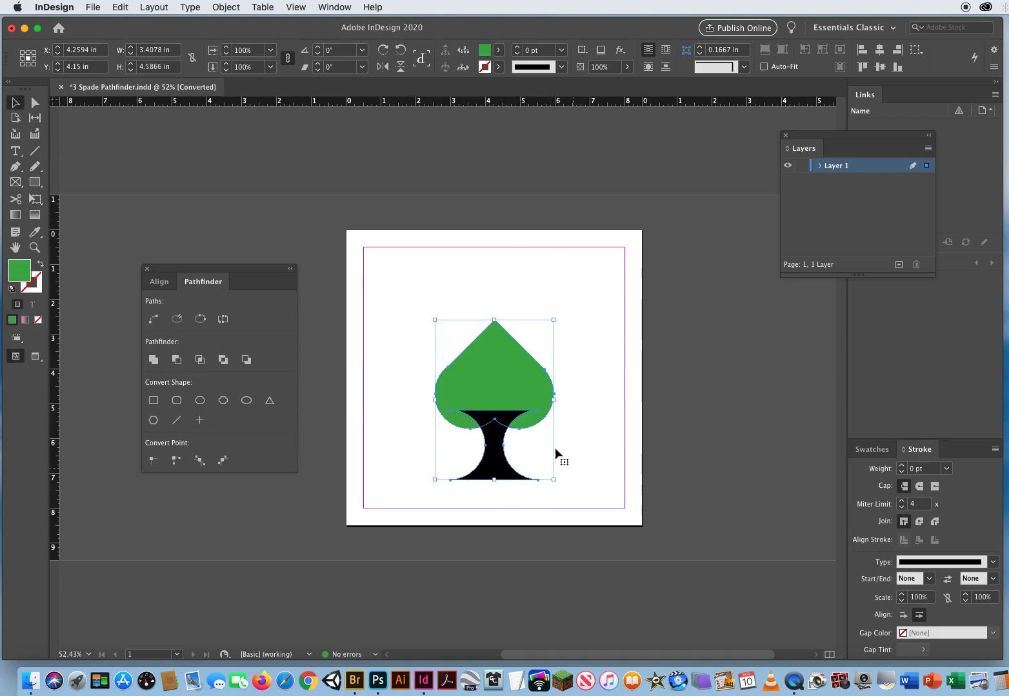
left_click(153, 360)
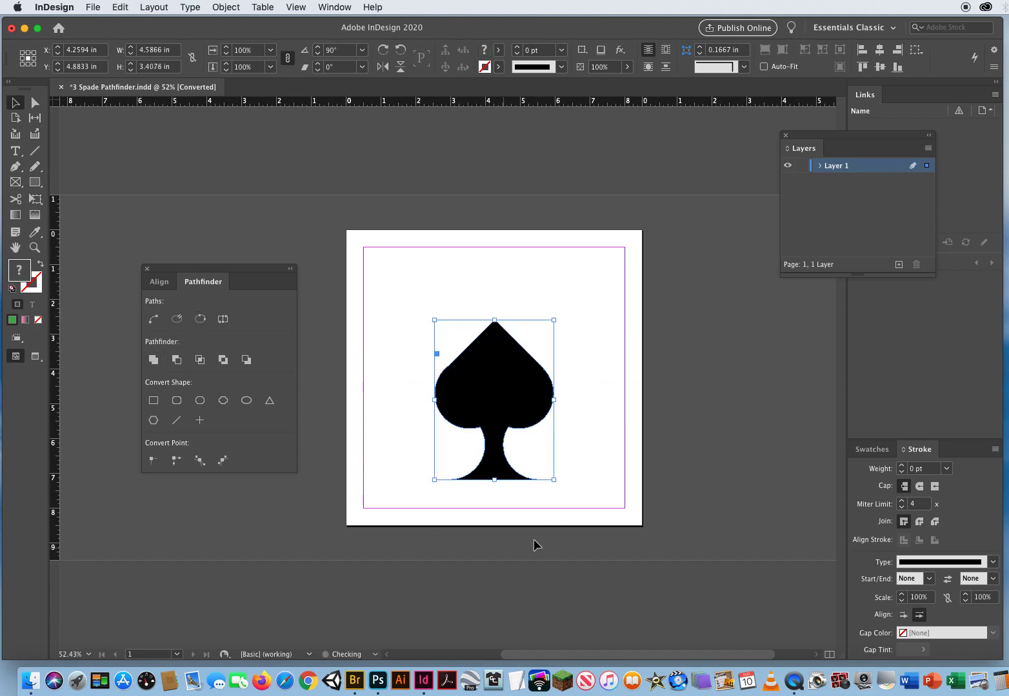
left_click(584, 407)
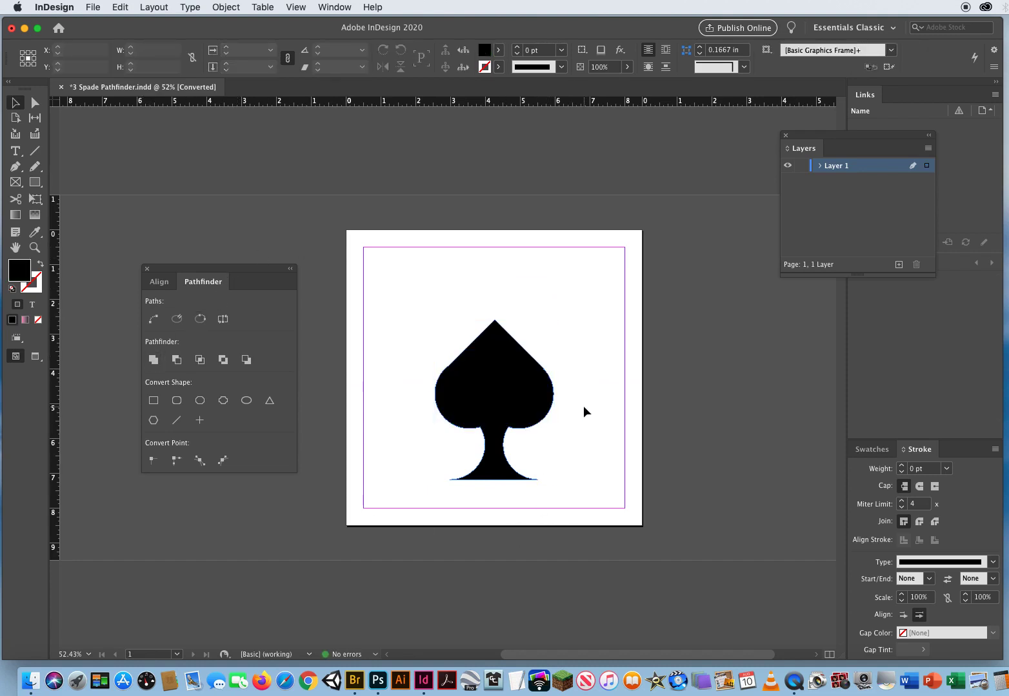
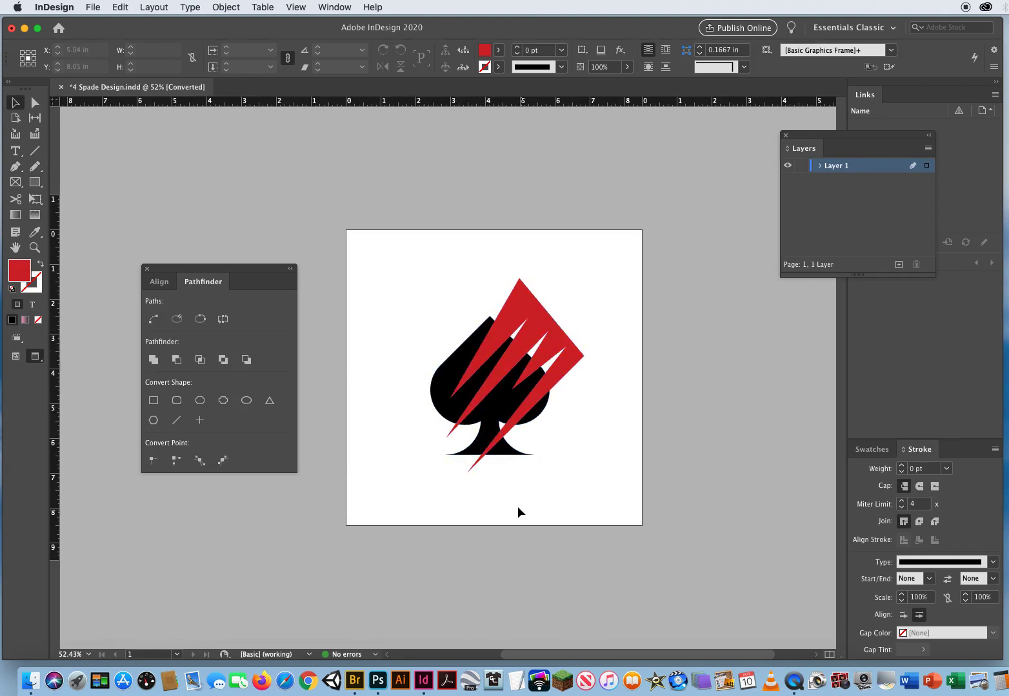
Duplicate the black spade onto the pasteboard beside the page, and intersect the original spade with the red claw shape.
left_click(437, 401)
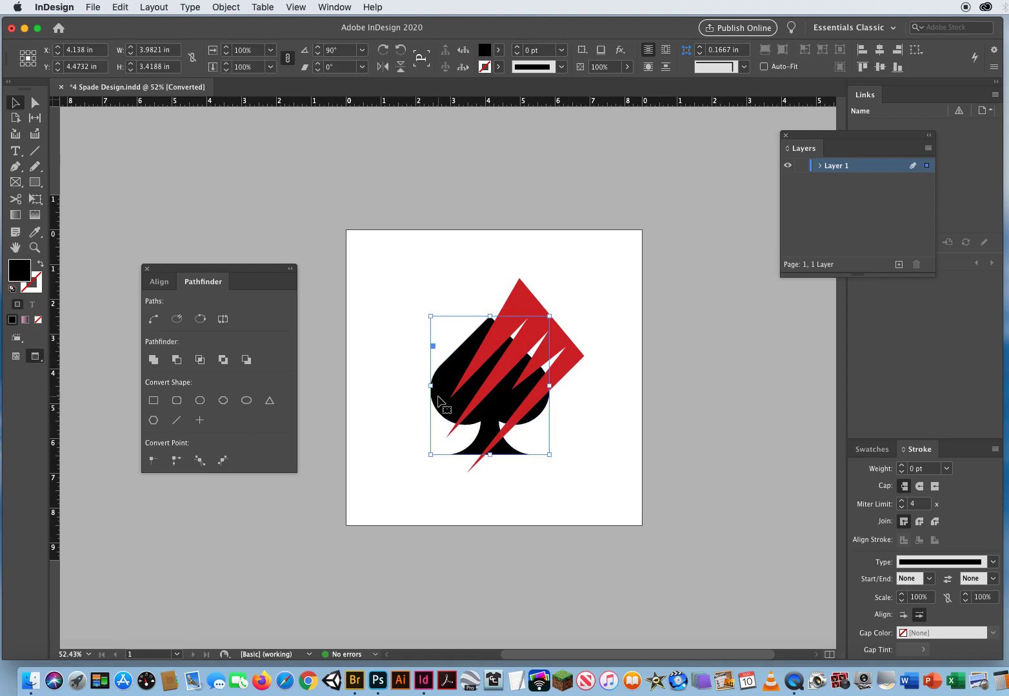
left_click_drag(437, 401, 614, 448)
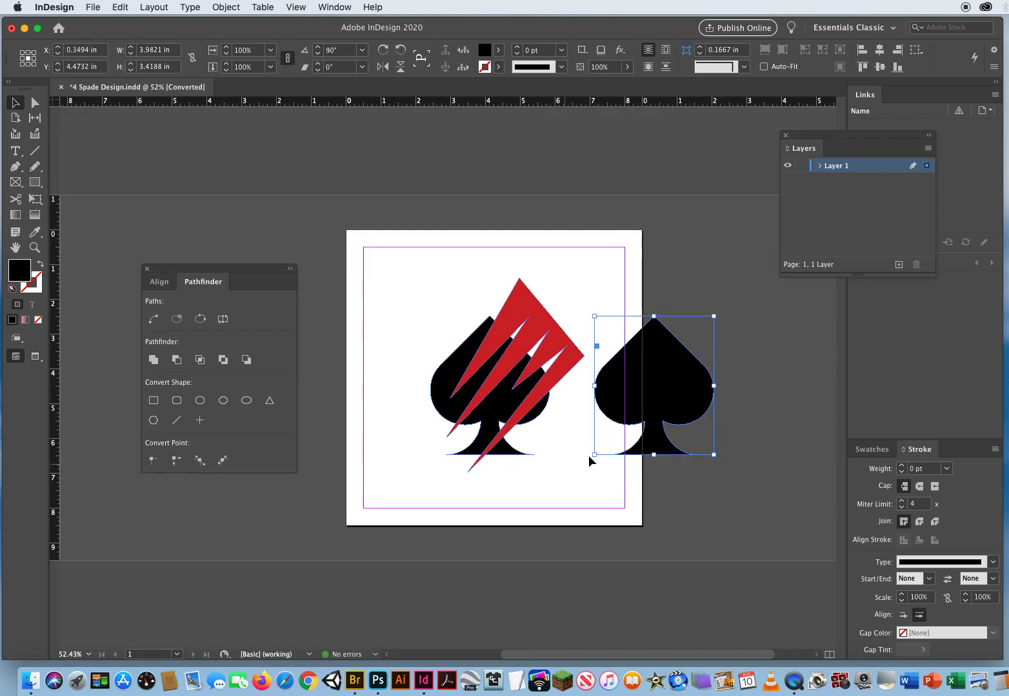
left_click_drag(660, 403, 716, 398)
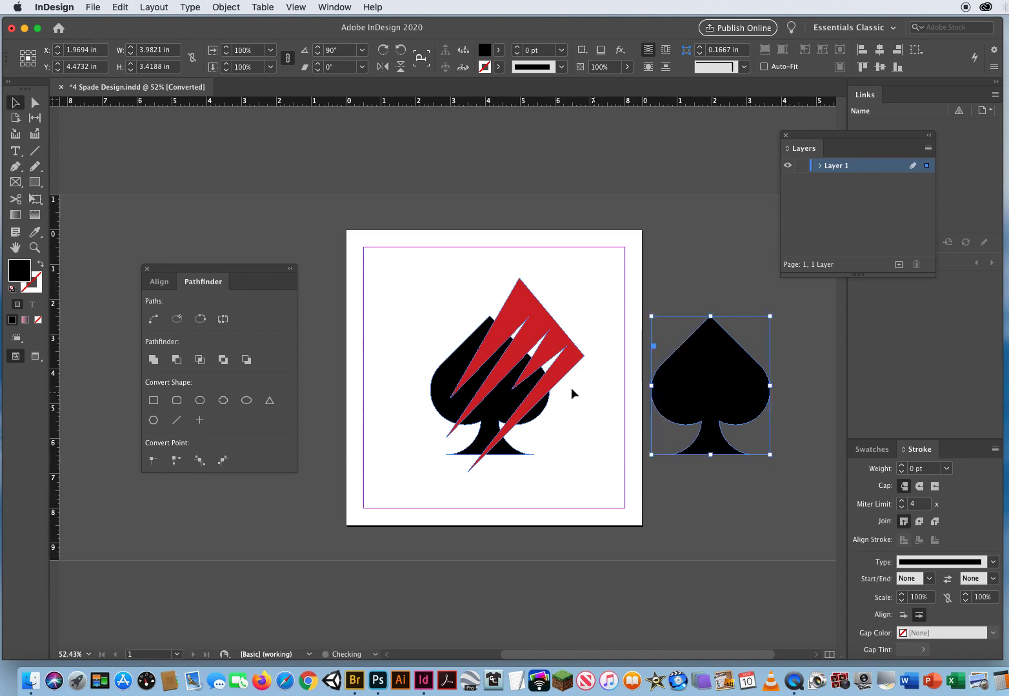
left_click_drag(454, 309, 573, 468)
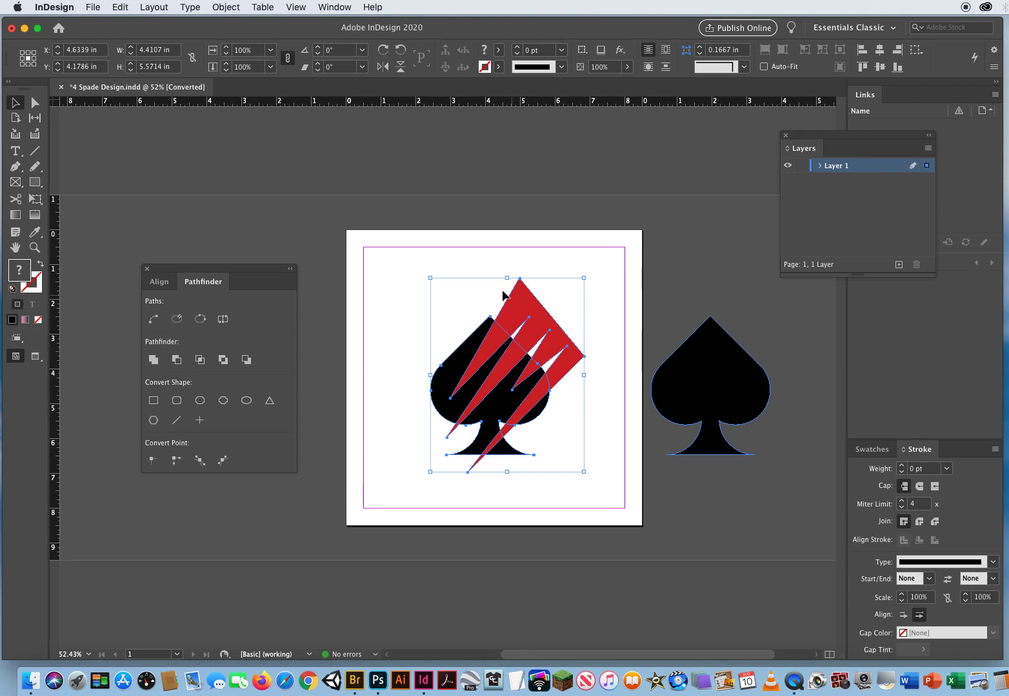
left_click(200, 359)
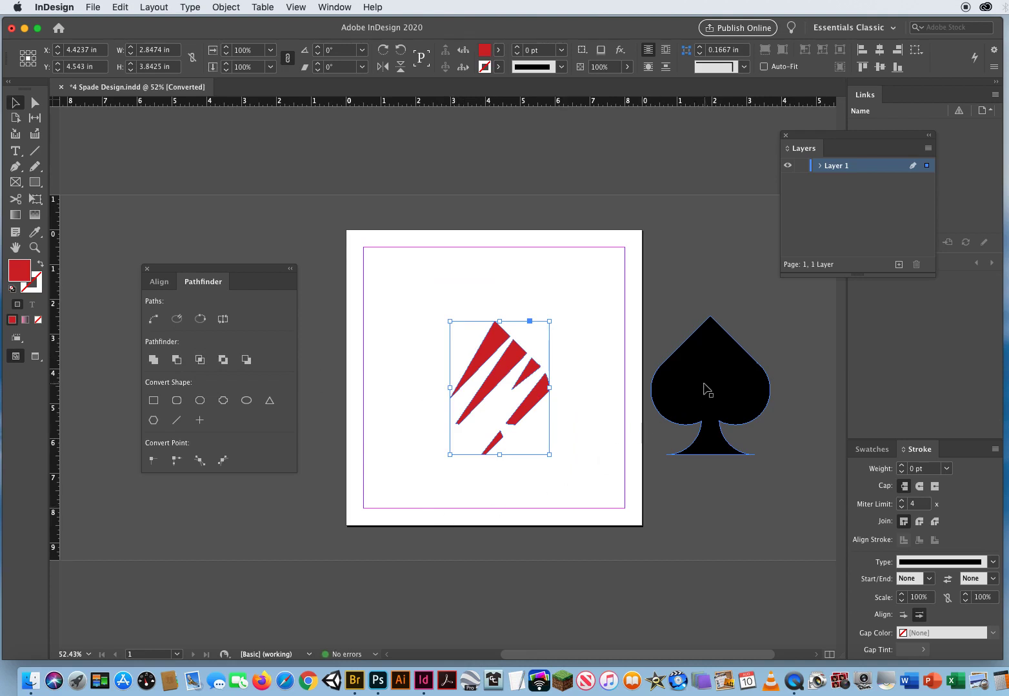
Move the duplicate black spade behind the red slashes to X 4.1389 in, Y 4.4732 in, and preview the page without guides.
left_click_drag(704, 389, 491, 403)
key("Left")
key("Left")
key("Left")
key("Left")
key("Left")
key("Left")
key("Left")
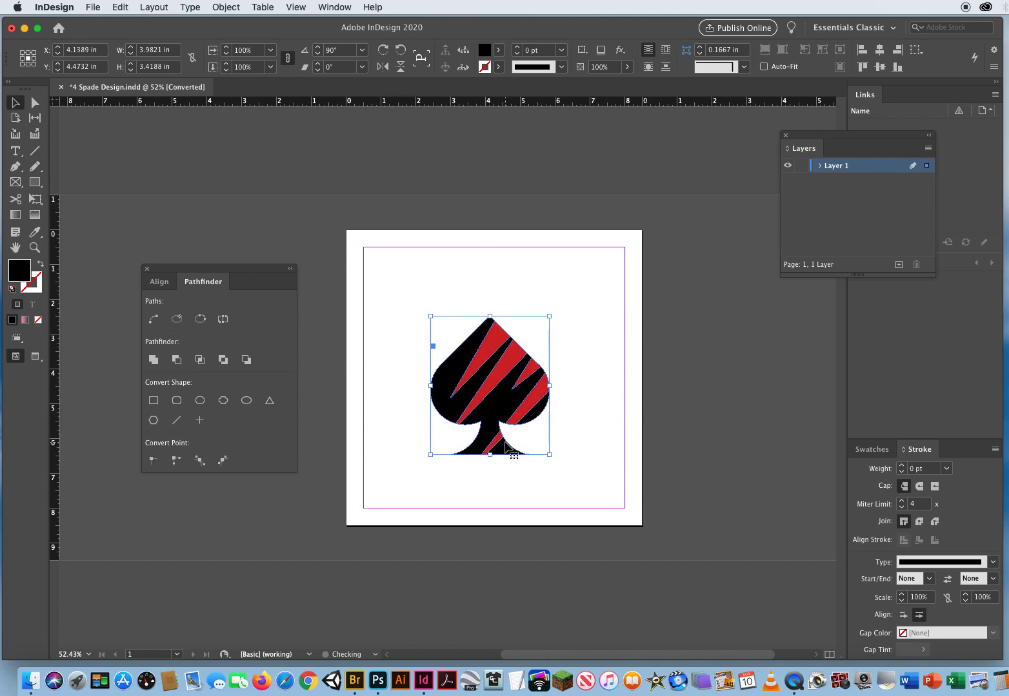
left_click(591, 461)
key("w")
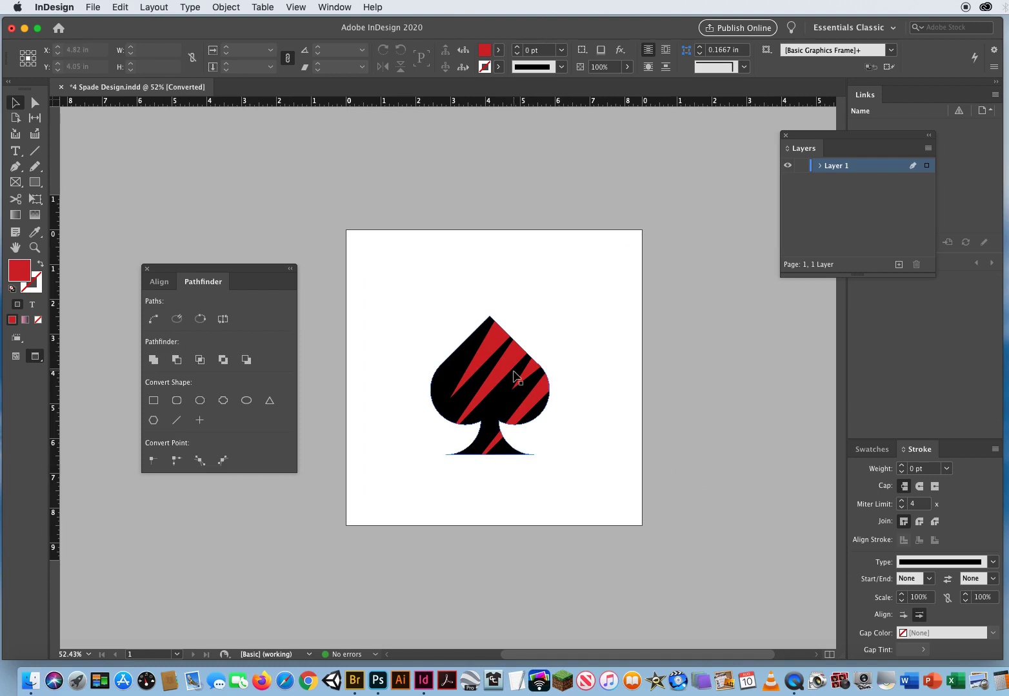
Close 4 Spade Design.indd without saving and open Pathfinder Windows.indd.
left_click(60, 88)
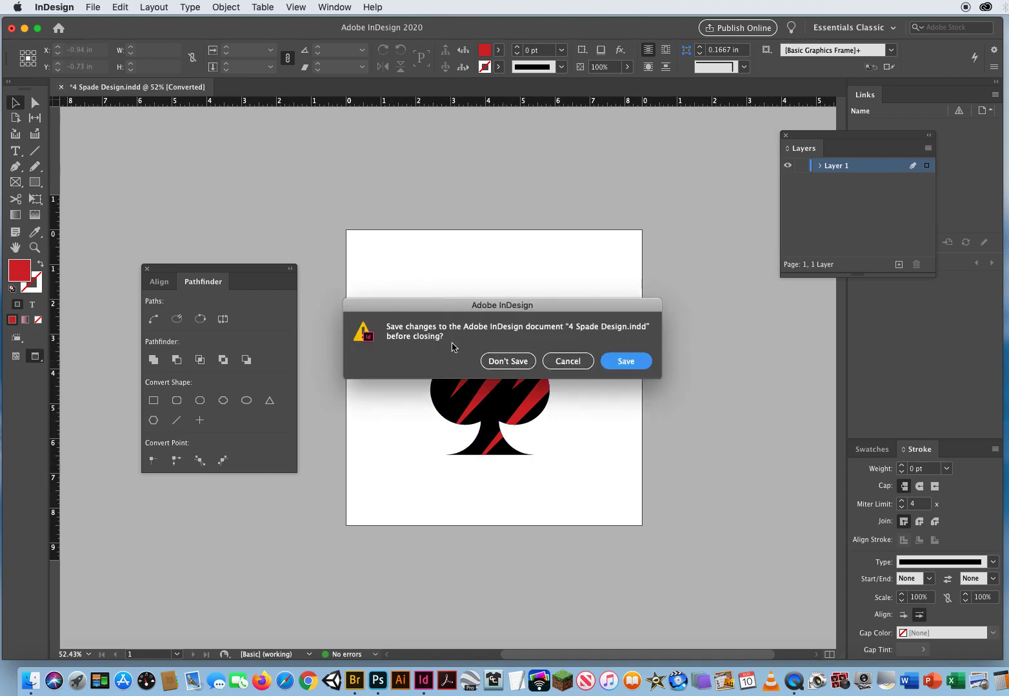
left_click(503, 363)
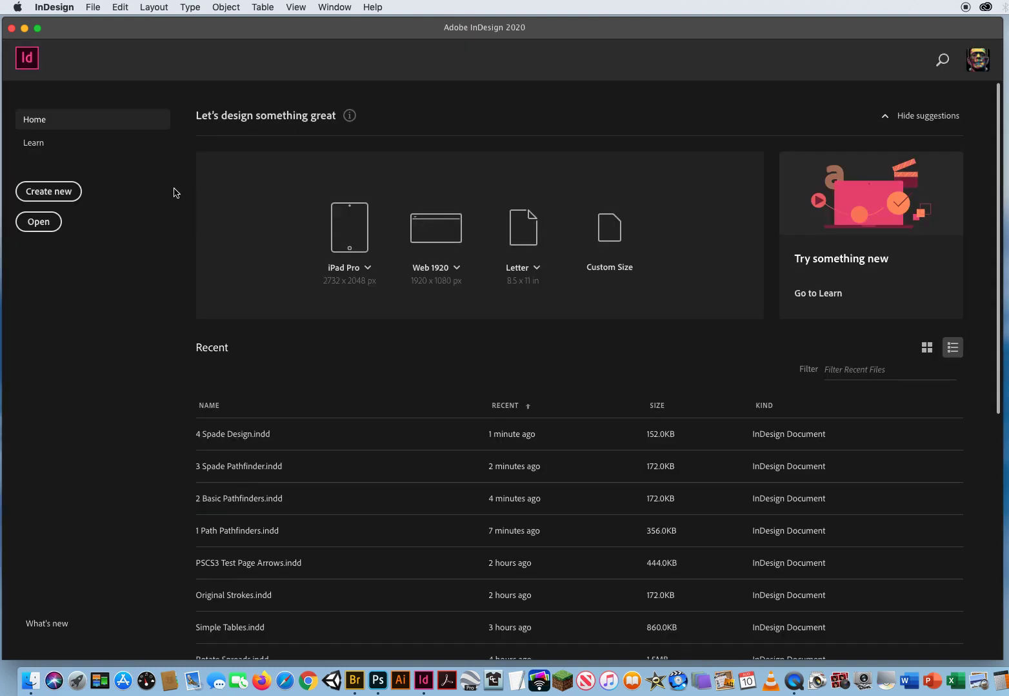
left_click(93, 8)
left_click(109, 33)
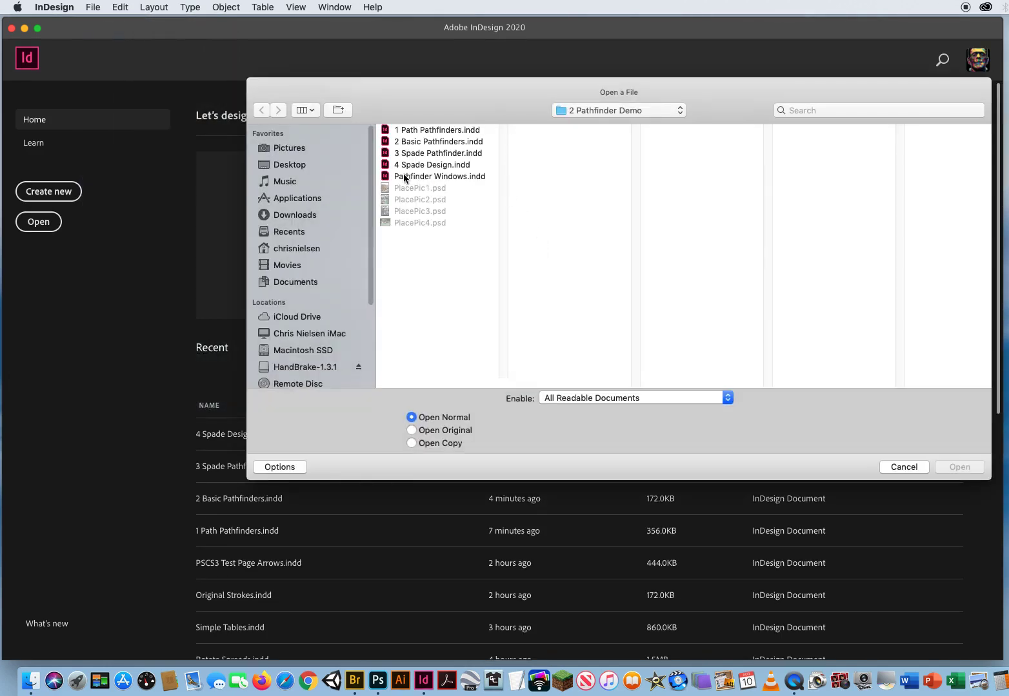
left_click(405, 177)
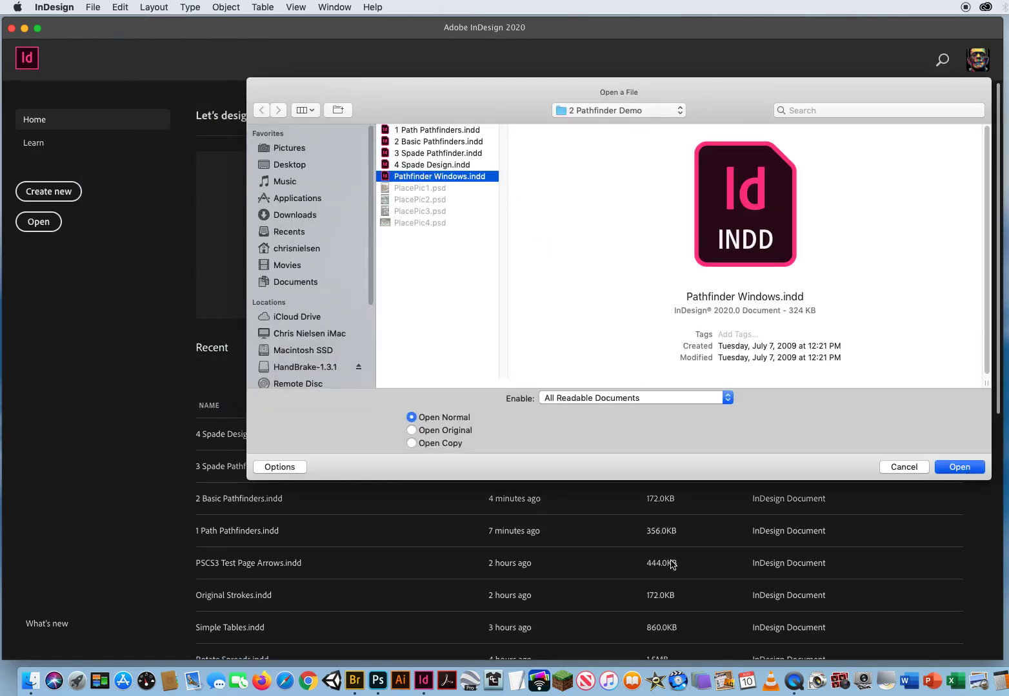
key("Return")
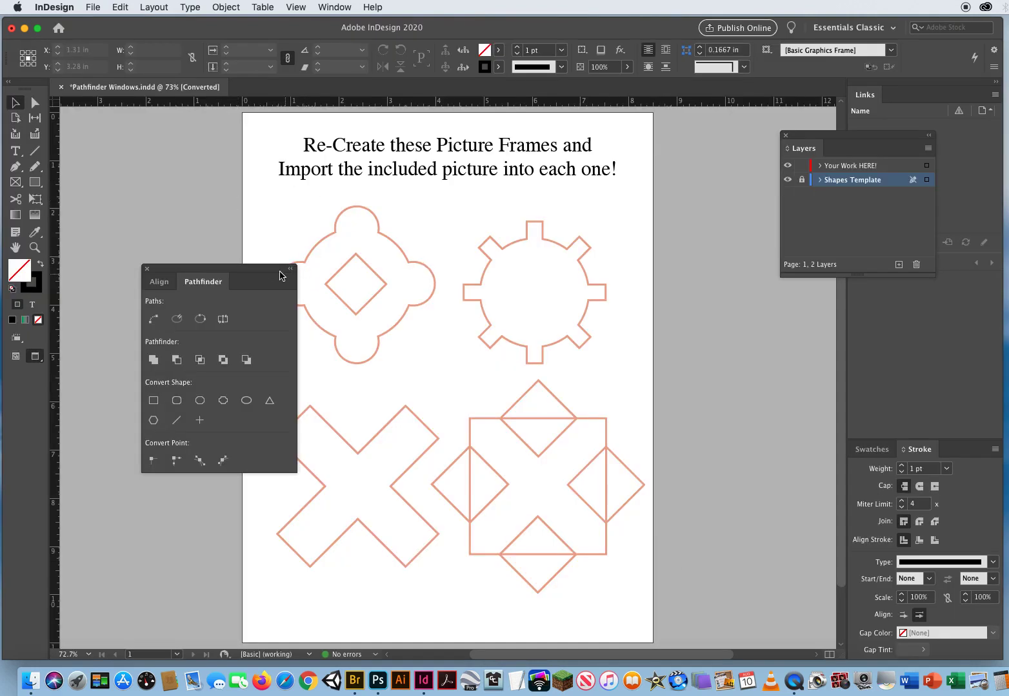
Move the Pathfinder panel off the page and magnify the upper two template frames to 125%.
left_click_drag(281, 276, 193, 273)
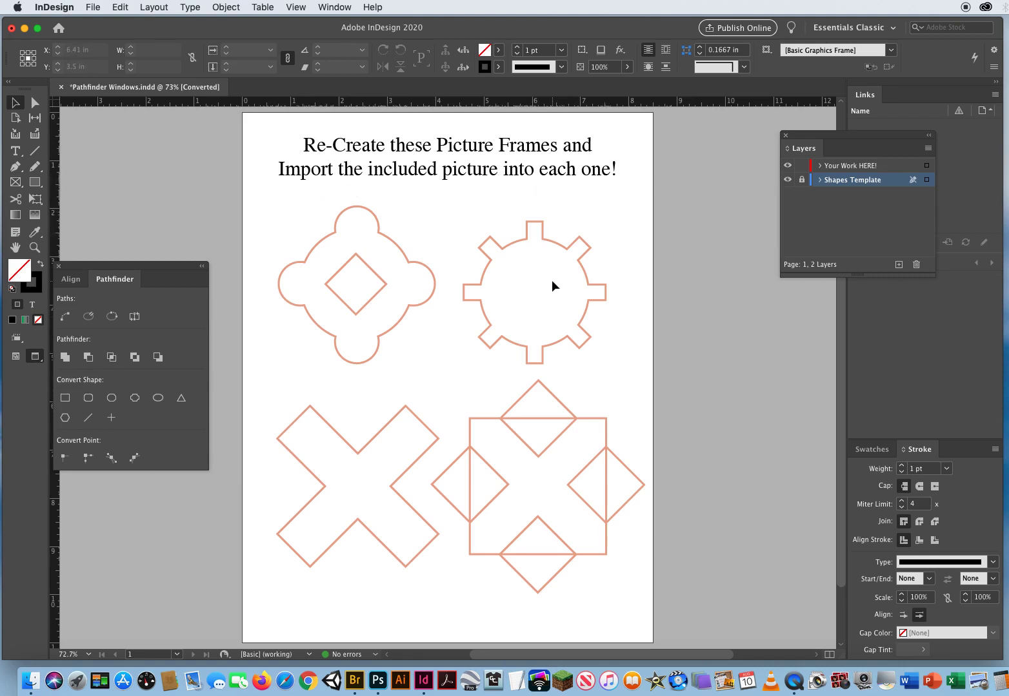
left_click(35, 247)
left_click(378, 322)
left_click(461, 366)
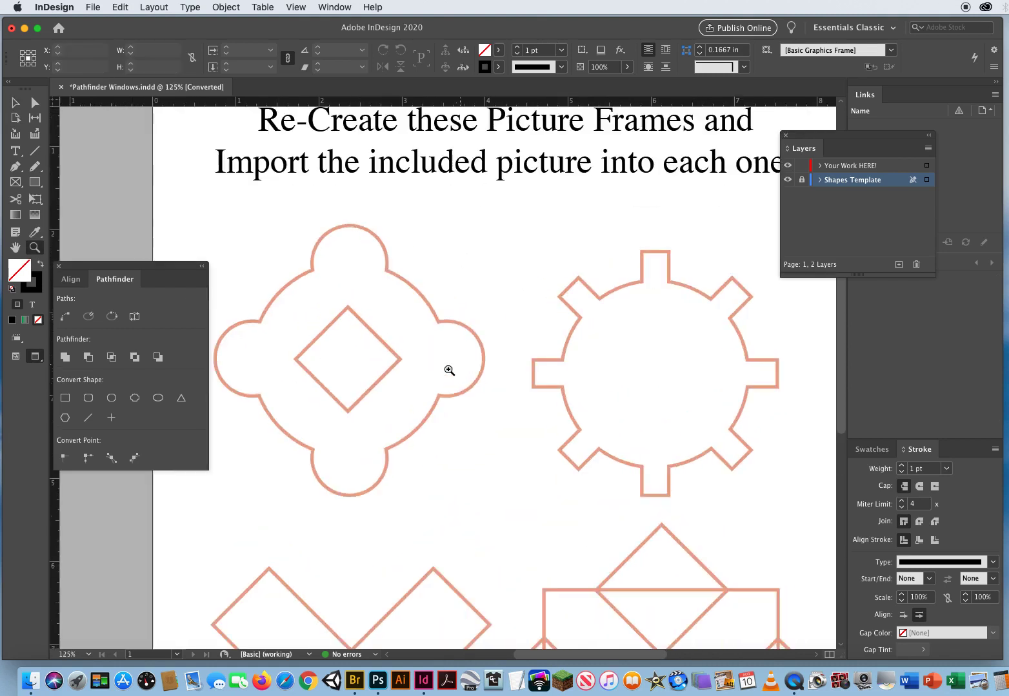
On the Your Work HERE! layer, draw an ellipse frame about 2.32 in across over the first template's central circle, with the default black stroke.
left_click(17, 183)
left_click_drag(17, 183, 84, 210)
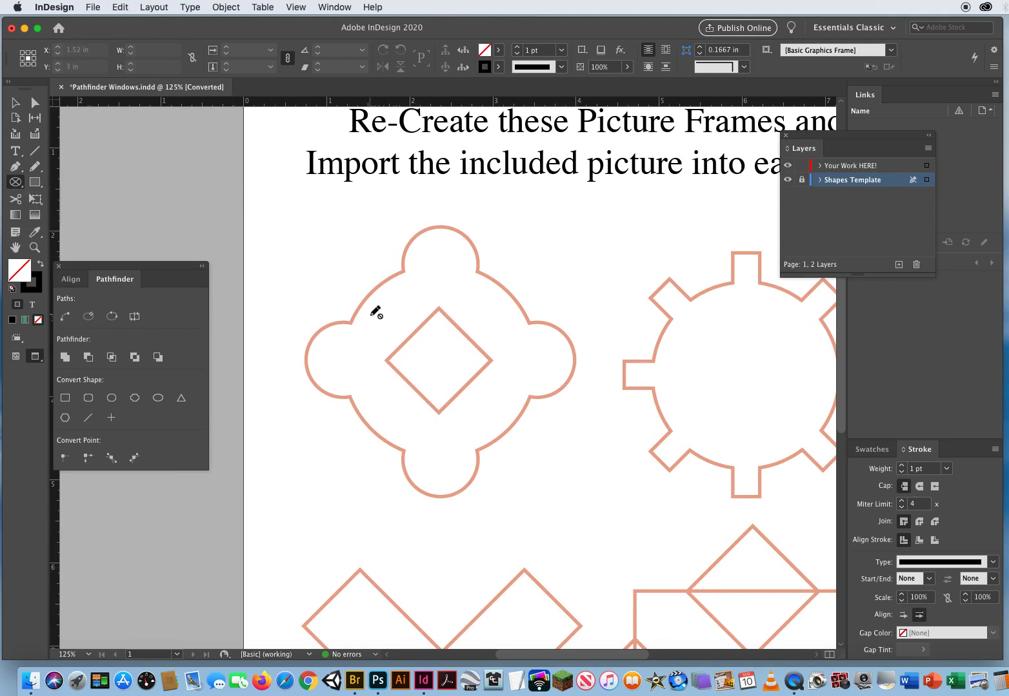
left_click(851, 167)
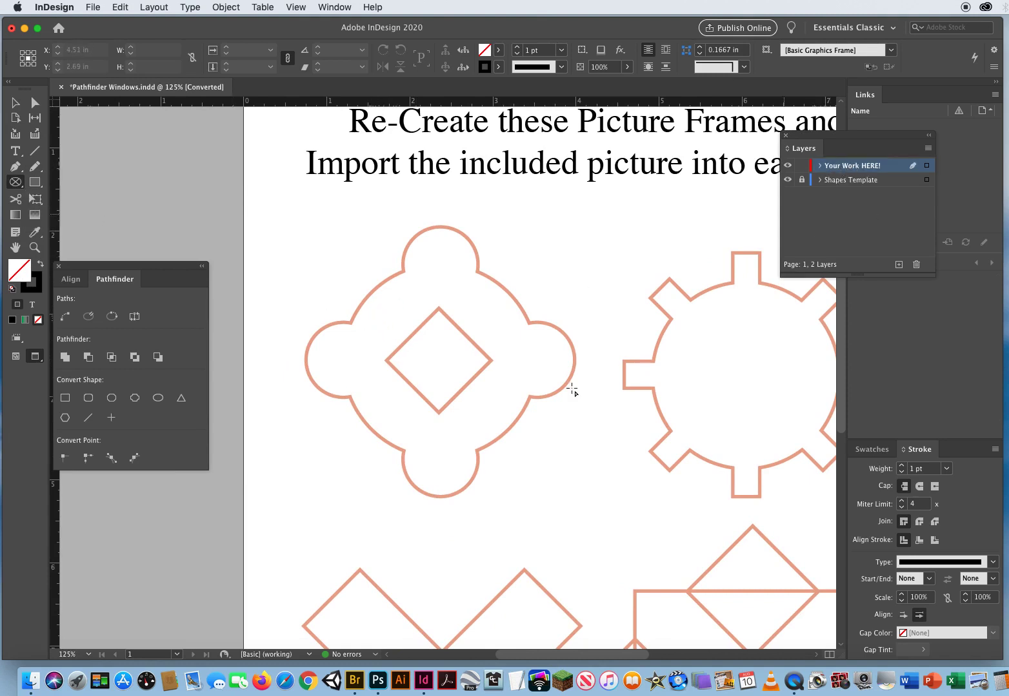
mouse_move(337, 276)
left_mouse_down()
mouse_move(554, 468)
mouse_move(705, 363)
mouse_move(558, 457)
left_mouse_up()
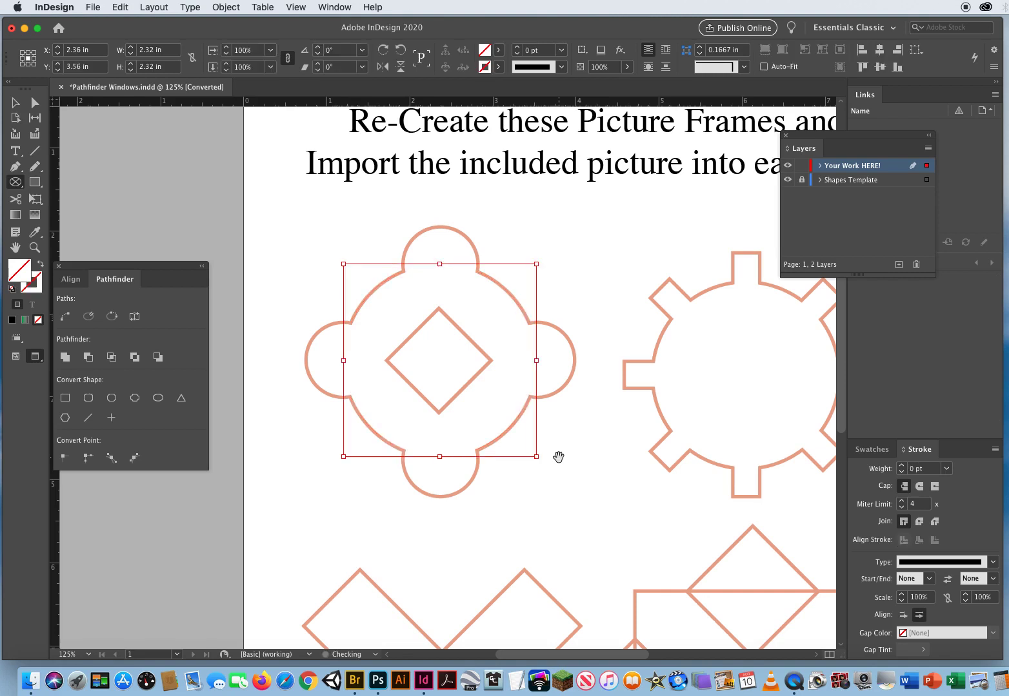
key("d")
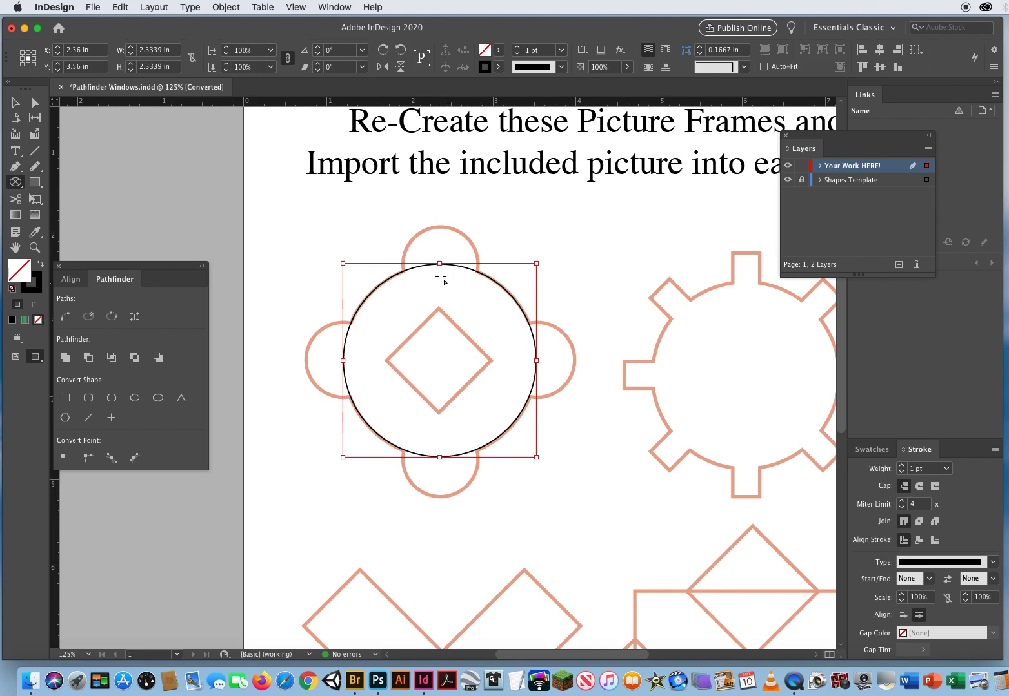
Draw a default-stroked circle frame about 0.91 in across over the template's upper lobe, and duplicate it onto the other three lobes.
left_click_drag(440, 263, 494, 301)
key("d")
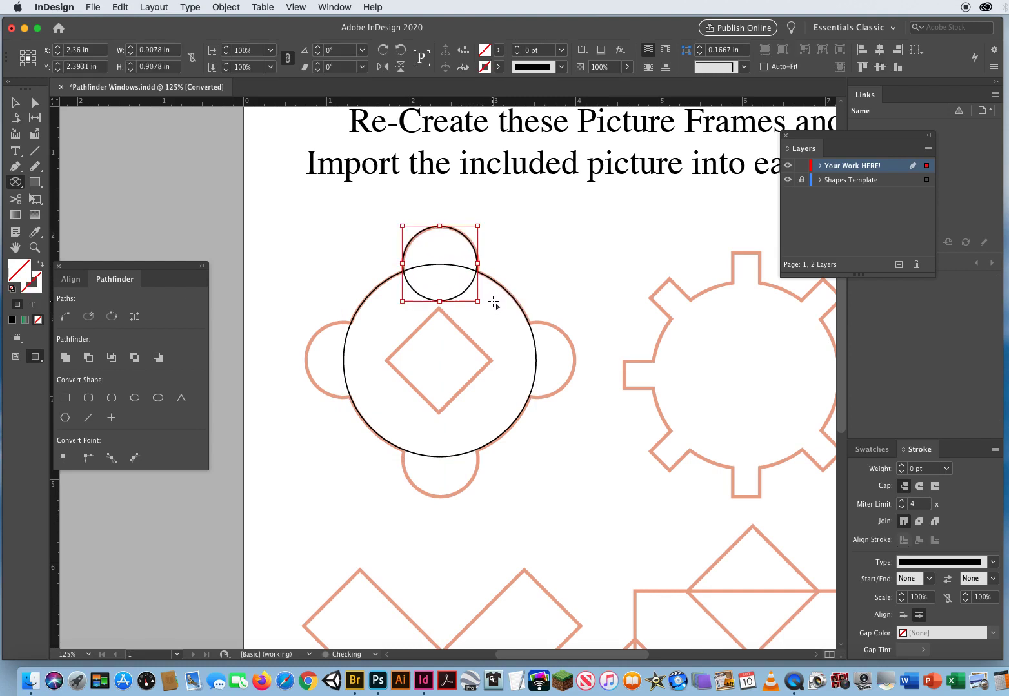
key("v")
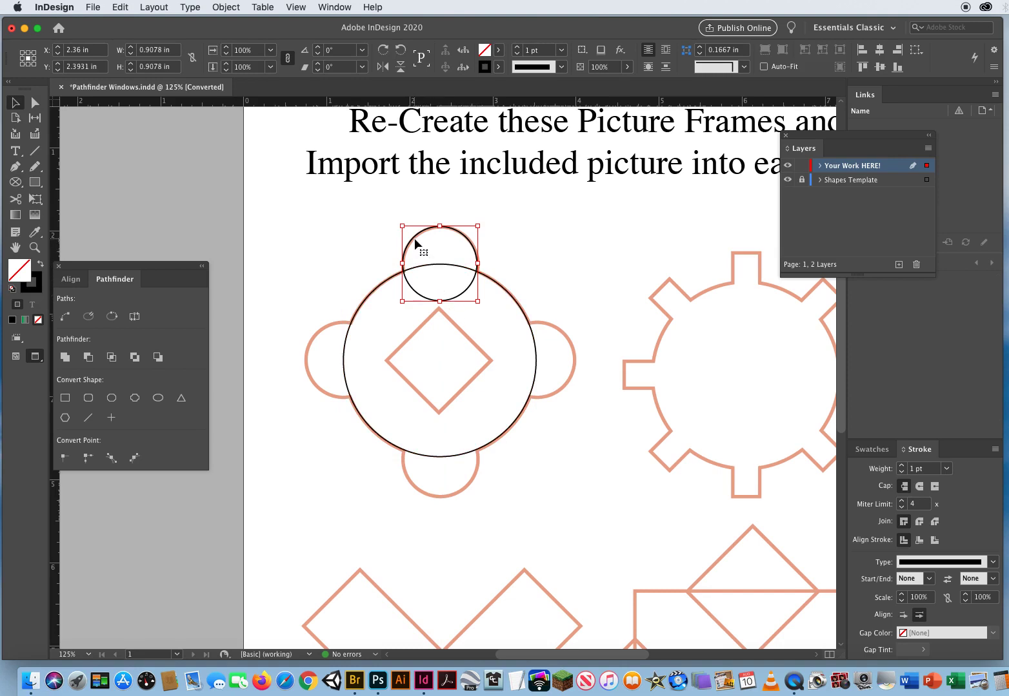
left_click_drag(415, 240, 374, 339)
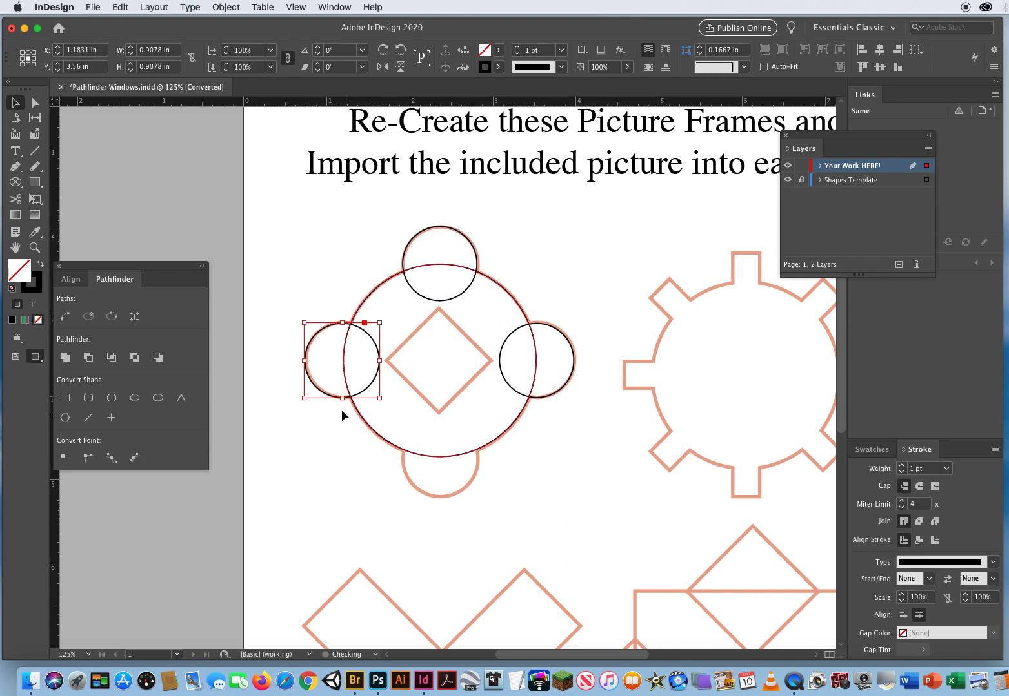
left_click_drag(325, 397, 422, 494)
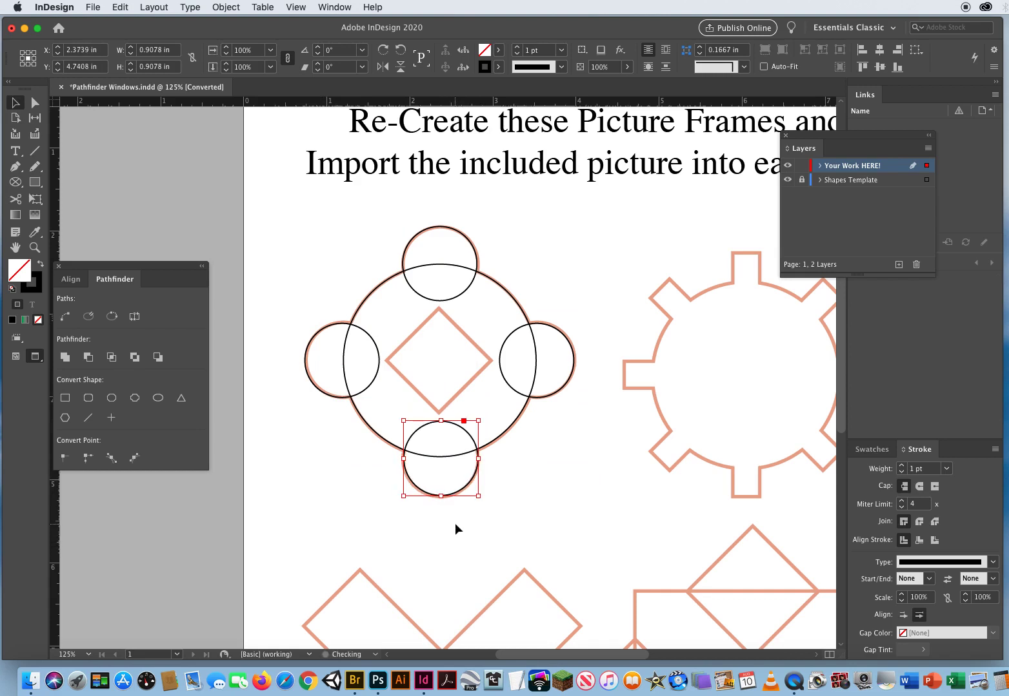
left_click(461, 567)
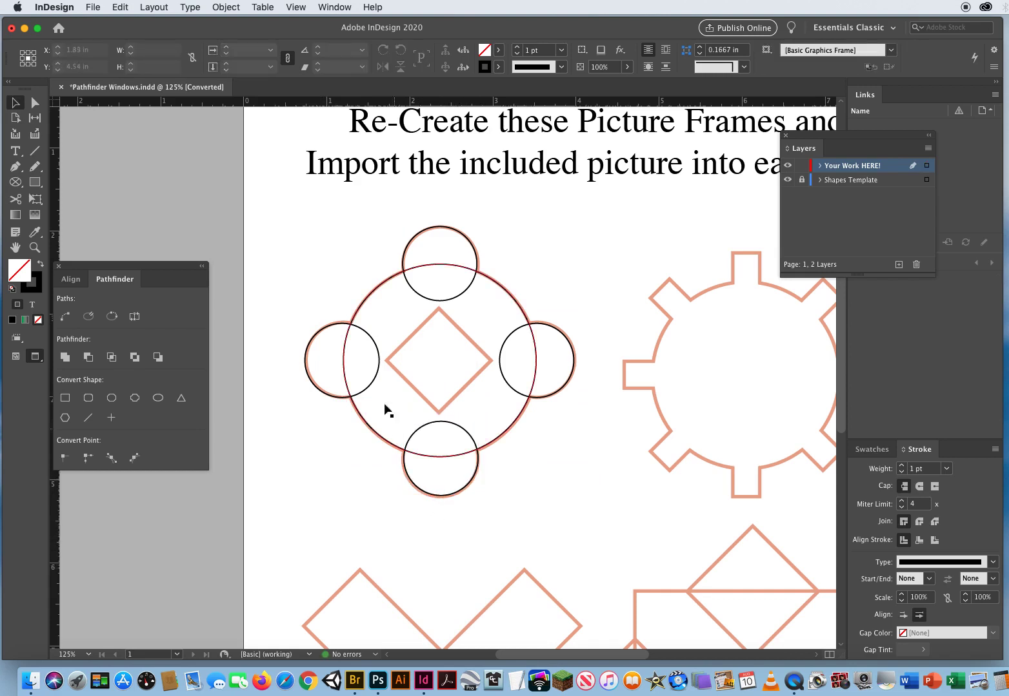
Combine the five circles with Pathfinder Add and set the resulting frame's stroke weight to 3 pt.
left_click_drag(309, 243, 550, 465)
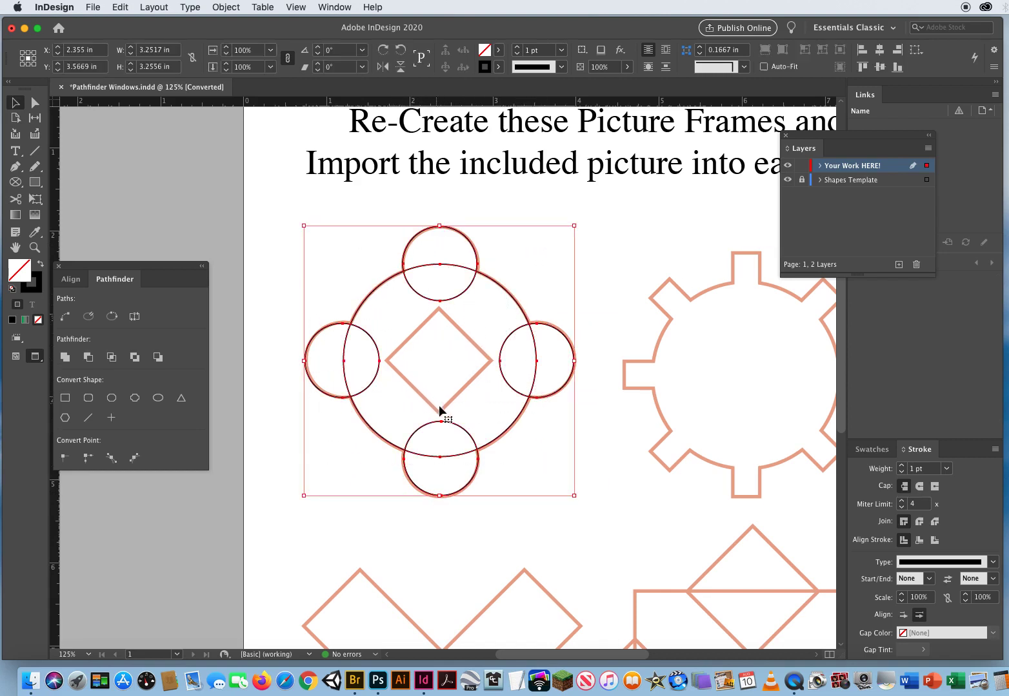
left_click_drag(292, 257, 561, 489)
left_click_drag(145, 264, 209, 169)
left_click(136, 262)
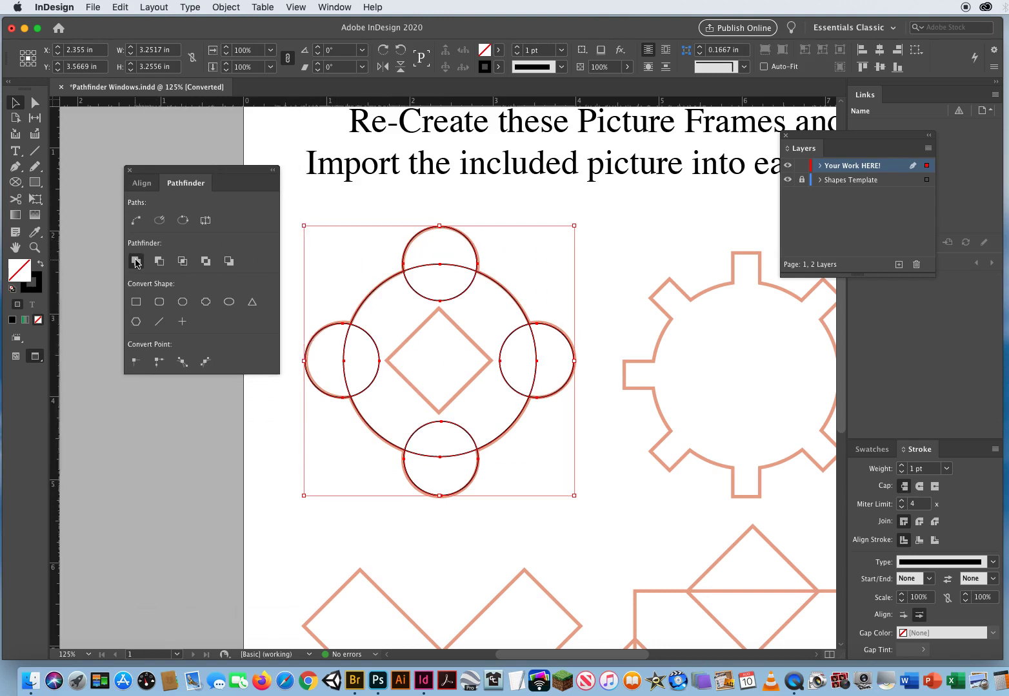
left_click(516, 48)
left_click(517, 48)
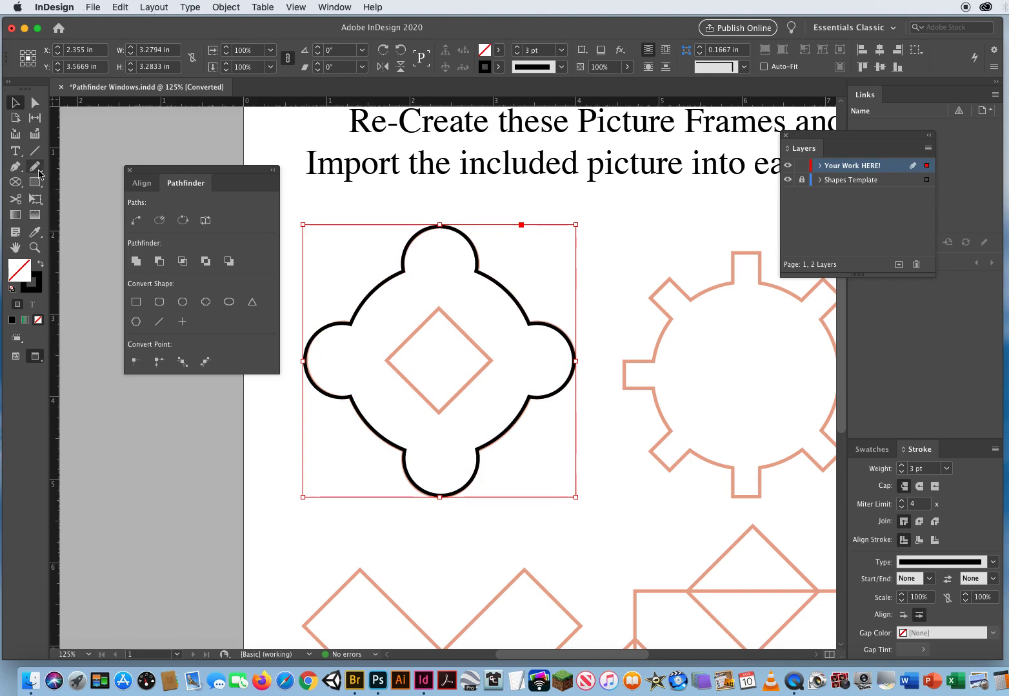
Draw a default-stroked square frame about 0.94 in wide from the lobed frame's centre and rotate it -45° to match the template diamond.
left_click(17, 184)
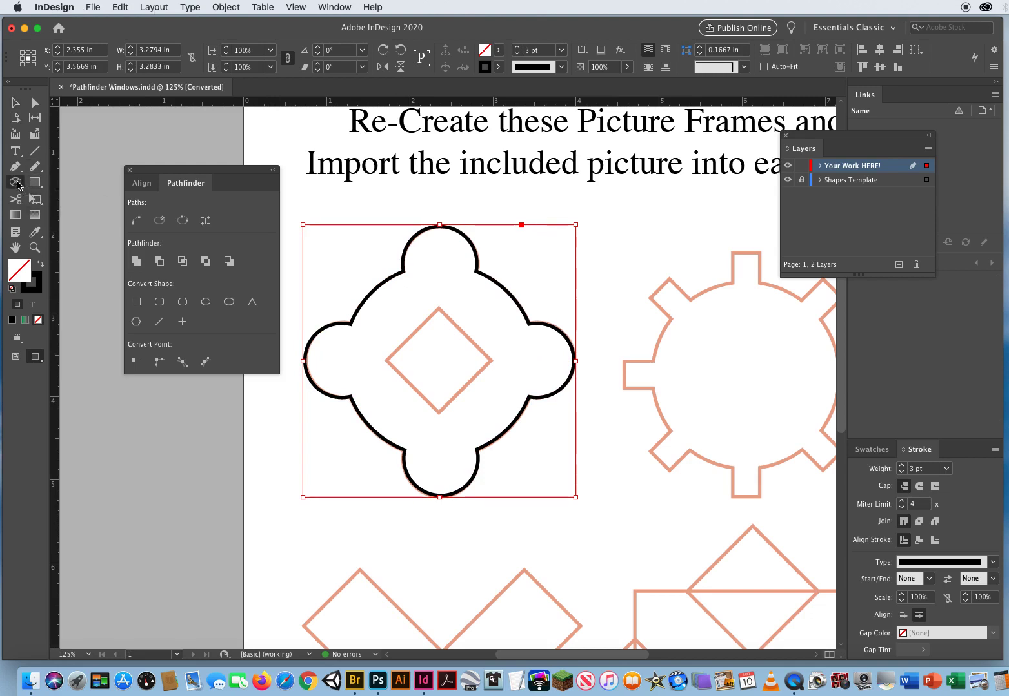
left_click_drag(17, 183, 40, 195)
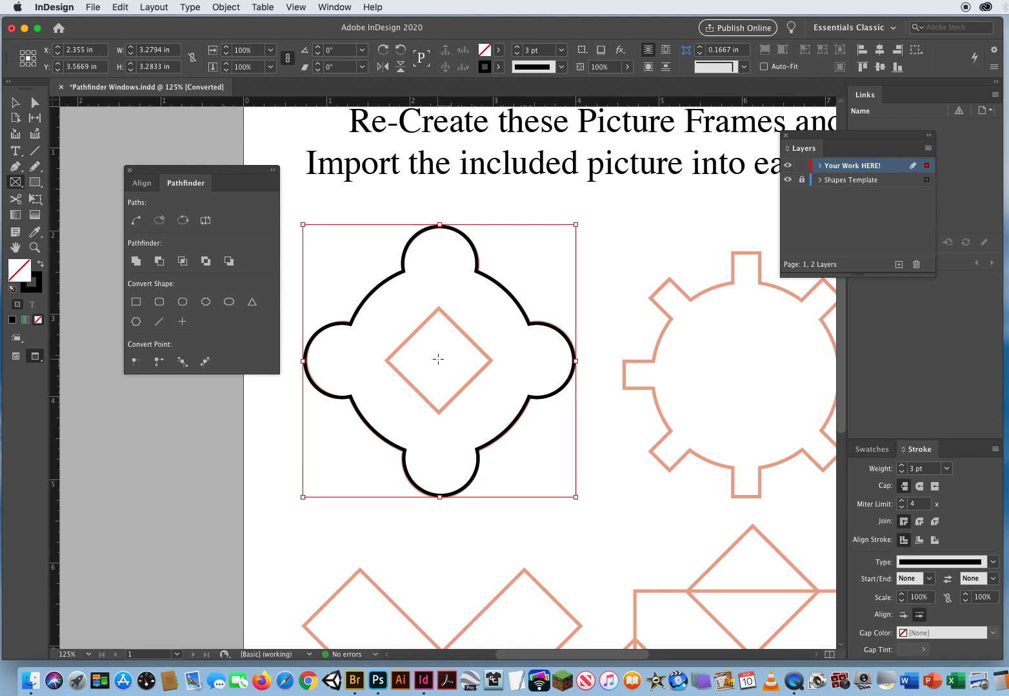
left_click_drag(438, 360, 498, 399)
key("d")
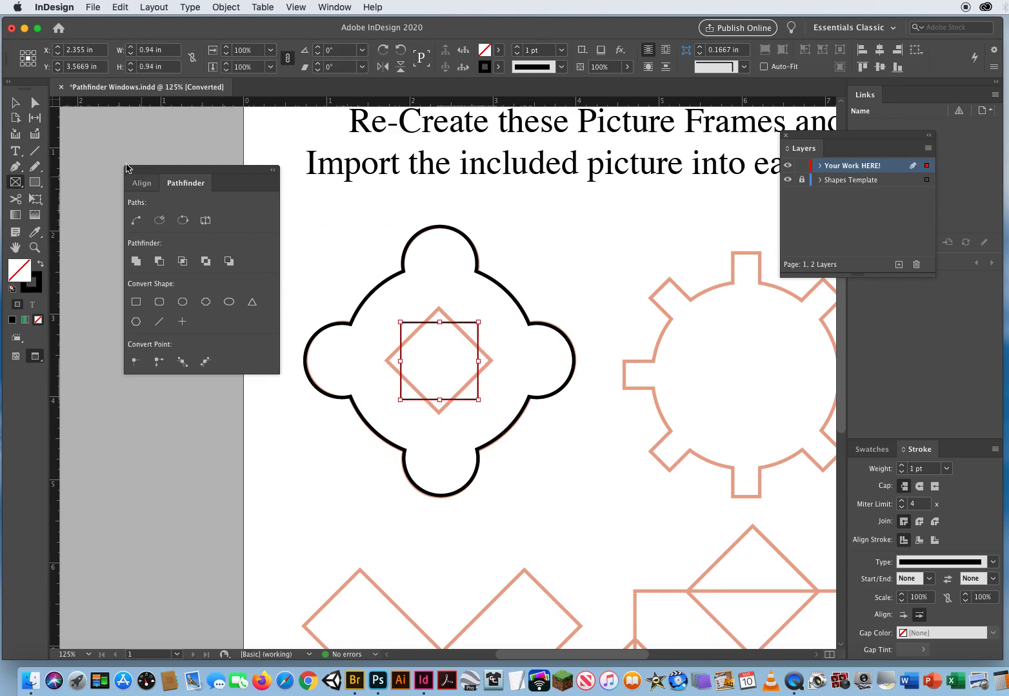
left_click(16, 102)
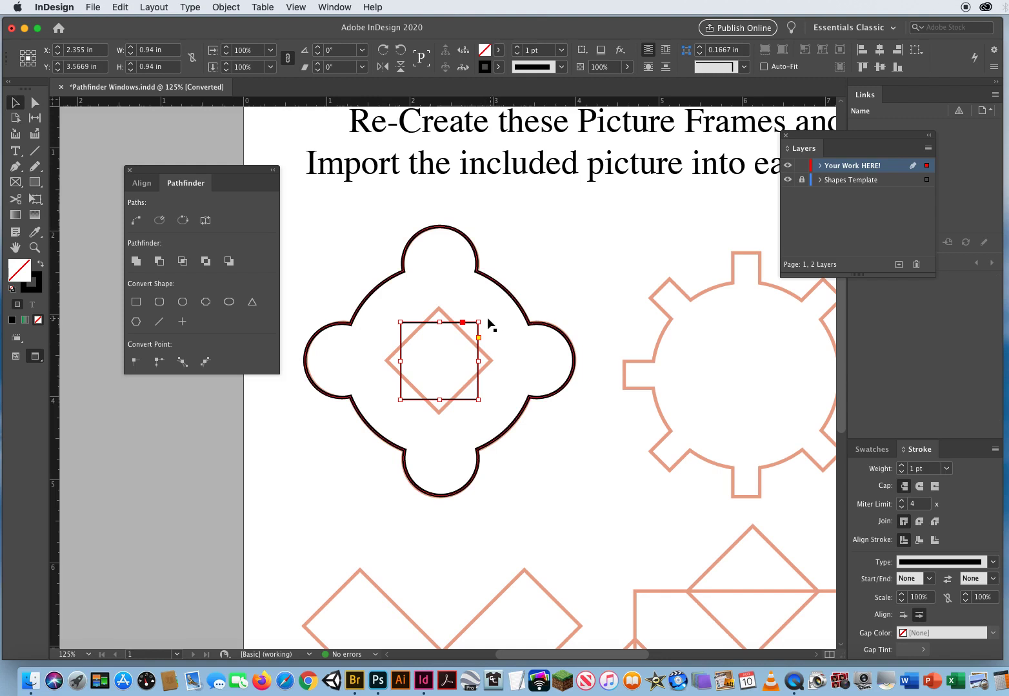
left_click_drag(485, 319, 514, 371)
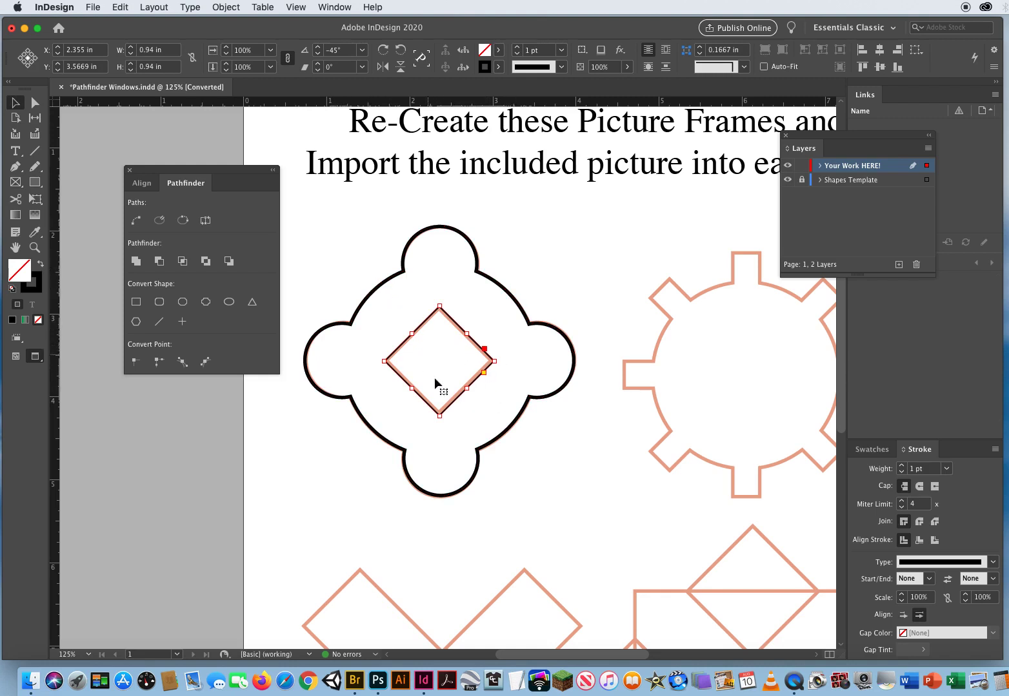
Fill the lobed frame and diamond with C=100 M=0 Y=0 K=0, and cut the diamond out with Pathfinder Subtract.
left_click_drag(335, 252, 561, 456)
left_click(854, 450)
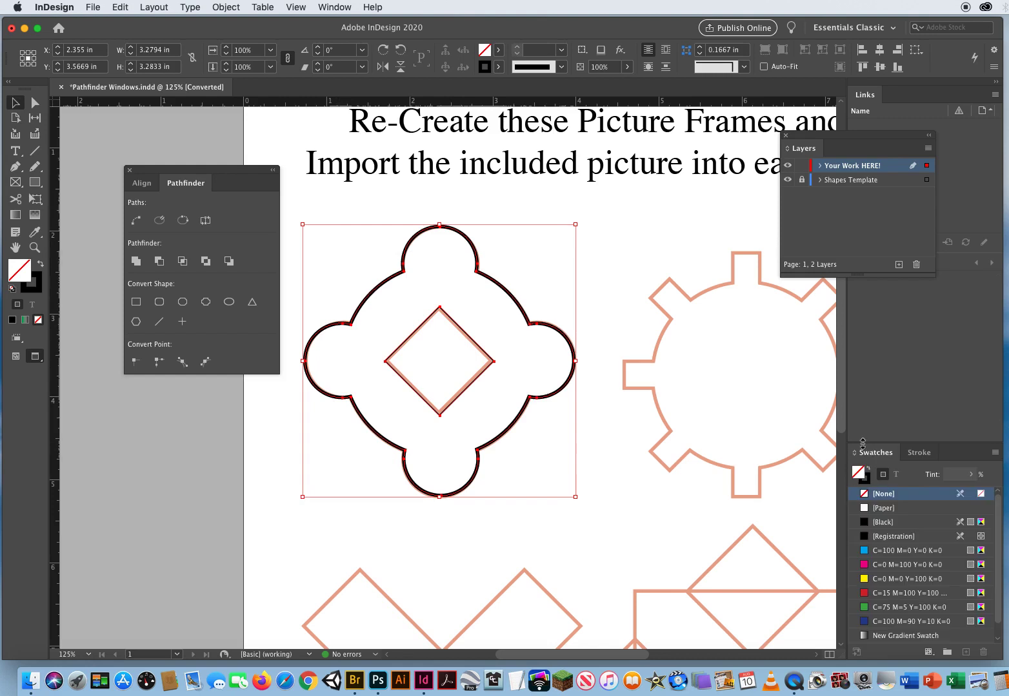
left_click(892, 551)
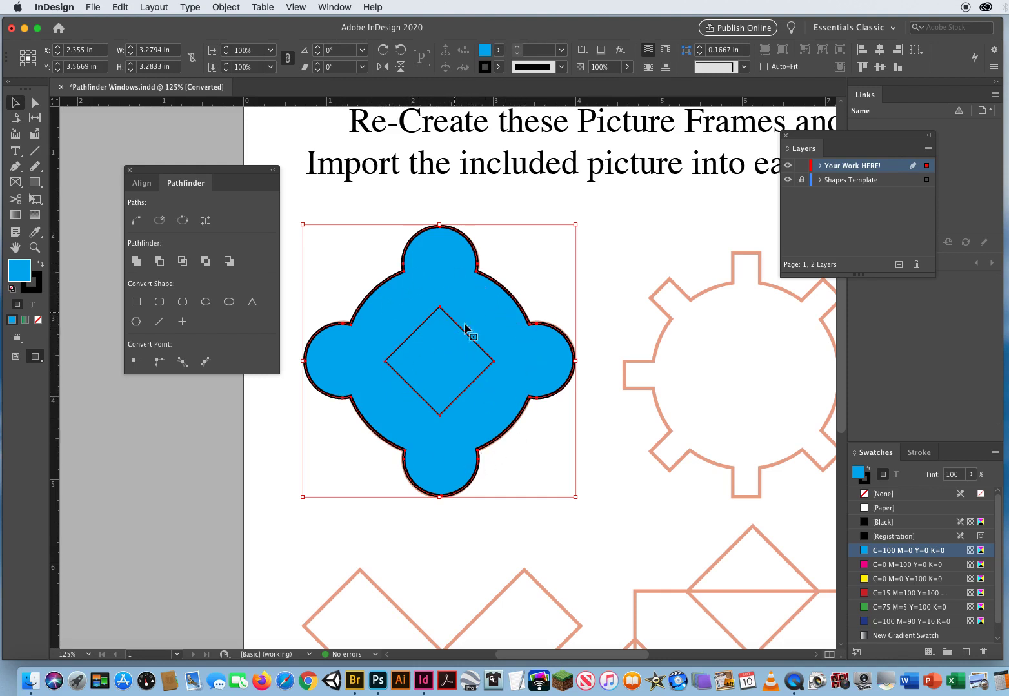
left_click(160, 262)
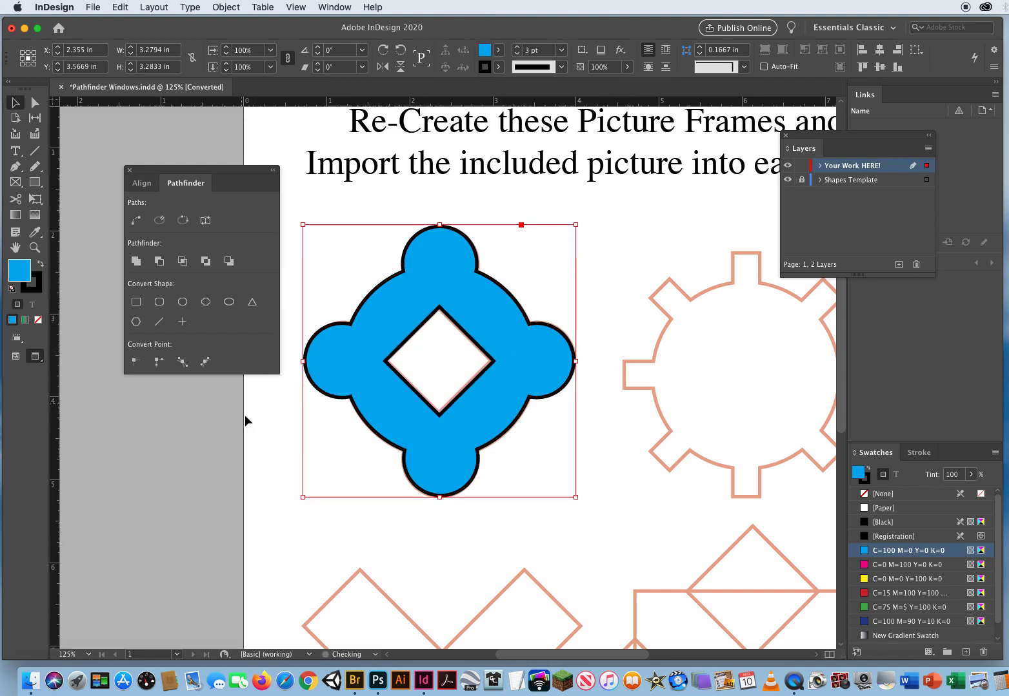
mouse_move(399, 425)
left_mouse_down()
mouse_move(375, 401)
mouse_move(351, 434)
mouse_move(317, 439)
mouse_move(397, 416)
mouse_move(432, 437)
left_mouse_up()
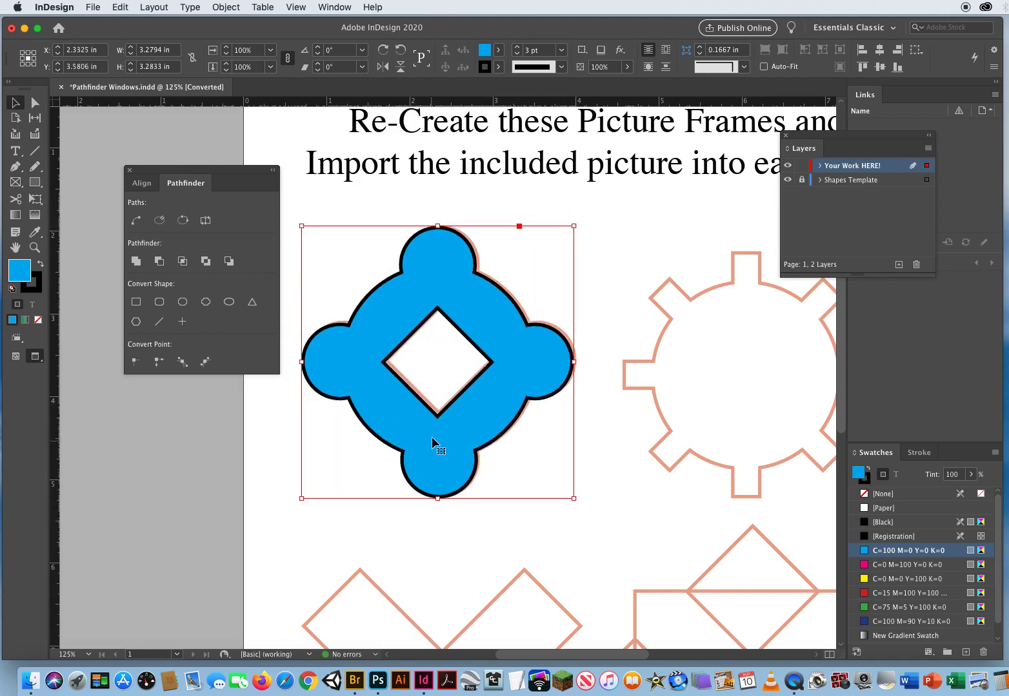
Draw a circular ellipse frame about 2.25 in across from the gear template's centre, covering its inner circle.
left_click(642, 398)
left_click_drag(643, 397, 373, 350)
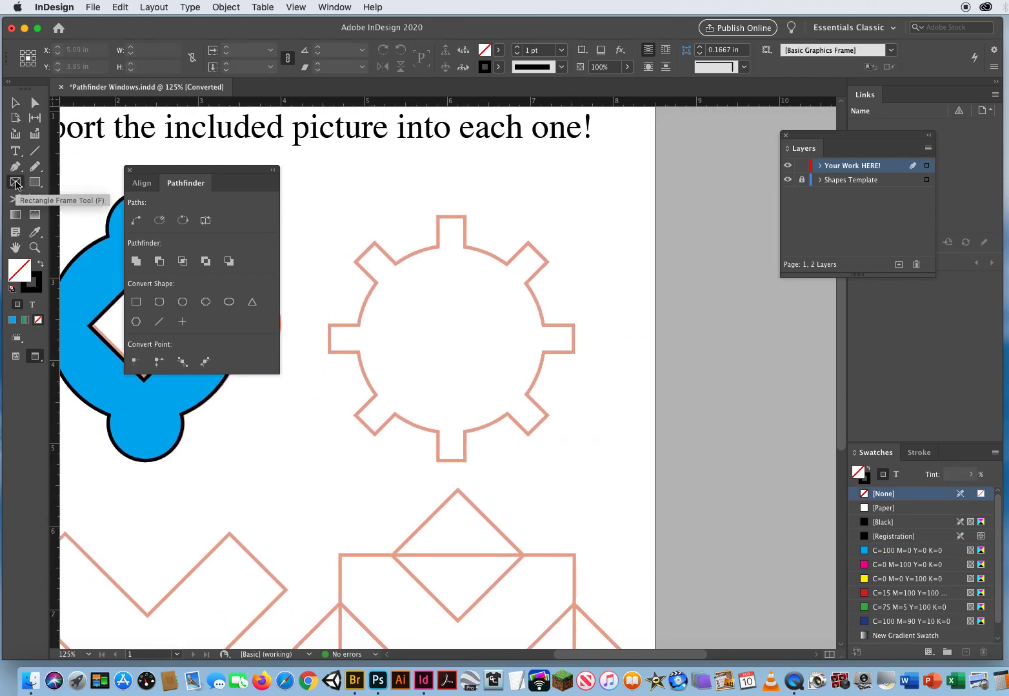
left_click_drag(16, 185, 71, 211)
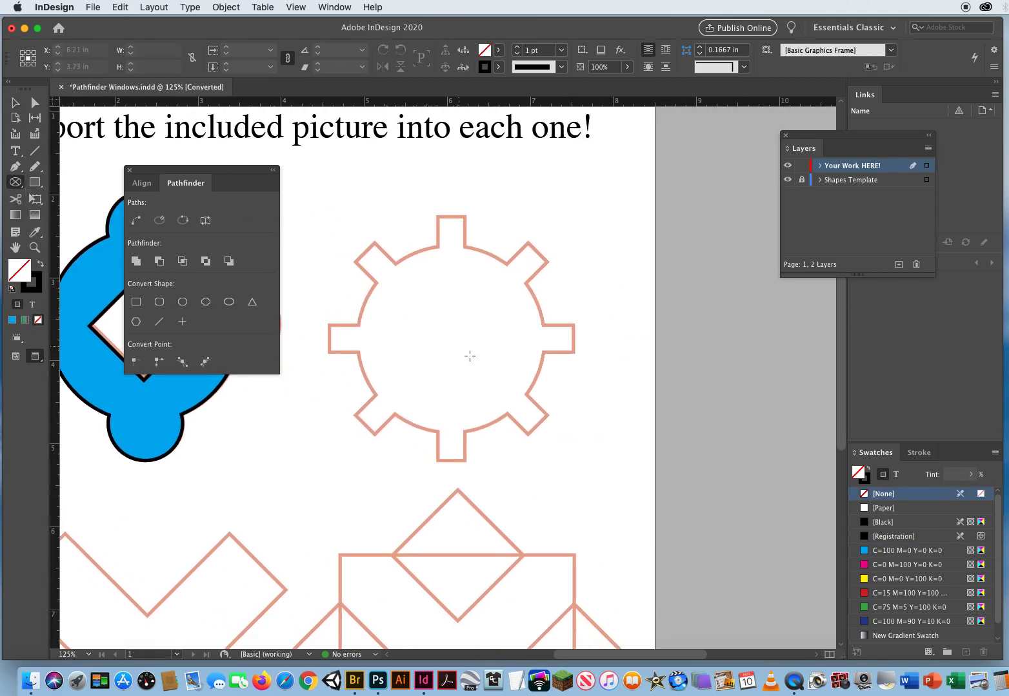
left_click_drag(449, 342, 597, 431)
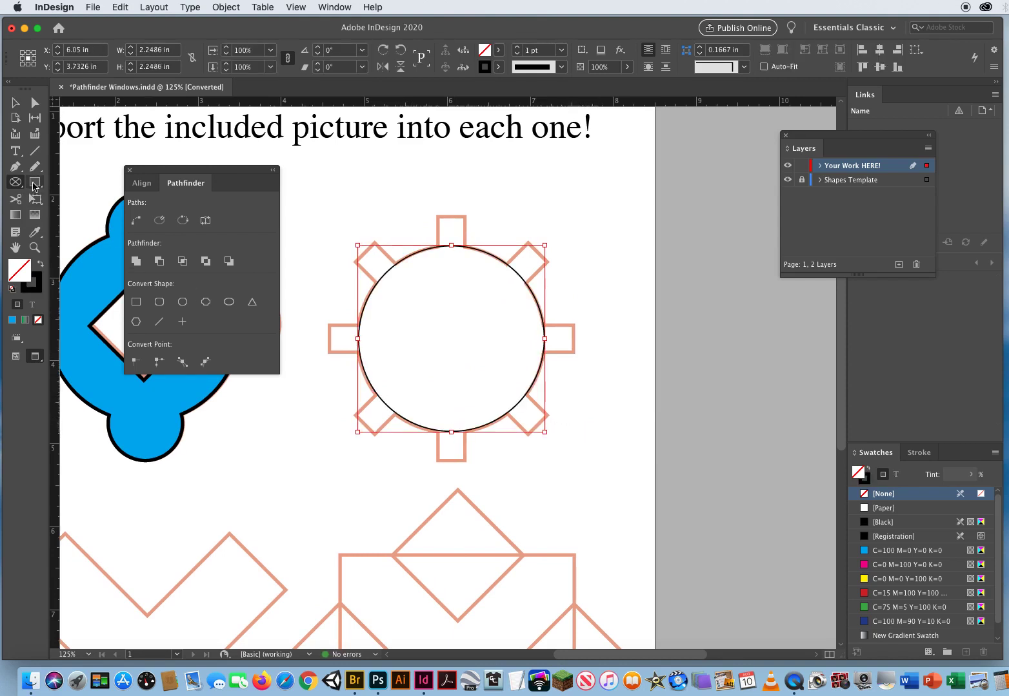
Draw a vertical rectangle frame about 0.35 in wide and 2.99 in high spanning the gear's upper and lower teeth.
left_click(34, 185)
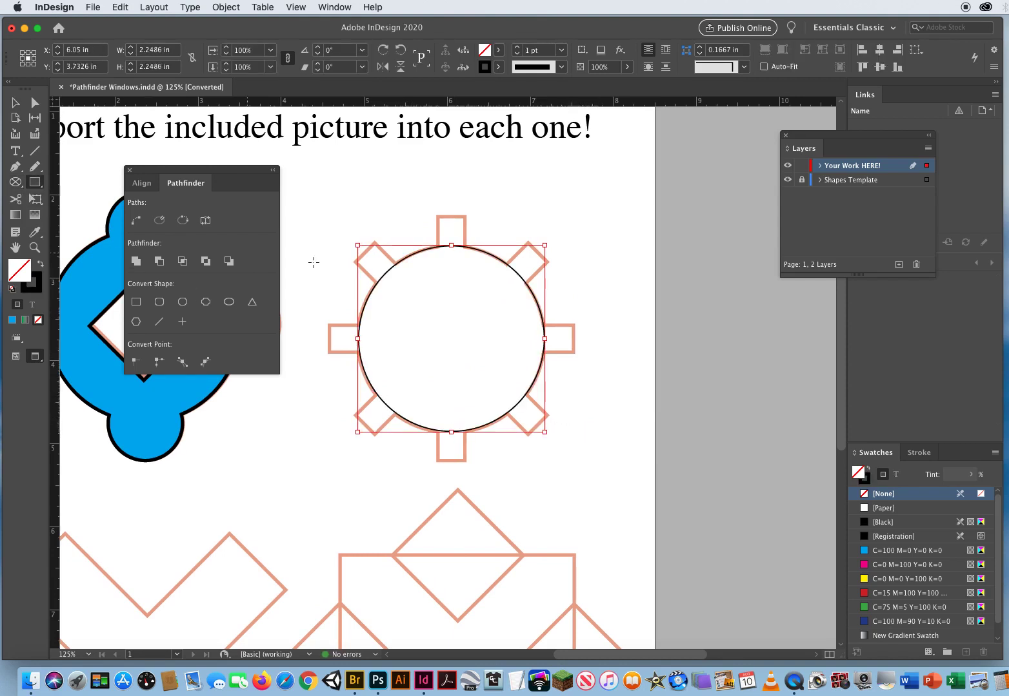
left_click(16, 182)
left_click(66, 197)
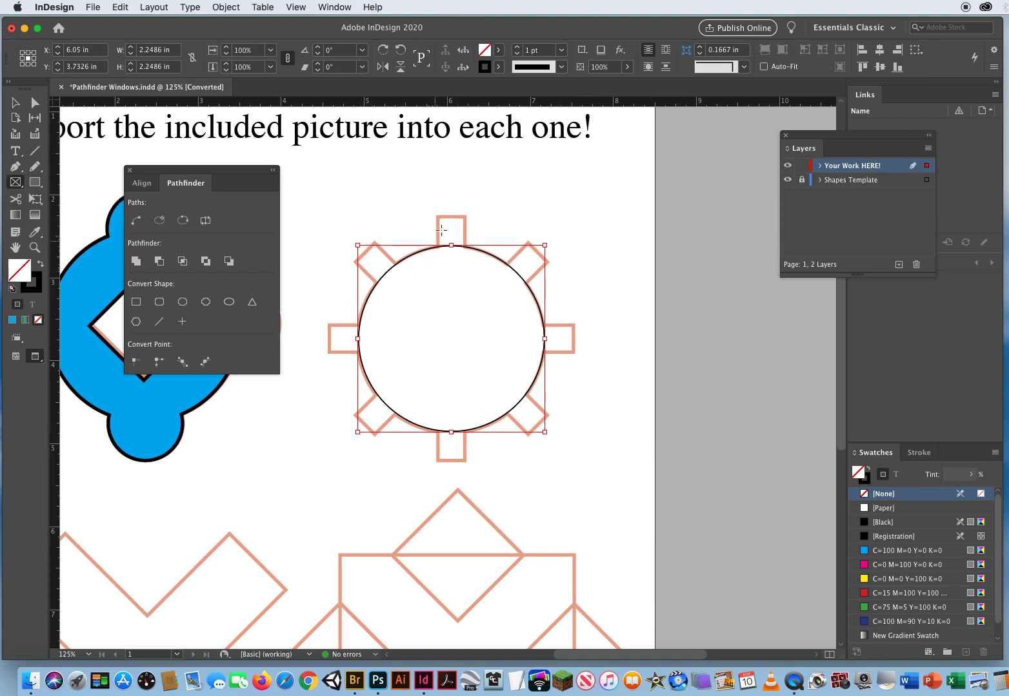
left_click_drag(438, 216, 467, 463)
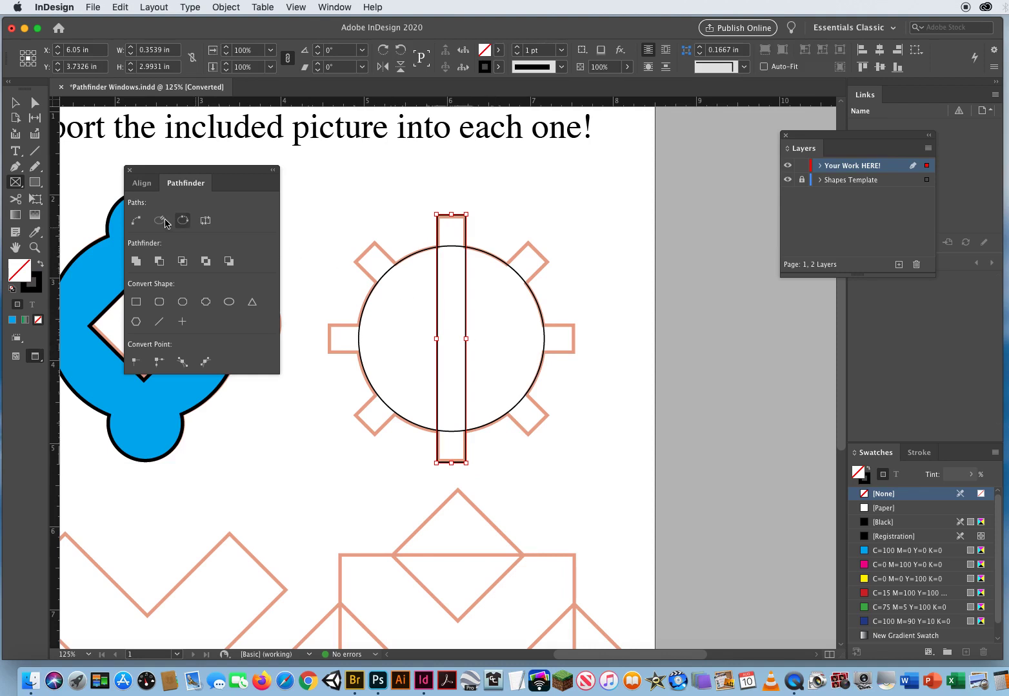
Use Rotate to make two successive copies of the gear's vertical bar, each turned a further 45° about its centre.
left_click(38, 200)
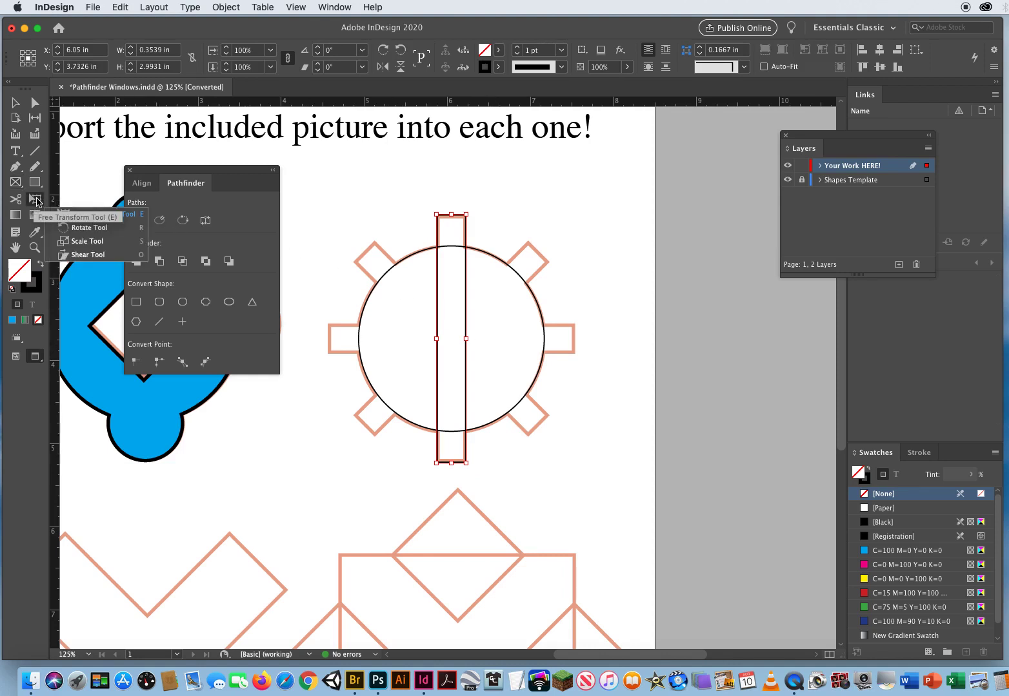
left_click(89, 228)
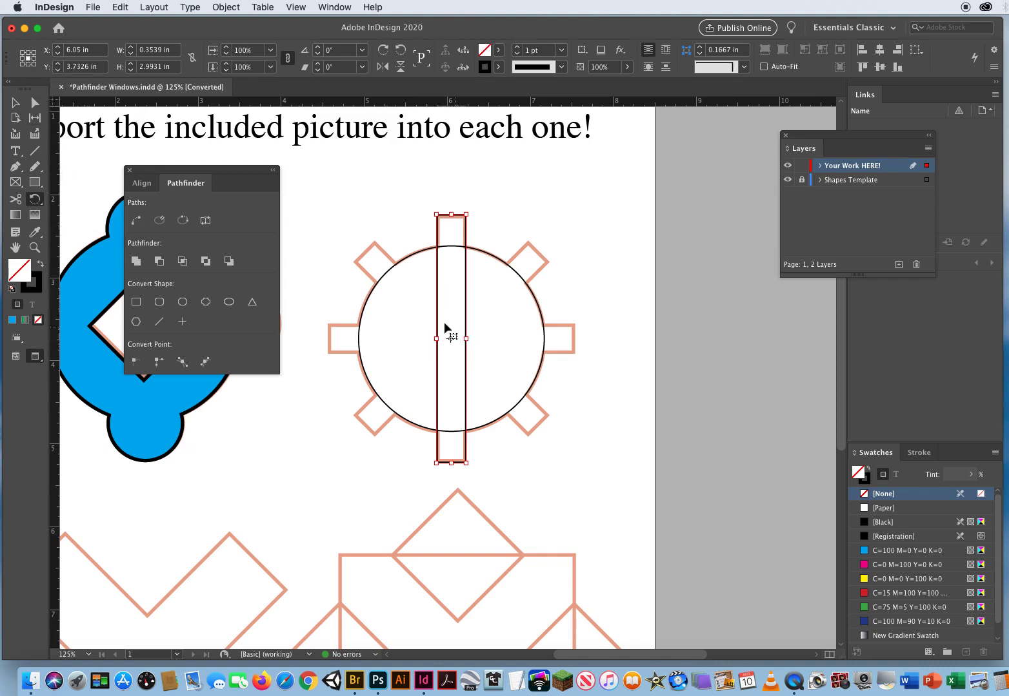
double_click(35, 201)
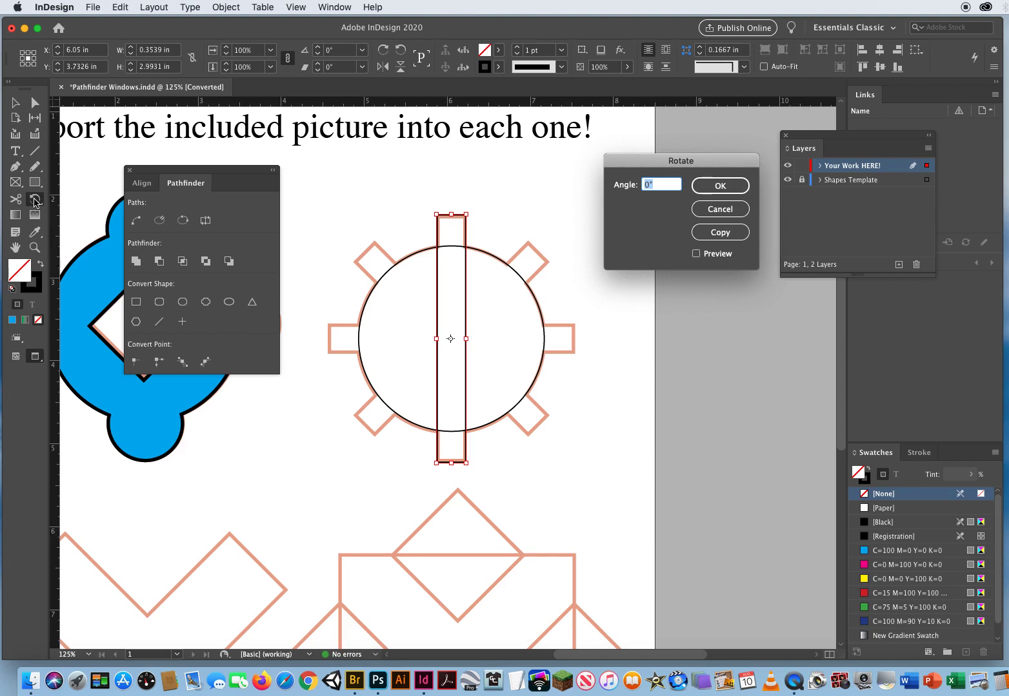
type("45")
left_click(696, 254)
left_click(696, 254)
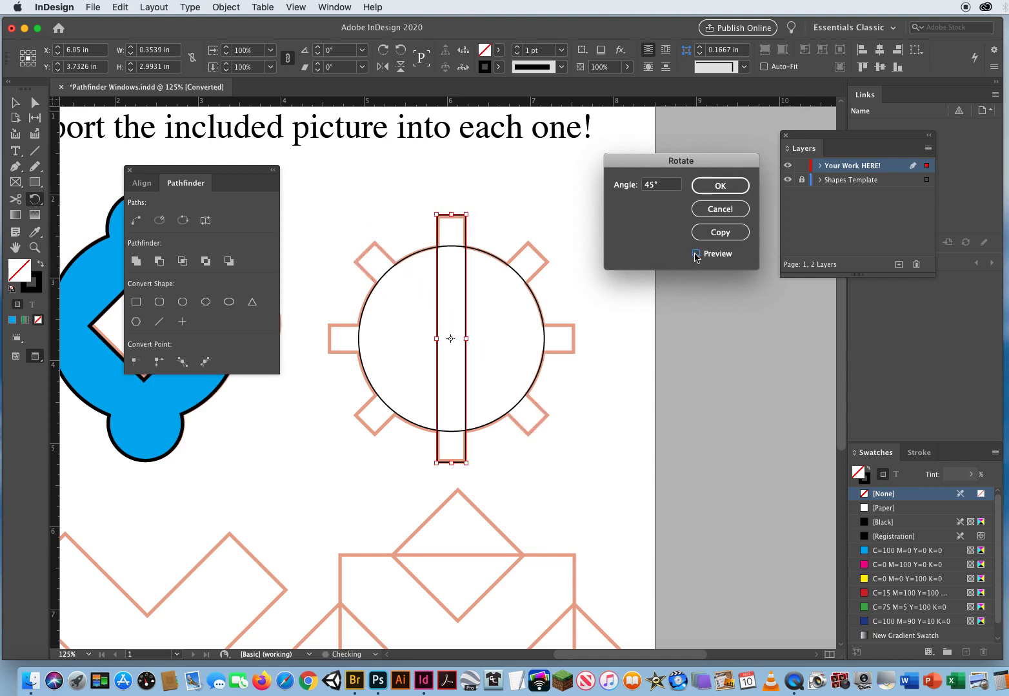
left_click(696, 254)
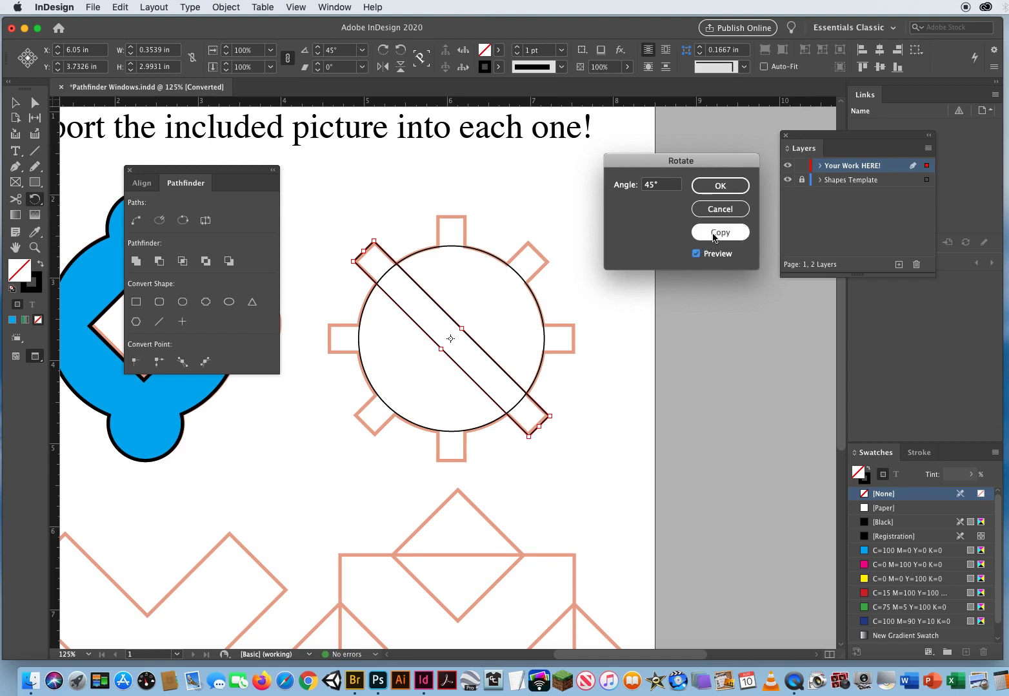
left_click(717, 233)
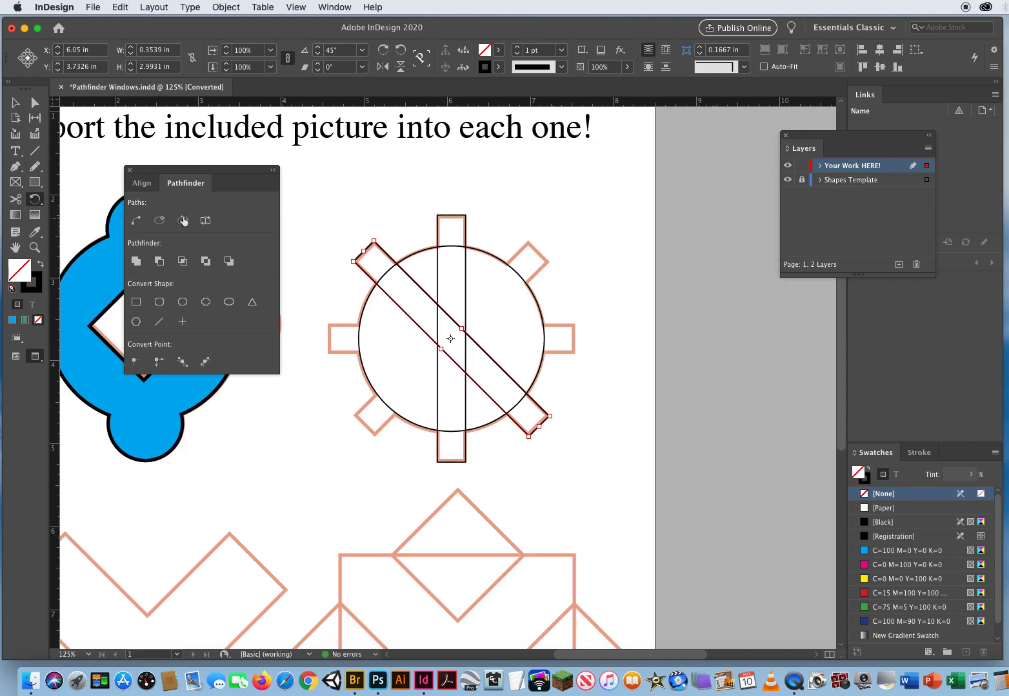
double_click(36, 205)
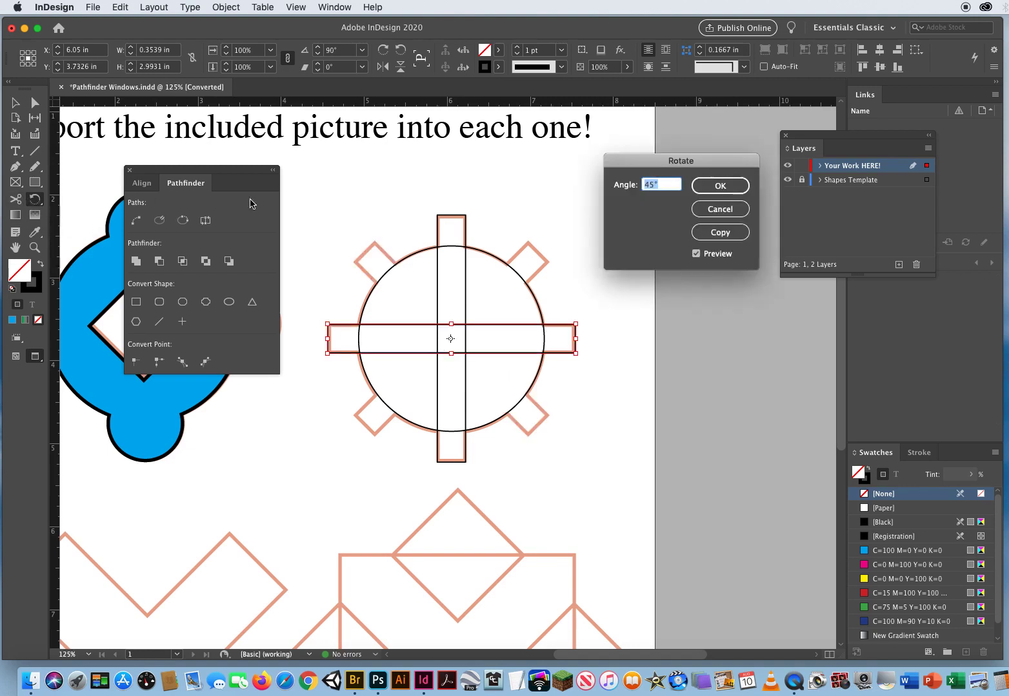
left_click(712, 237)
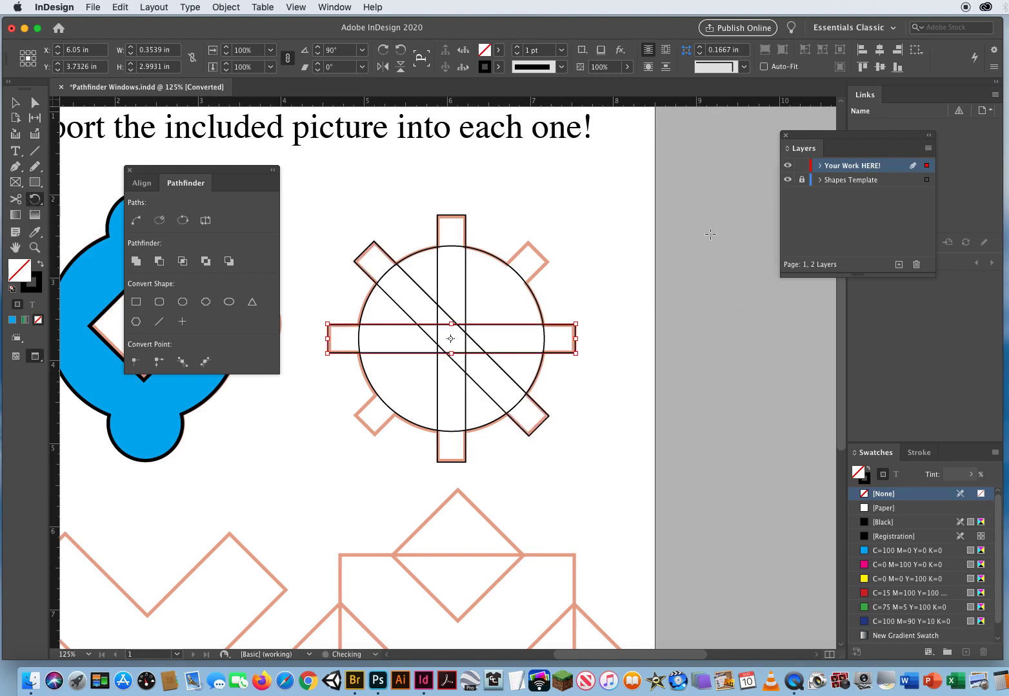
Use Rotate to copy the gear's horizontal bar at a further 45° for the remaining diagonal teeth.
double_click(36, 202)
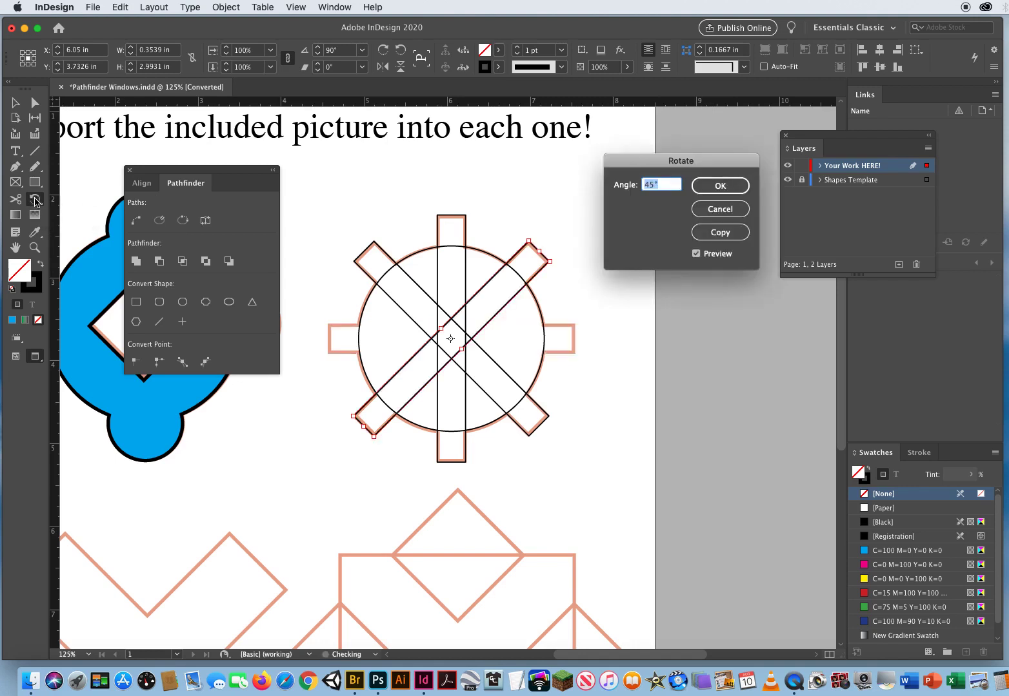
left_click(726, 230)
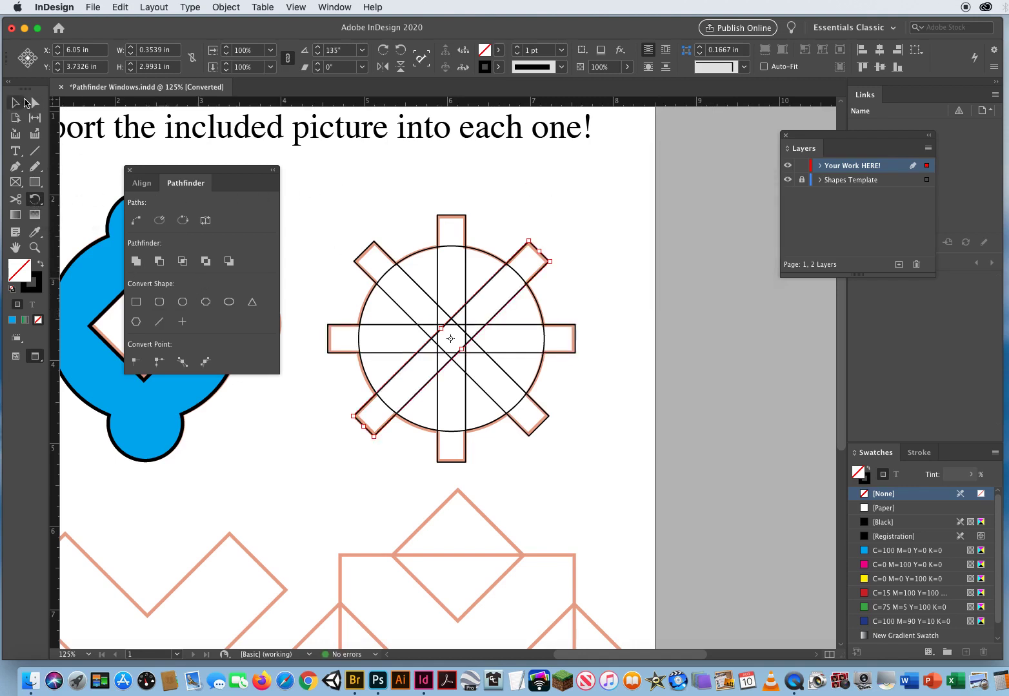
left_click(16, 105)
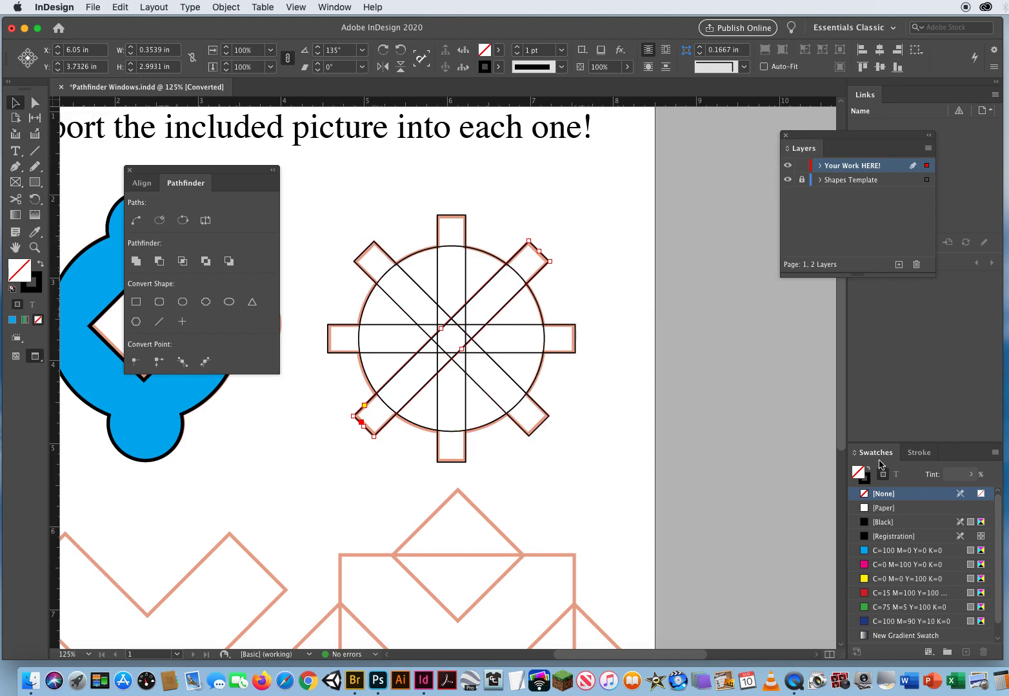
Fill the gear's rising diagonal bar cyan, vertical bar magenta, falling diagonal bar yellow, horizontal bar green, and the circle with C=100 M=90 Y=10 K=0.
left_click(877, 552)
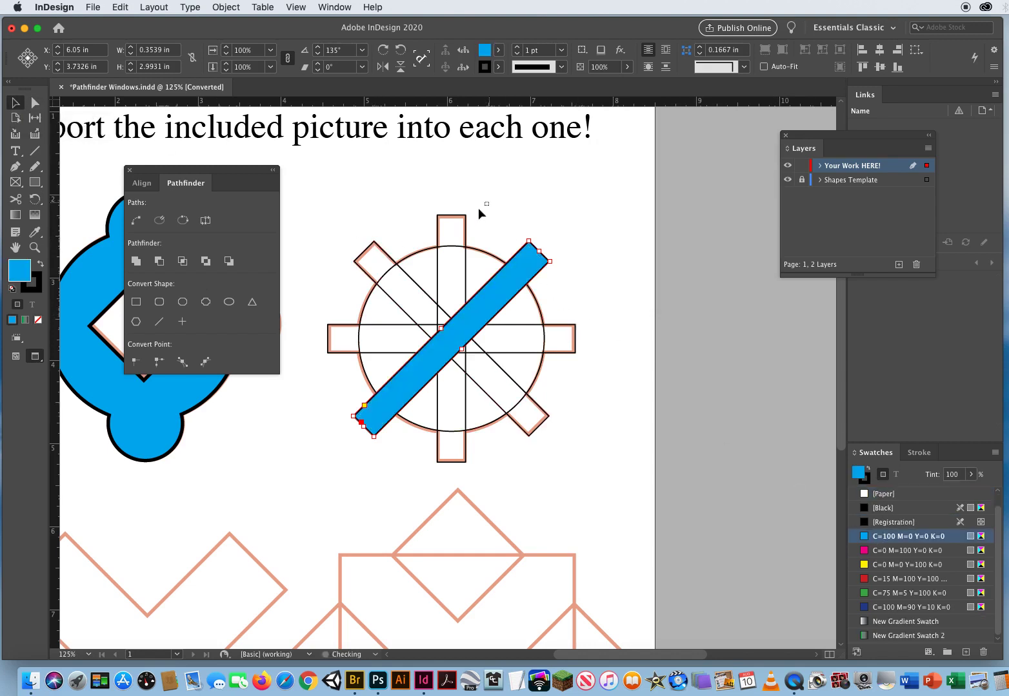
left_click(459, 217)
left_click(881, 566)
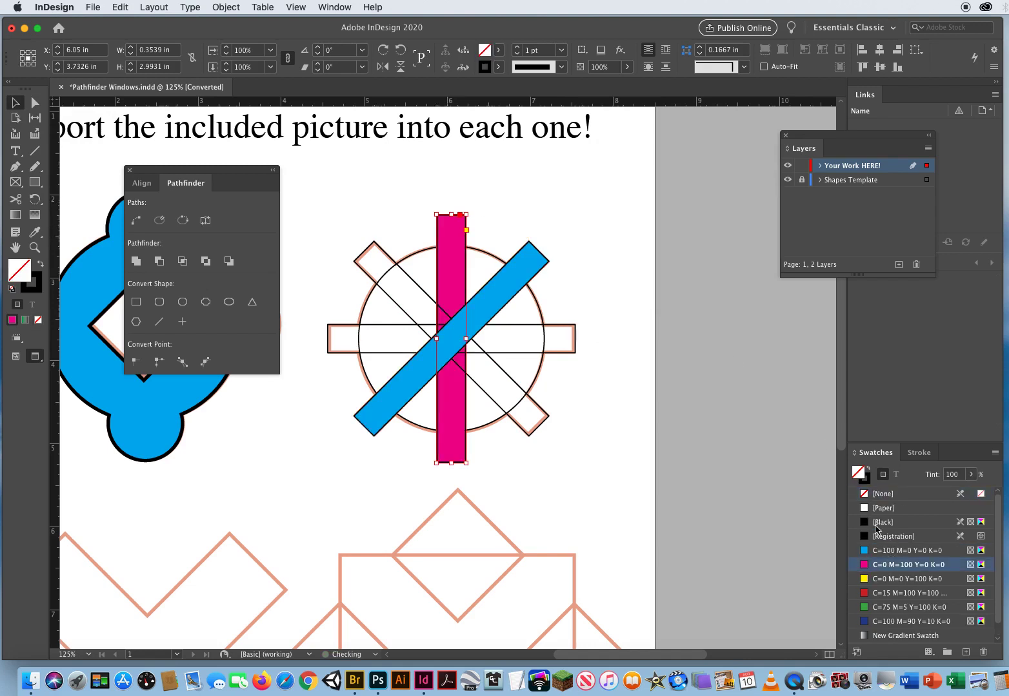
left_click(359, 261)
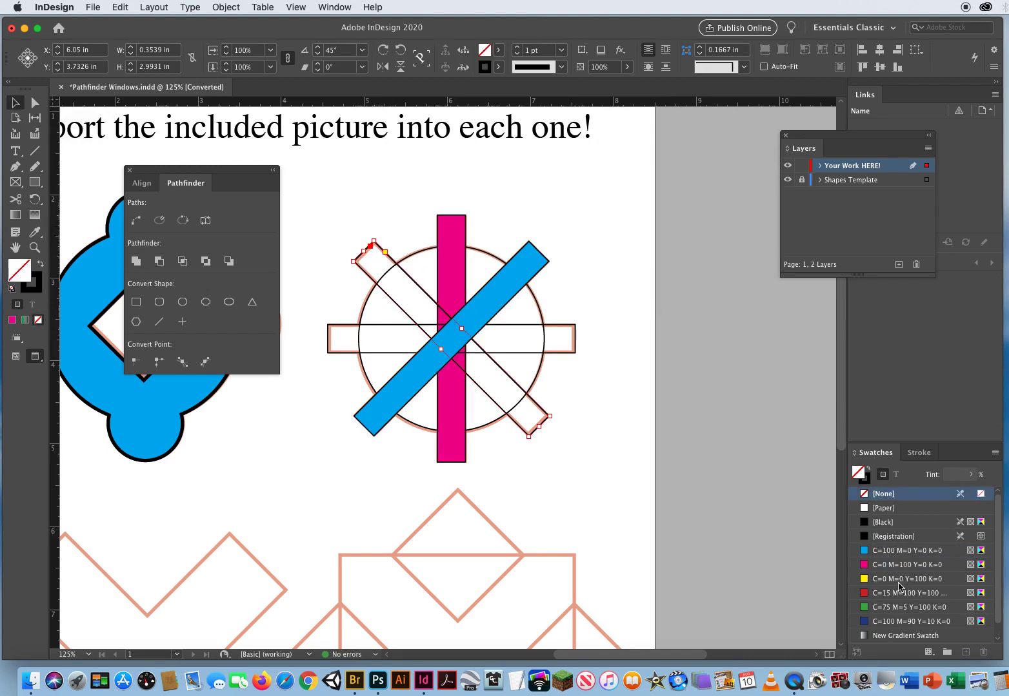
left_click(905, 580)
left_click(563, 353)
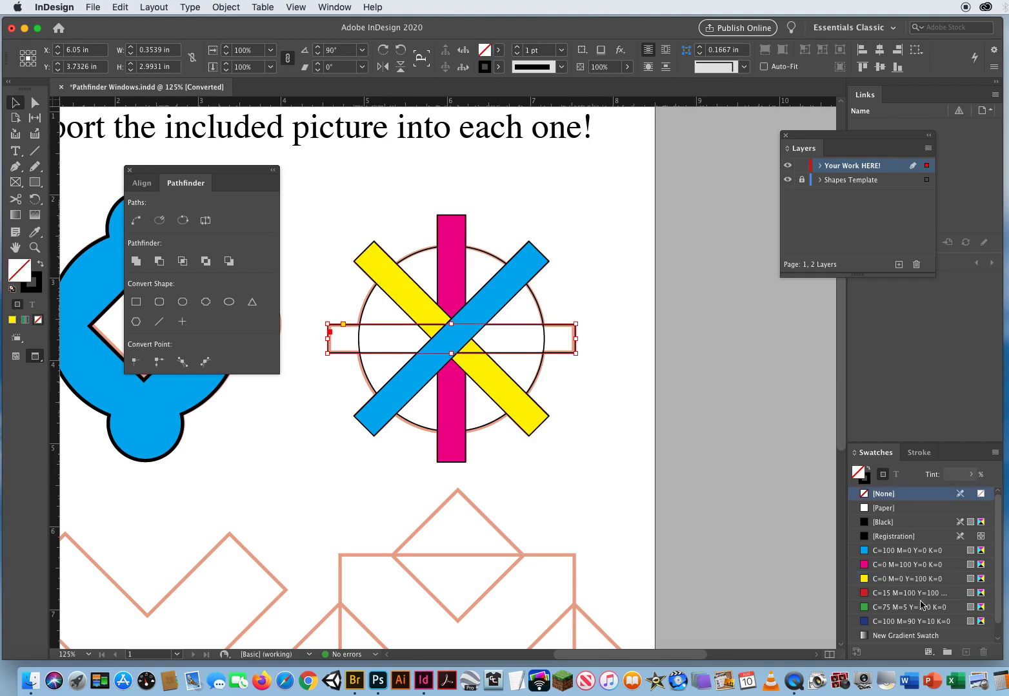
left_click(910, 608)
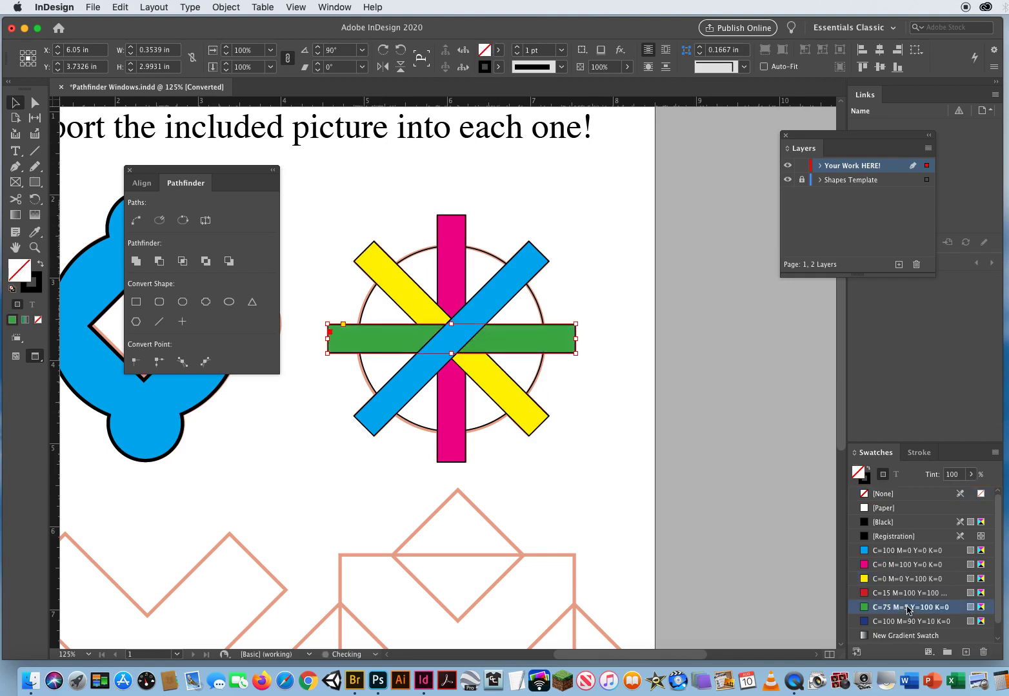
left_click(538, 377)
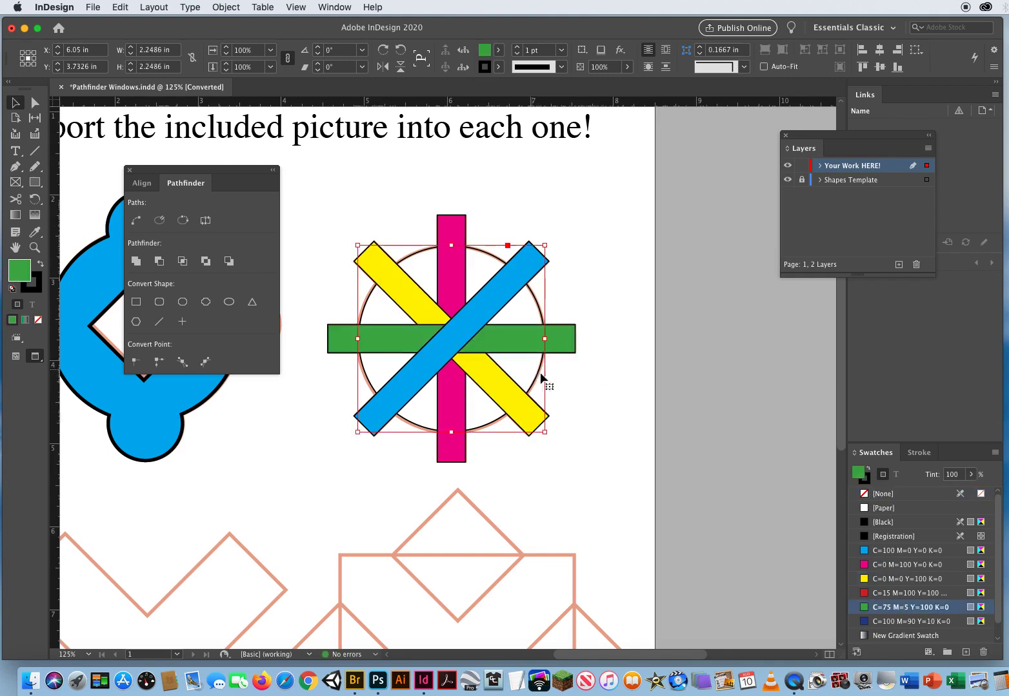
left_click(885, 623)
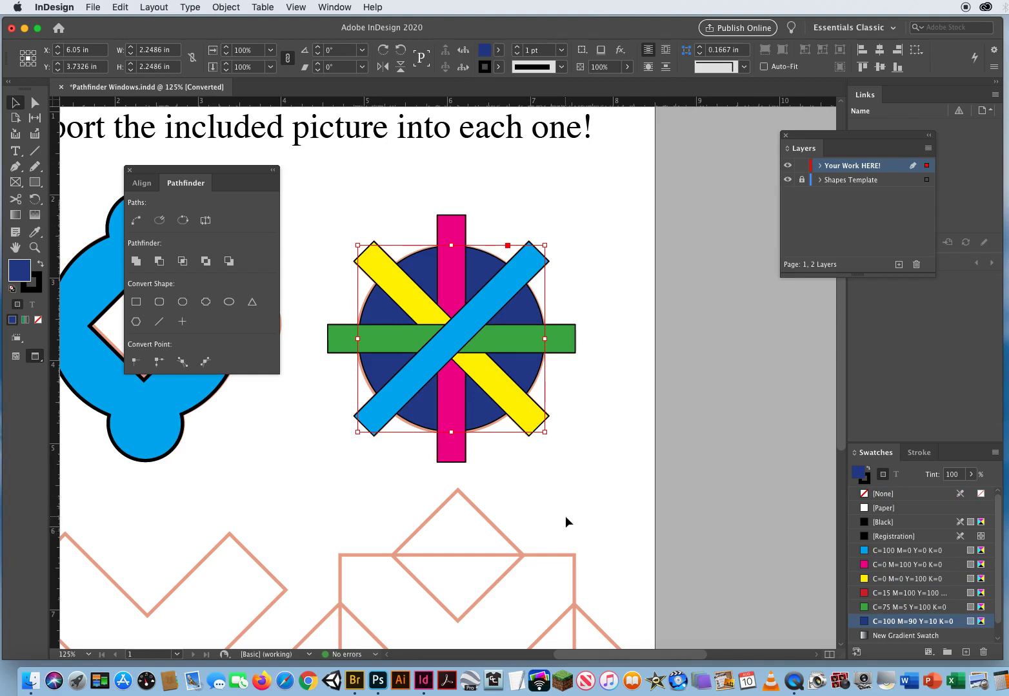
Merge the gear's circle and four bars into a single frame with Pathfinder Add, and deselect it.
left_click_drag(595, 218, 346, 460)
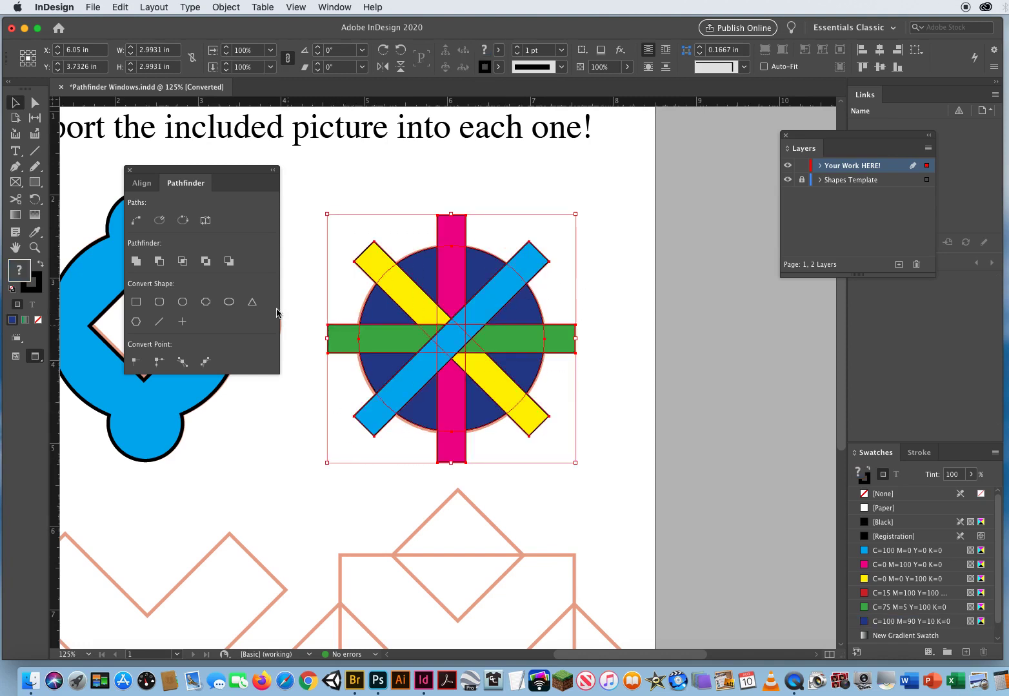
left_click(136, 262)
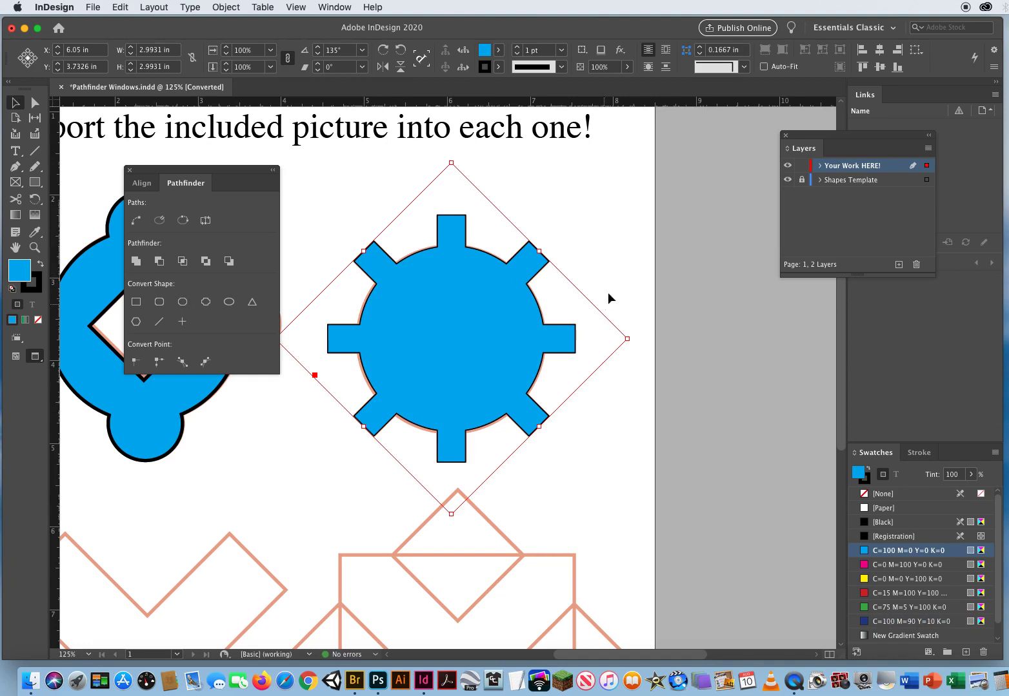
left_click(618, 275)
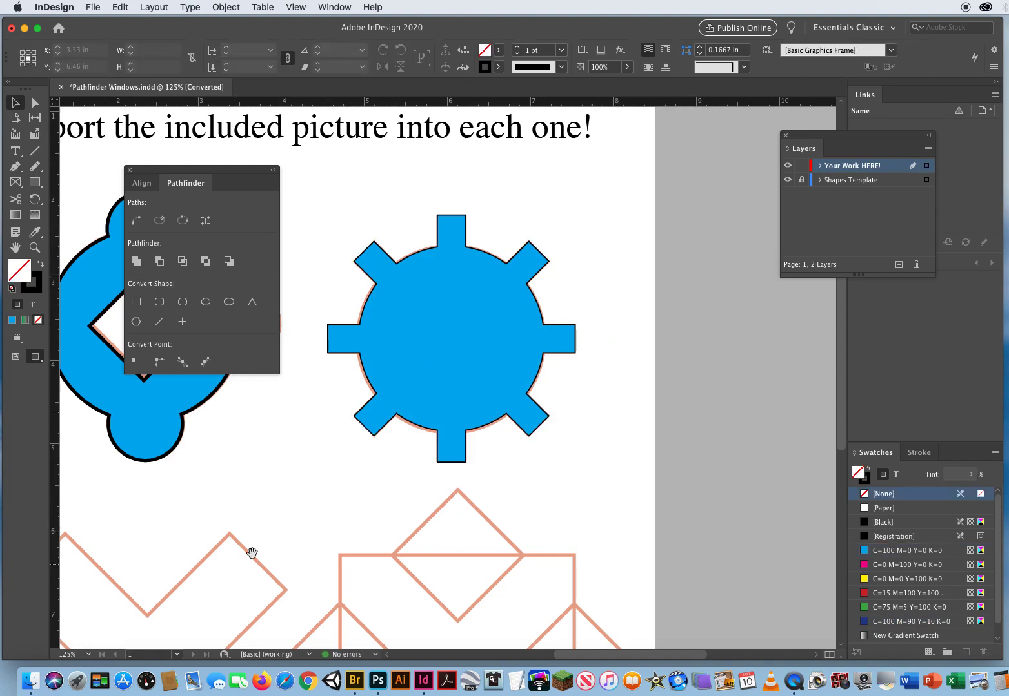
Draw a horizontal rectangle frame about 3.39 in by 0.89 in across the X template's middle, with the default 1 pt black stroke.
left_click_drag(251, 549, 572, 272)
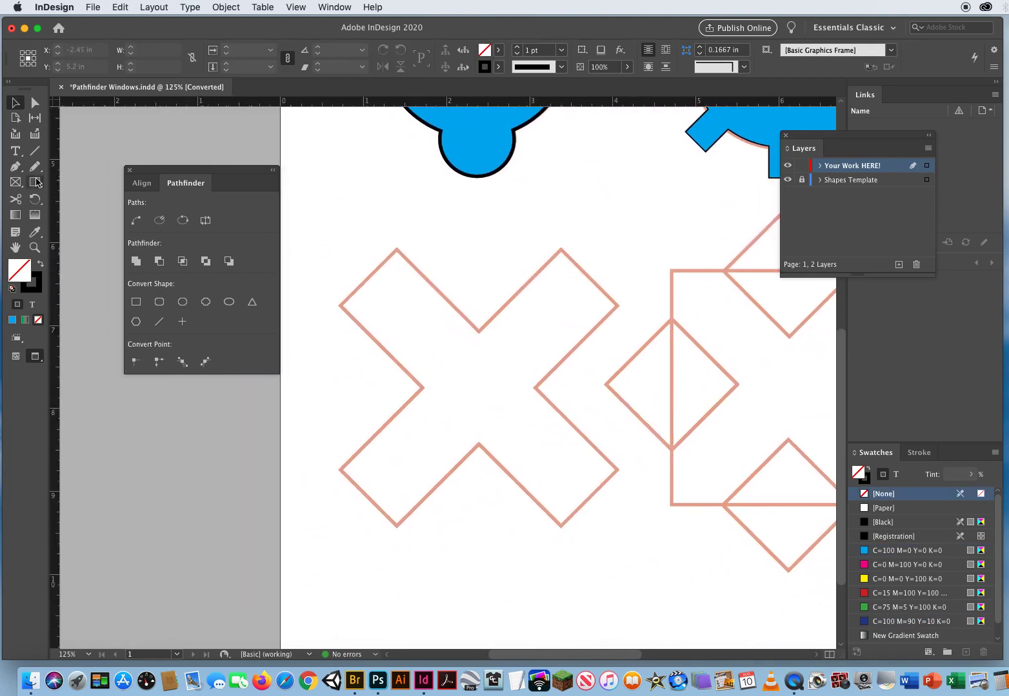
left_click(12, 182)
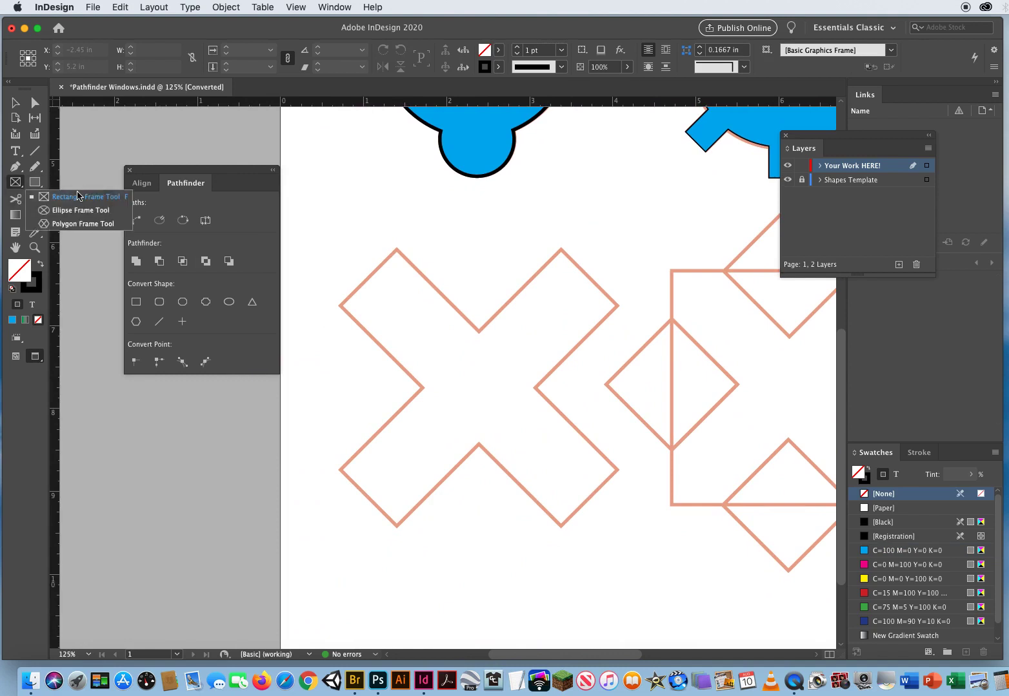
left_click(74, 198)
left_click_drag(336, 347, 619, 420)
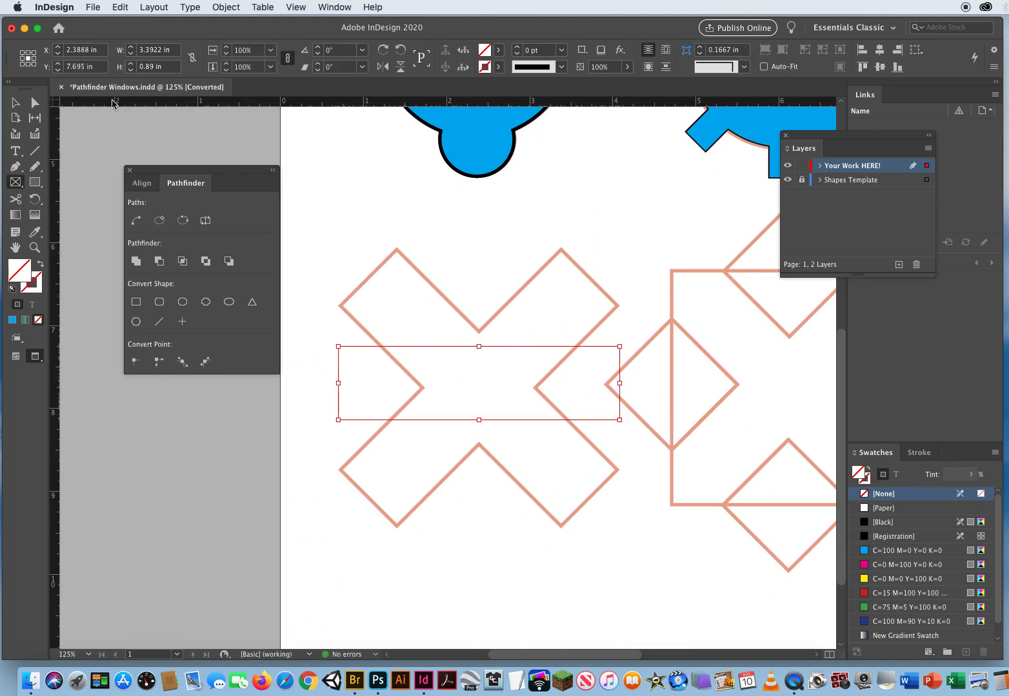
key("d")
left_click(15, 102)
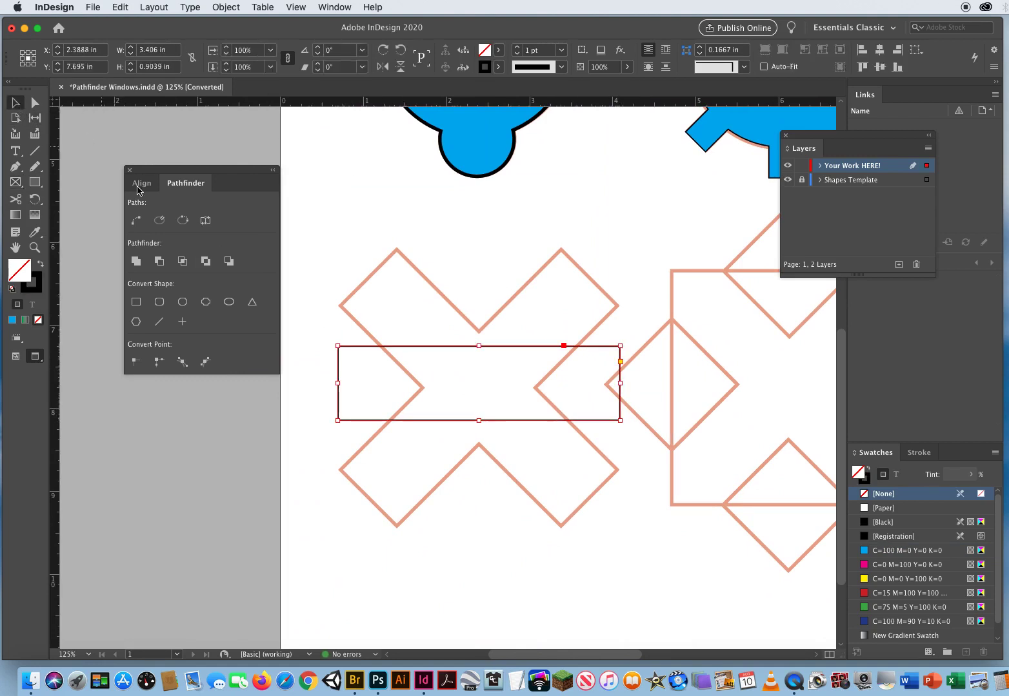
Rotate the rectangle to -45° and resize it to about 3.75 in by 0.96 in to match the X template's falling arm.
left_click_drag(331, 345, 356, 260)
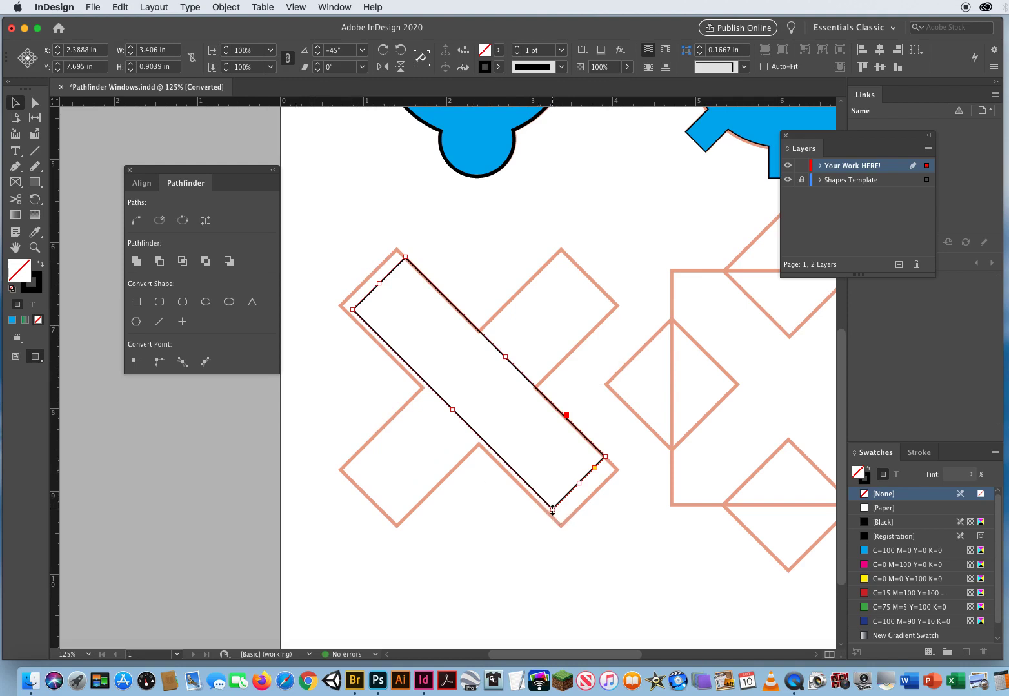
left_click_drag(555, 508, 560, 524)
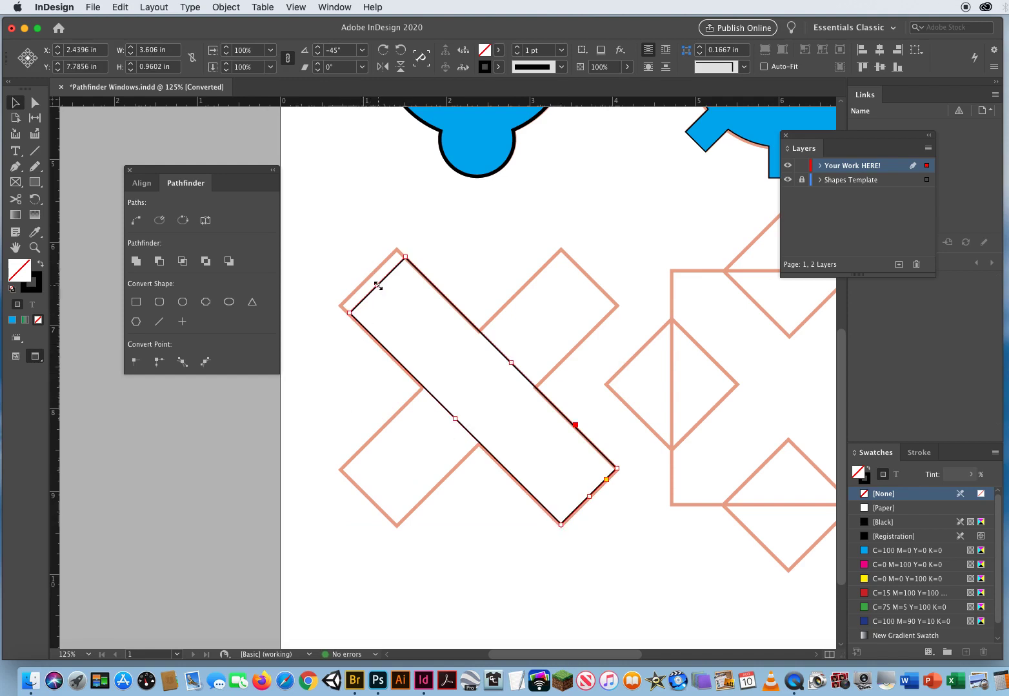
left_click_drag(378, 286, 368, 278)
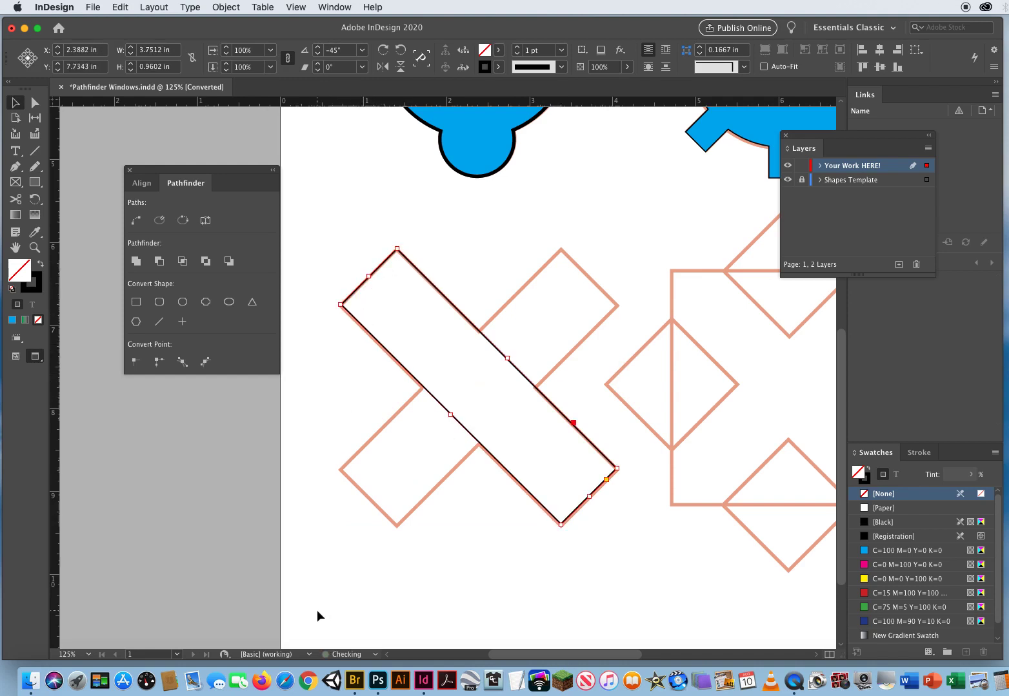
Use Rotate to make a copy of the X's diagonal bar turned 90° about its centre.
left_click(35, 199)
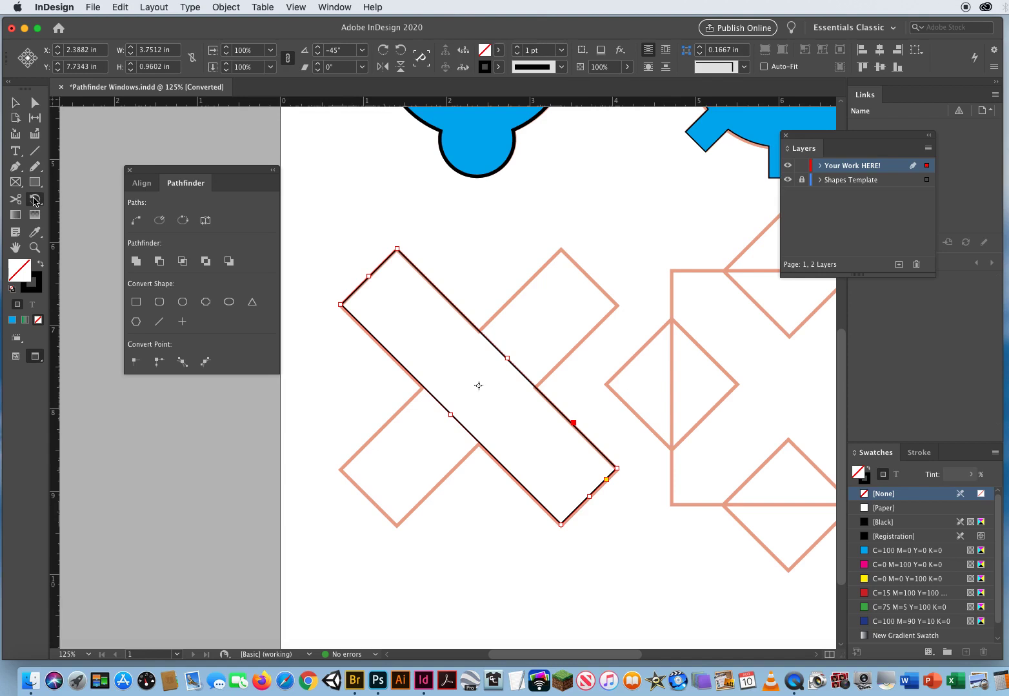
double_click(35, 201)
type("90")
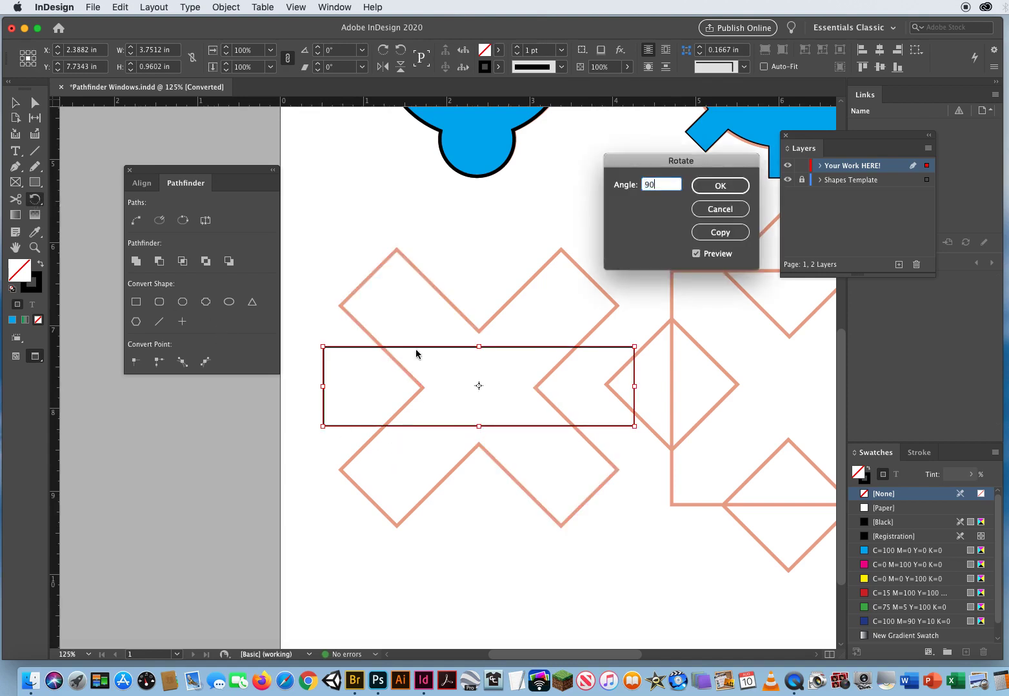
left_click(721, 238)
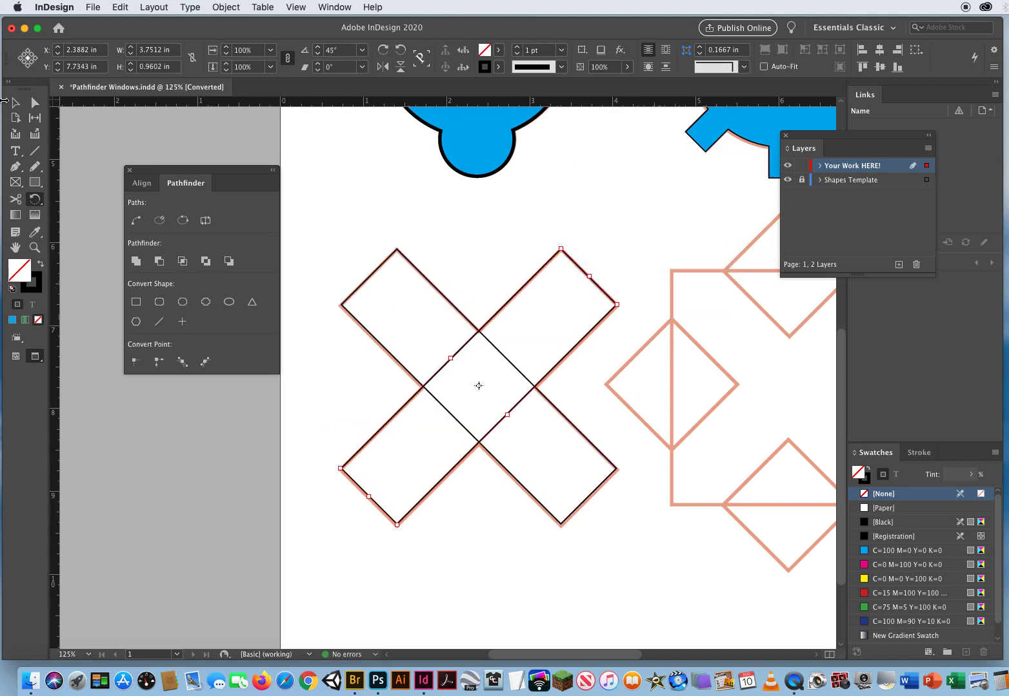
Fill the X's rising bar with C=100 M=0 Y=0 K=0 and its falling bar with C=0 M=100 Y=0 K=0.
left_click(14, 102)
left_click_drag(501, 243, 577, 286)
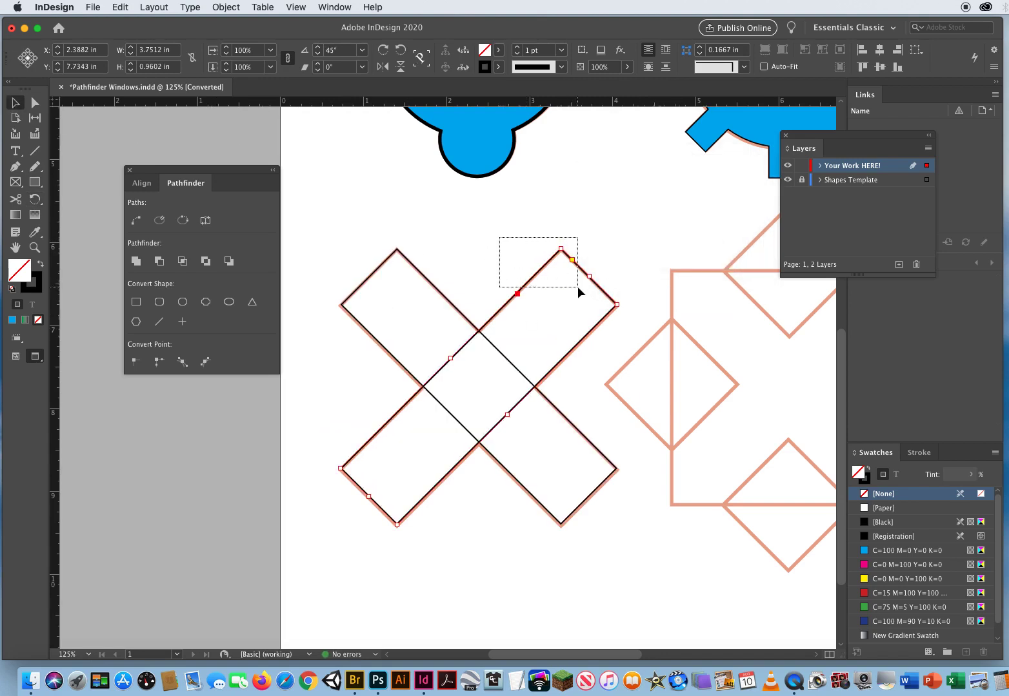
left_click(906, 550)
left_click_drag(345, 248, 399, 325)
left_click(896, 493)
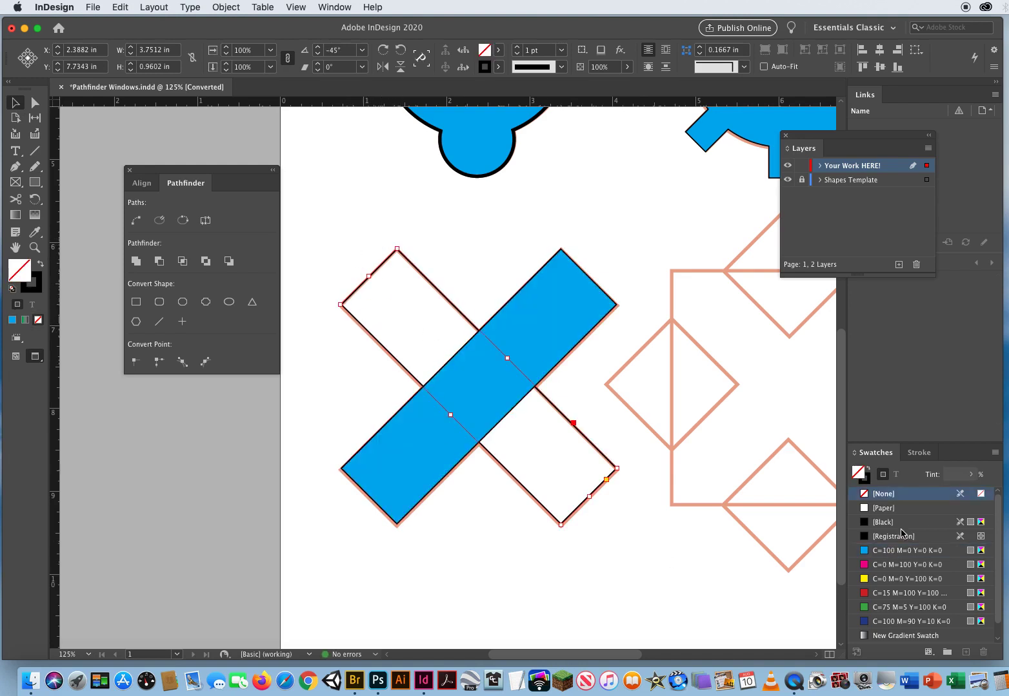
left_click(892, 566)
left_click(447, 584)
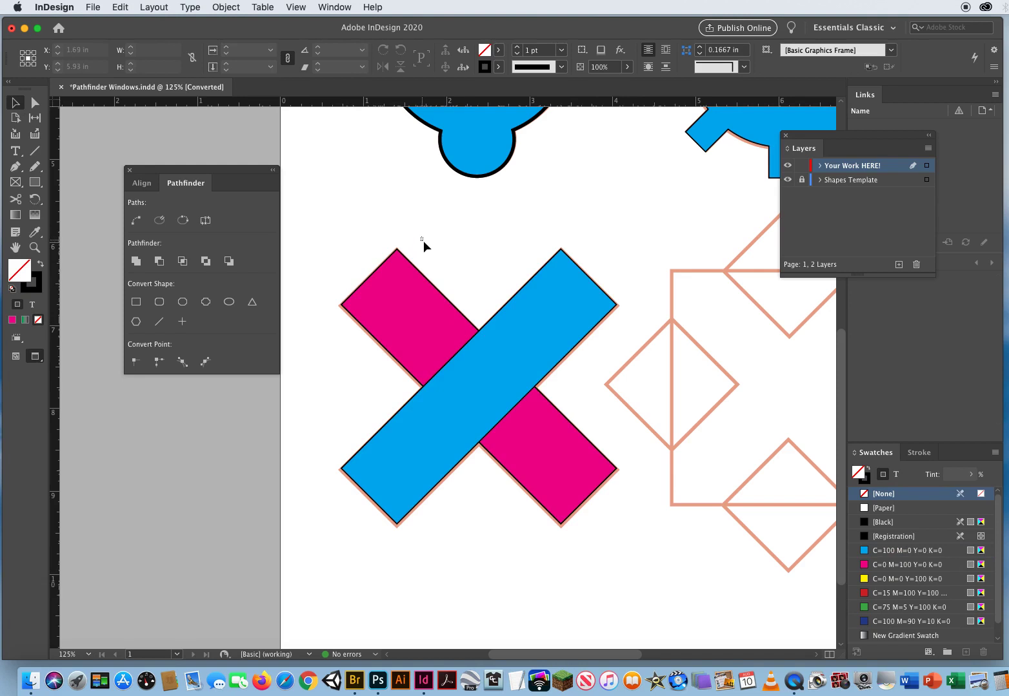
Combine the two crossed bars into one X-shaped frame with Pathfinder Add, and deselect it.
left_click_drag(420, 236, 551, 489)
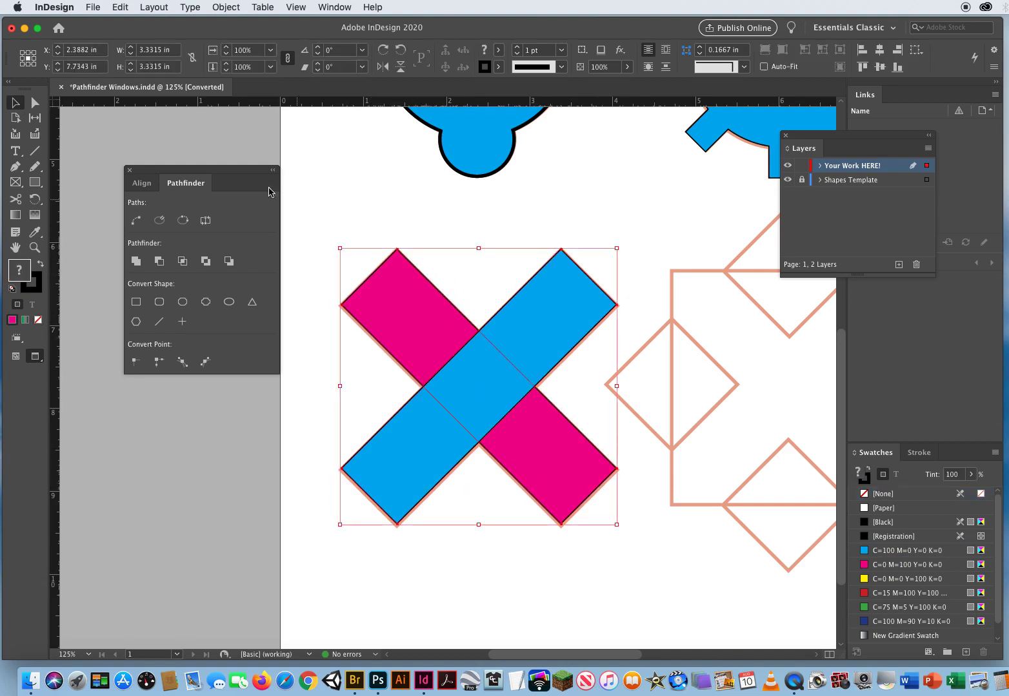
left_click(137, 260)
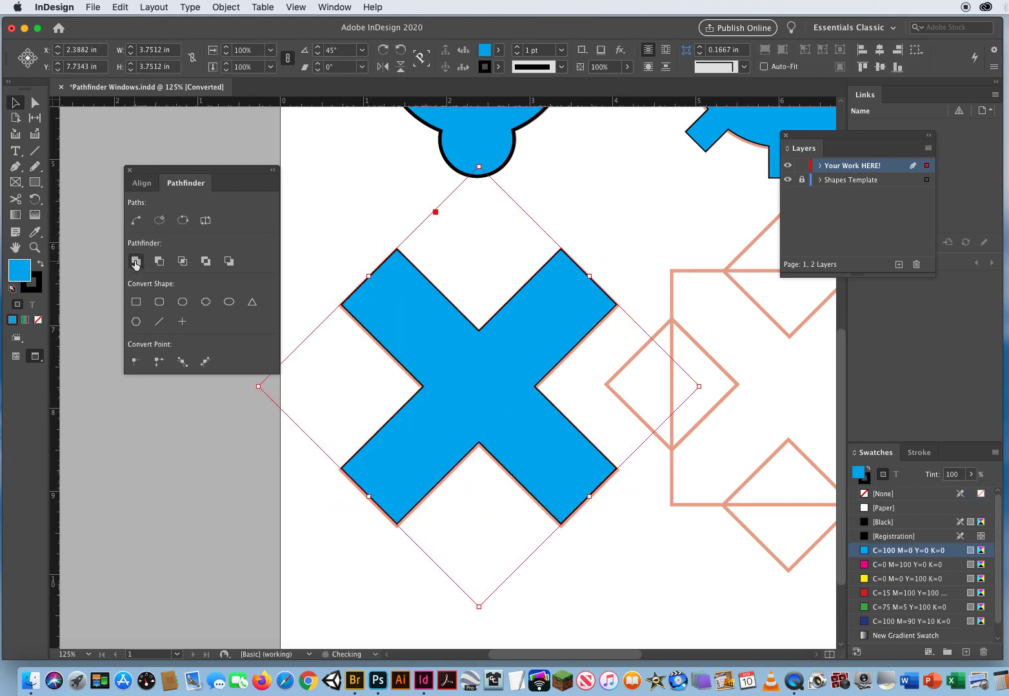
left_click(337, 552)
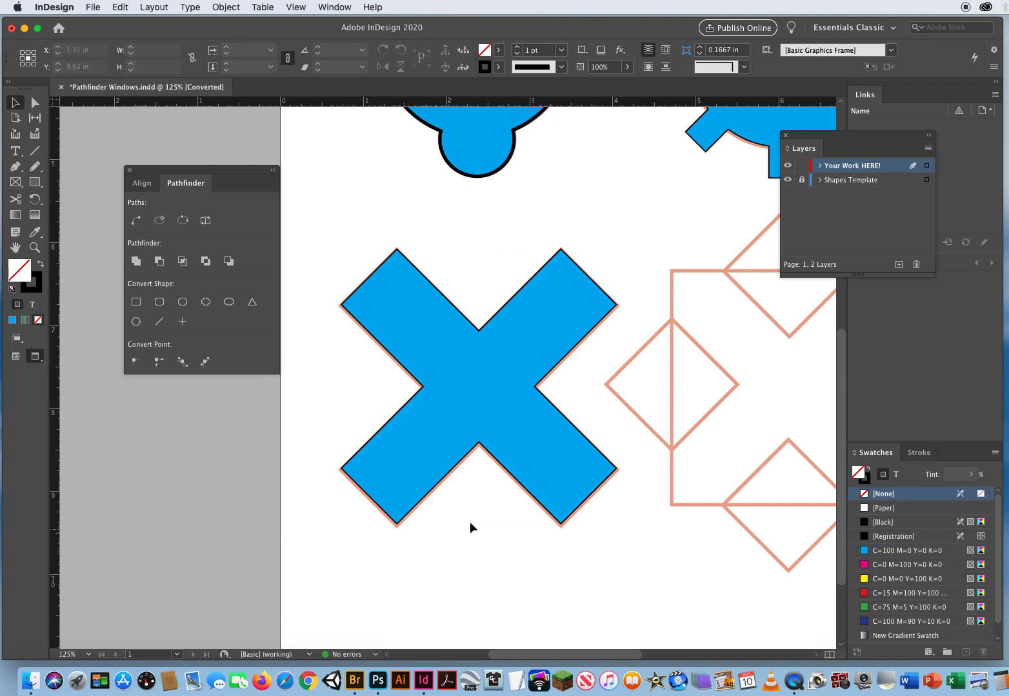
Draw a square frame about 2.83 in wide over the last template's large square, with the default 1 pt black stroke.
scroll(512, 485, "right", 2)
left_click_drag(513, 485, 295, 466)
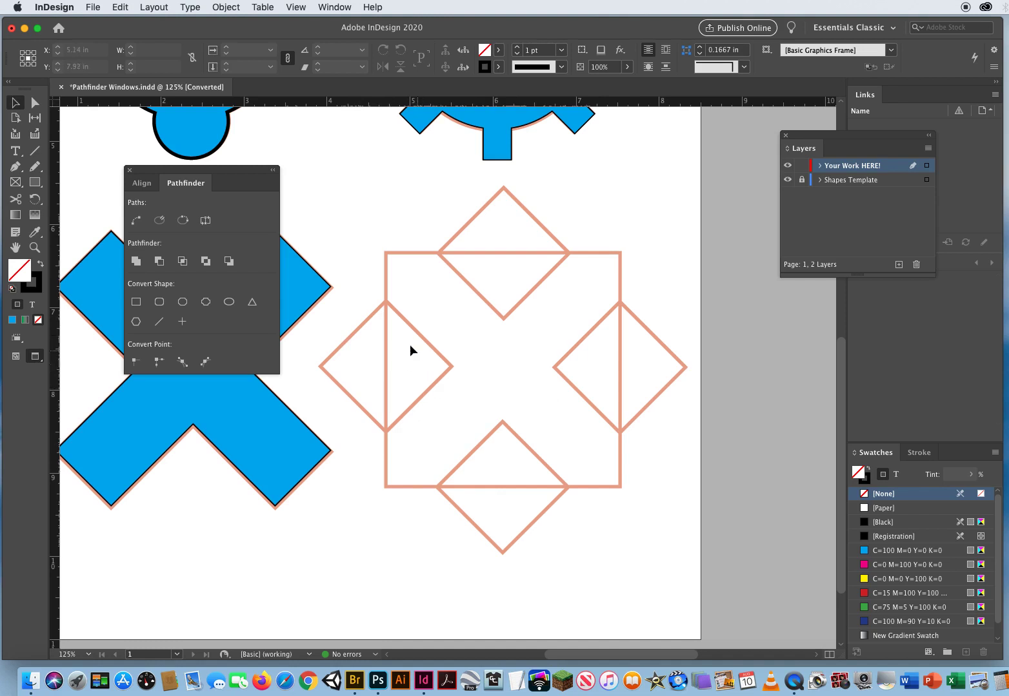
left_click(16, 182)
left_click_drag(385, 252, 632, 488)
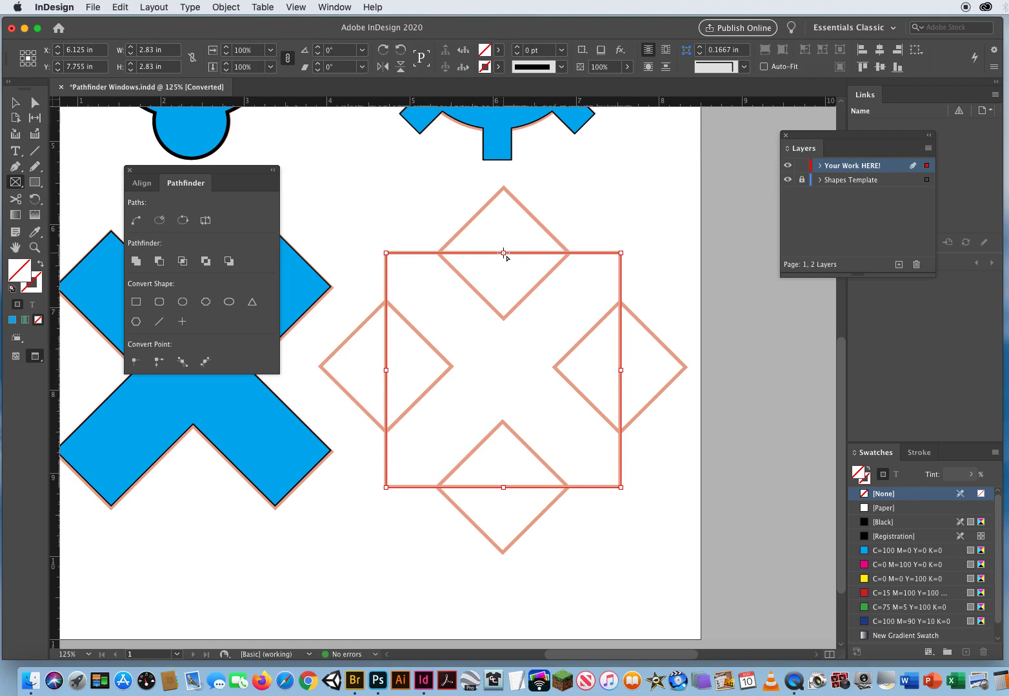
key("d")
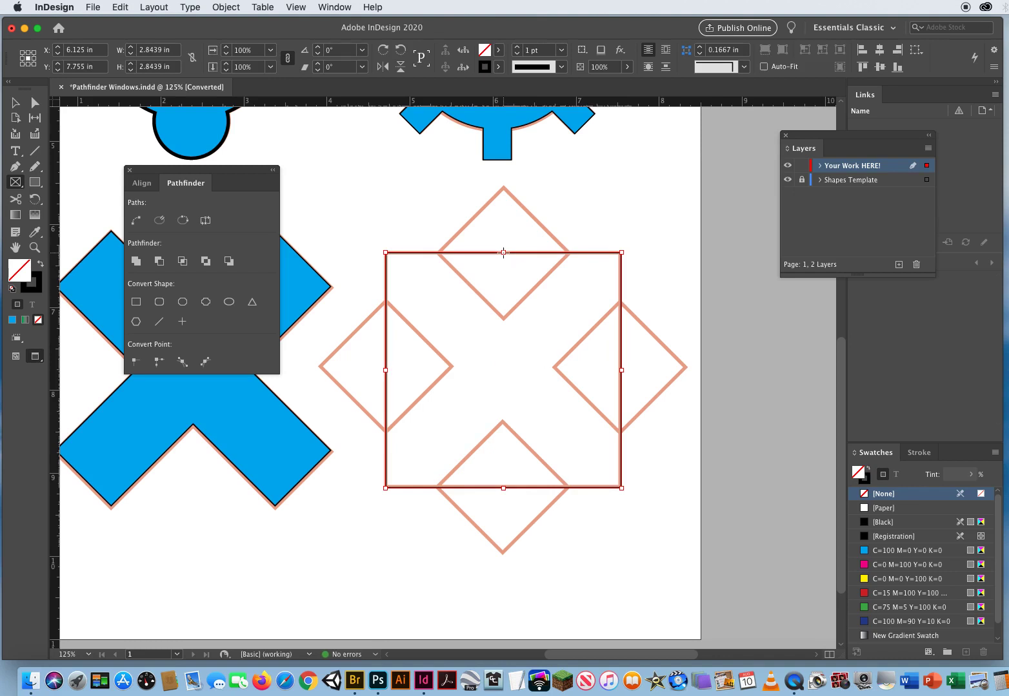
Draw a square frame about 1.23 in wide centred on the large square's upper edge, with the default 1 pt black stroke.
left_click_drag(504, 252, 554, 308)
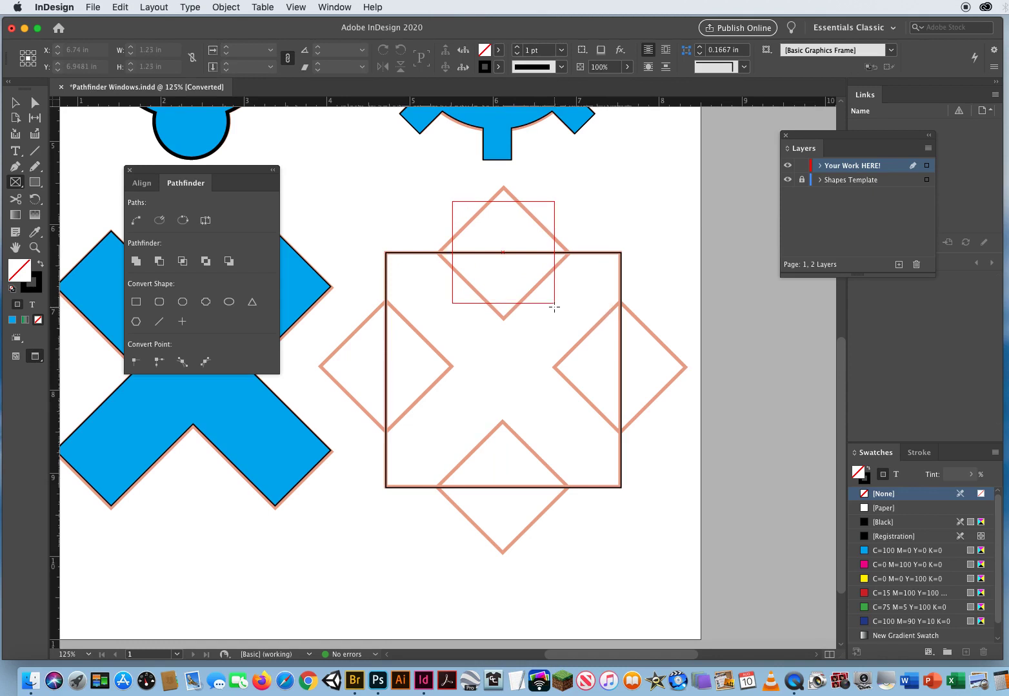
key("d")
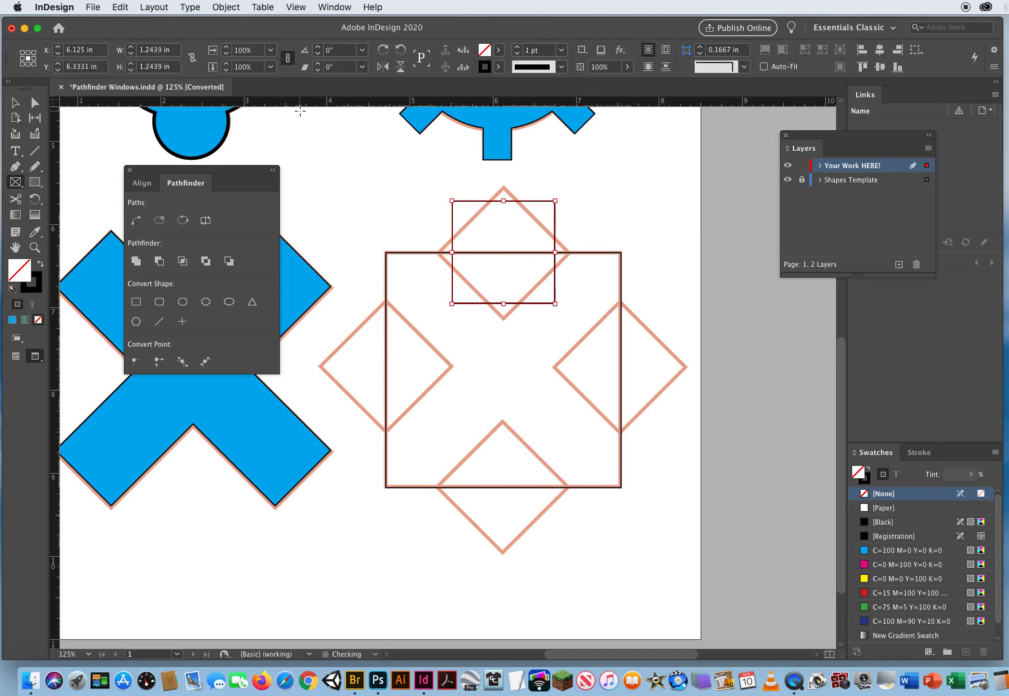
left_click(15, 103)
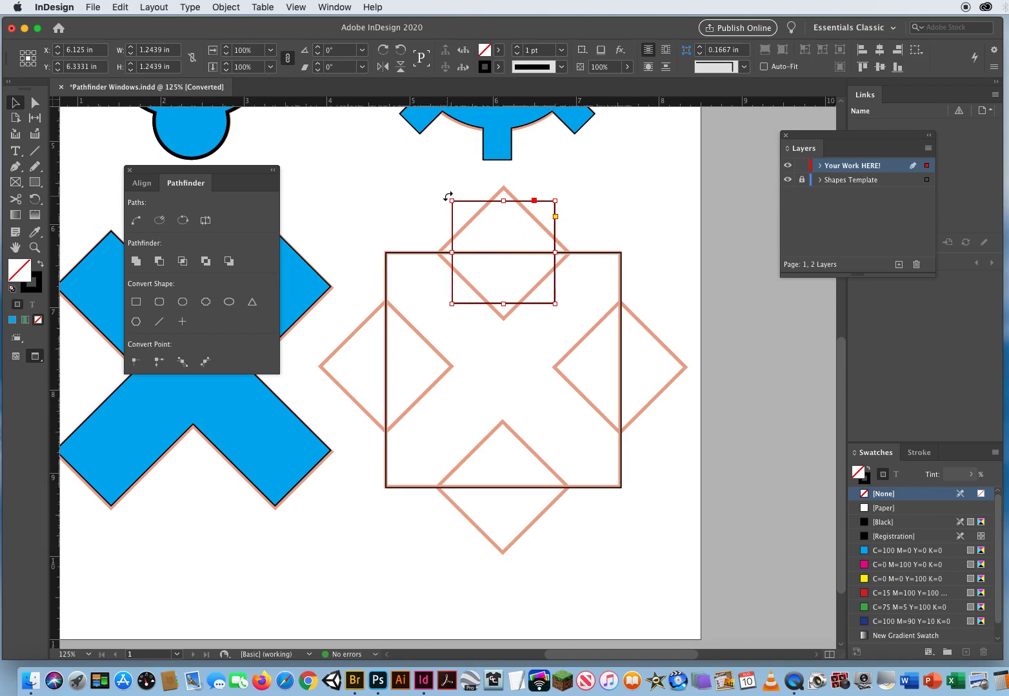
Rotate the small square to -45° and shrink it to about 1.11 in wide to match the template's upper diamond.
left_click_drag(448, 196, 498, 169)
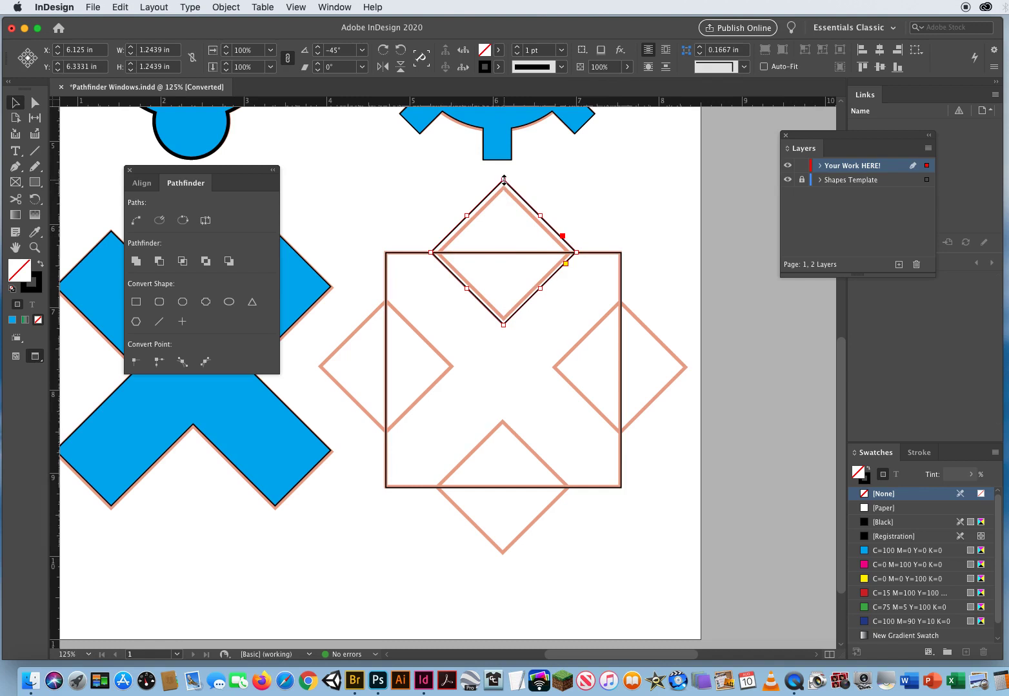
left_click_drag(504, 180, 509, 188)
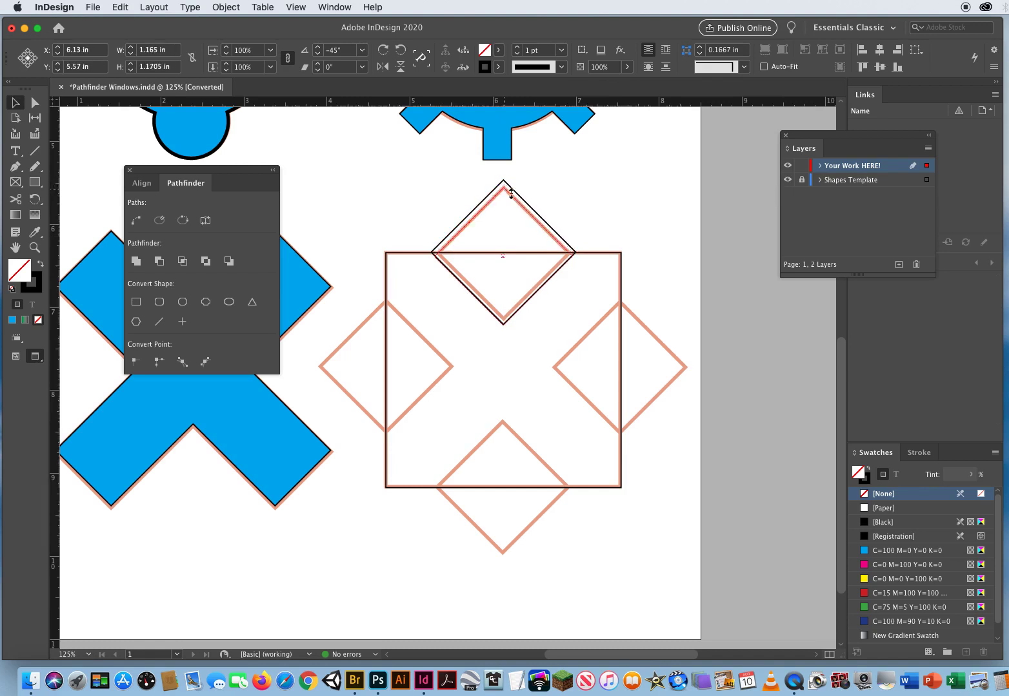
left_click_drag(503, 324, 504, 319)
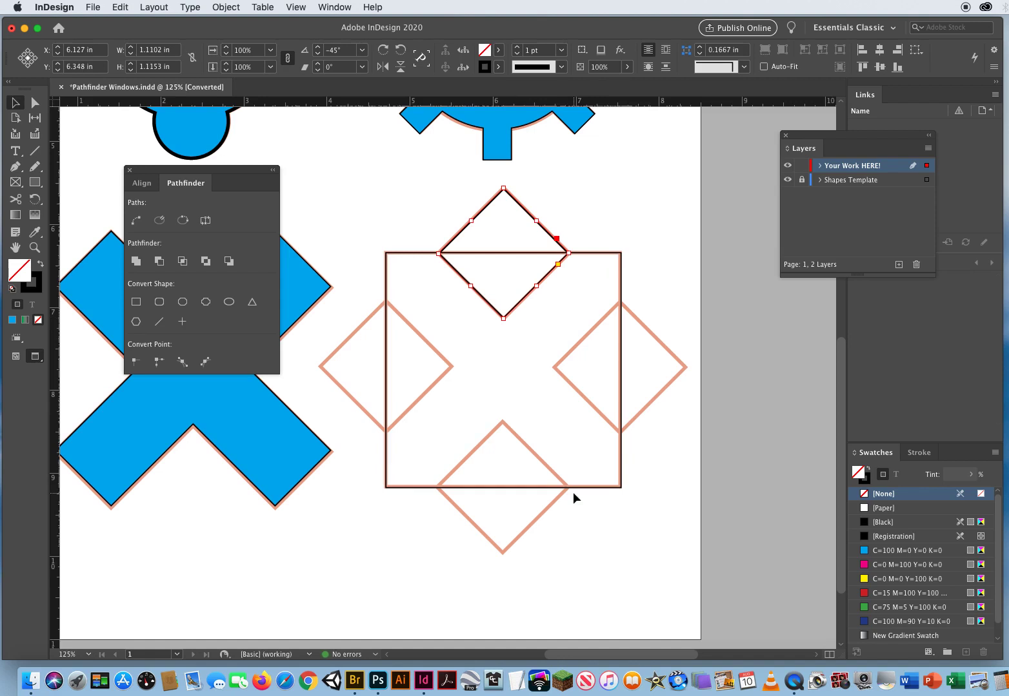
Duplicate the diamond onto the large square's lower edge, and add copies of both diamonds rotated 90° for its side edges.
left_click(14, 103)
left_click_drag(525, 212, 509, 443)
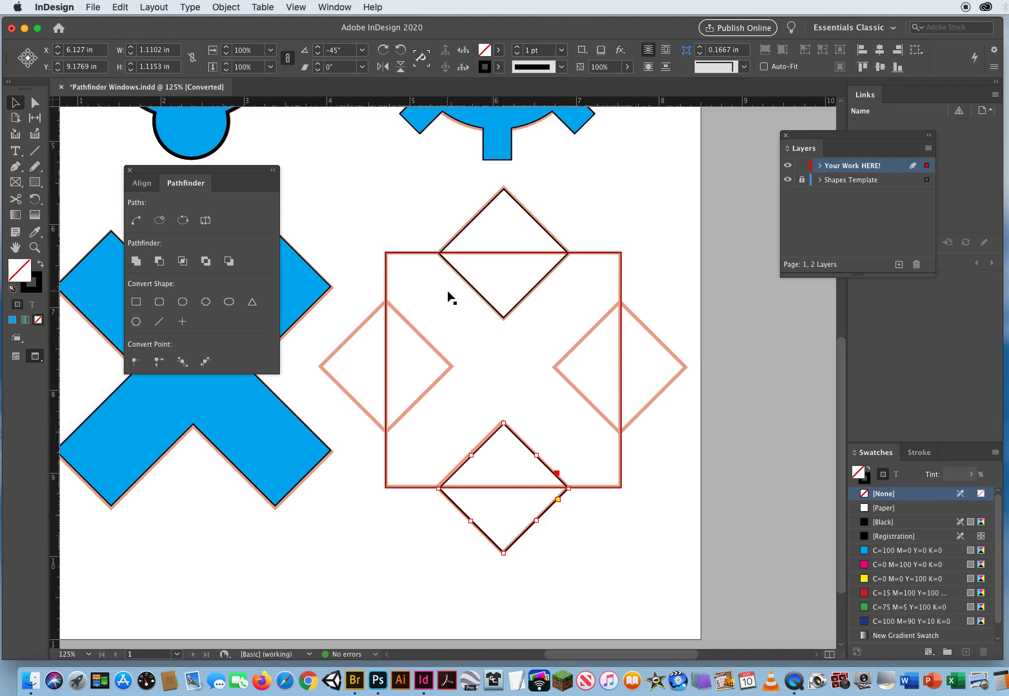
left_click(498, 253)
left_click(515, 215)
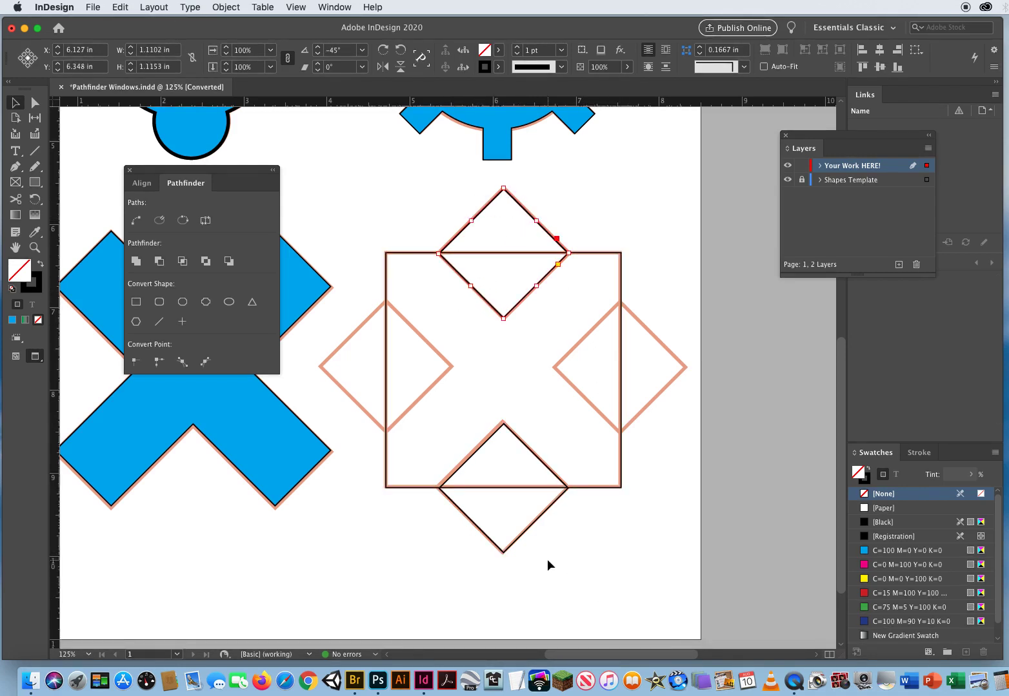
left_click_drag(547, 560, 441, 522)
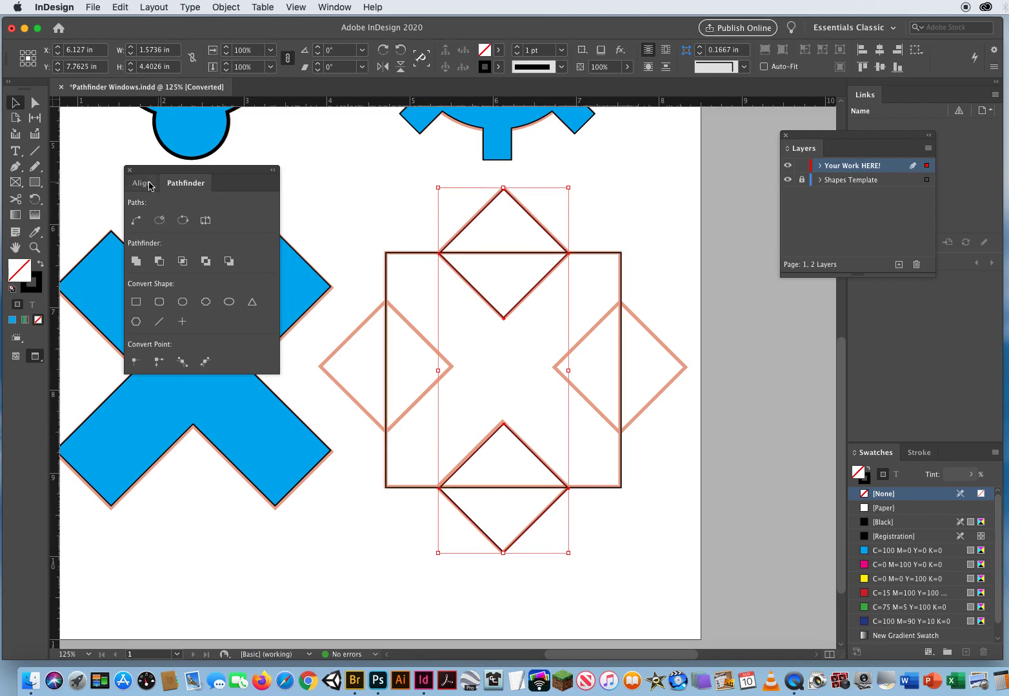
double_click(35, 201)
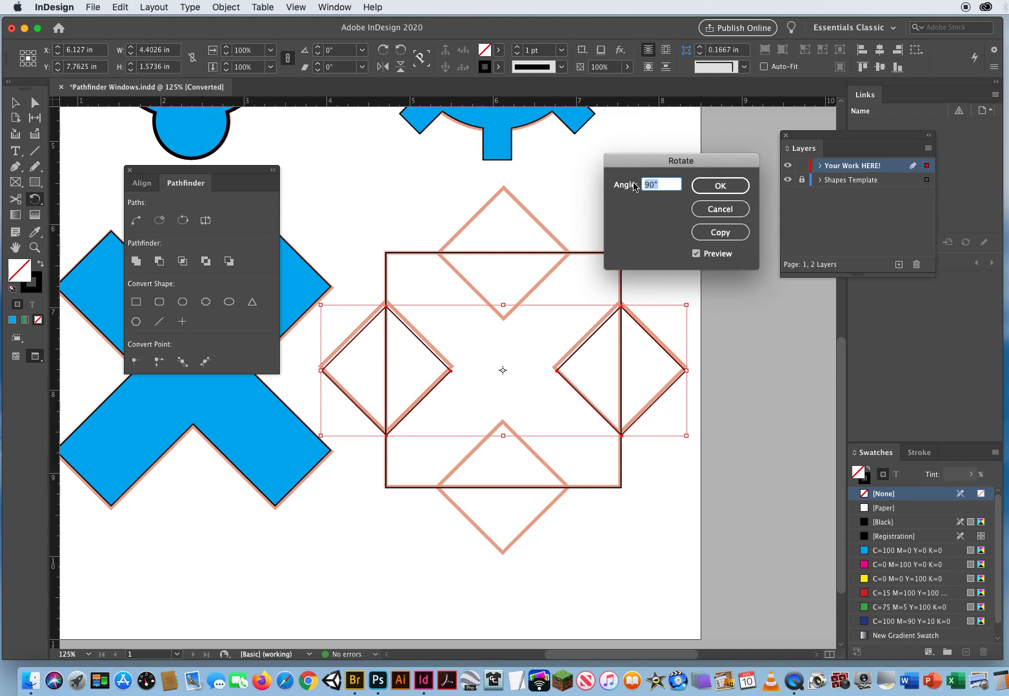
left_click(719, 232)
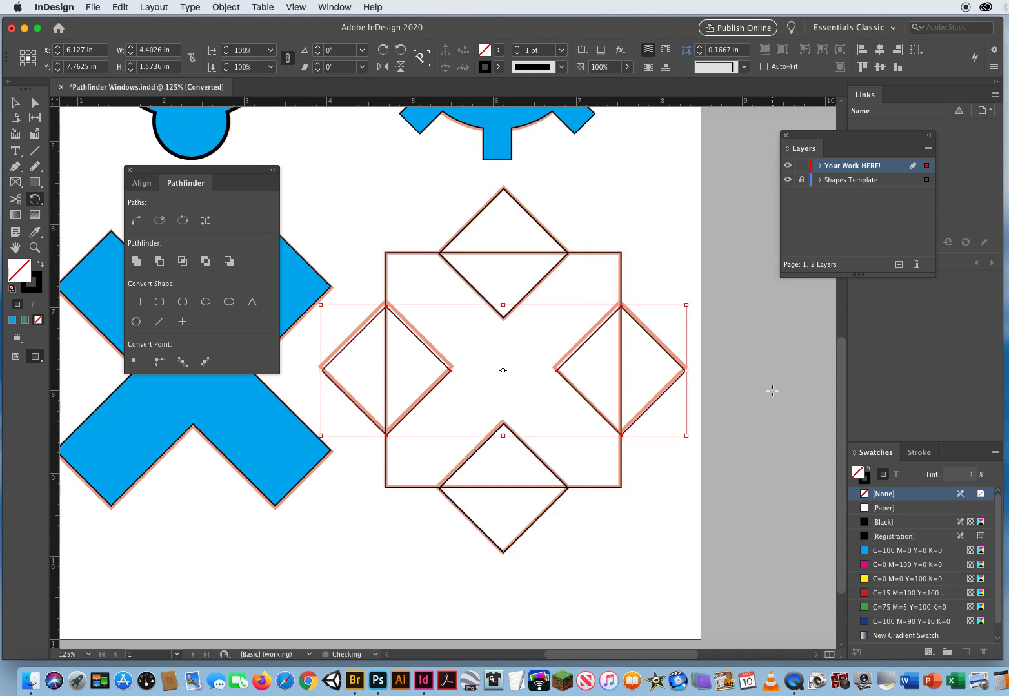
Nudge the pair of side diamonds up to Y 7.7708 in so they sit on the template diamonds.
key("Up")
key("Up")
key("Up")
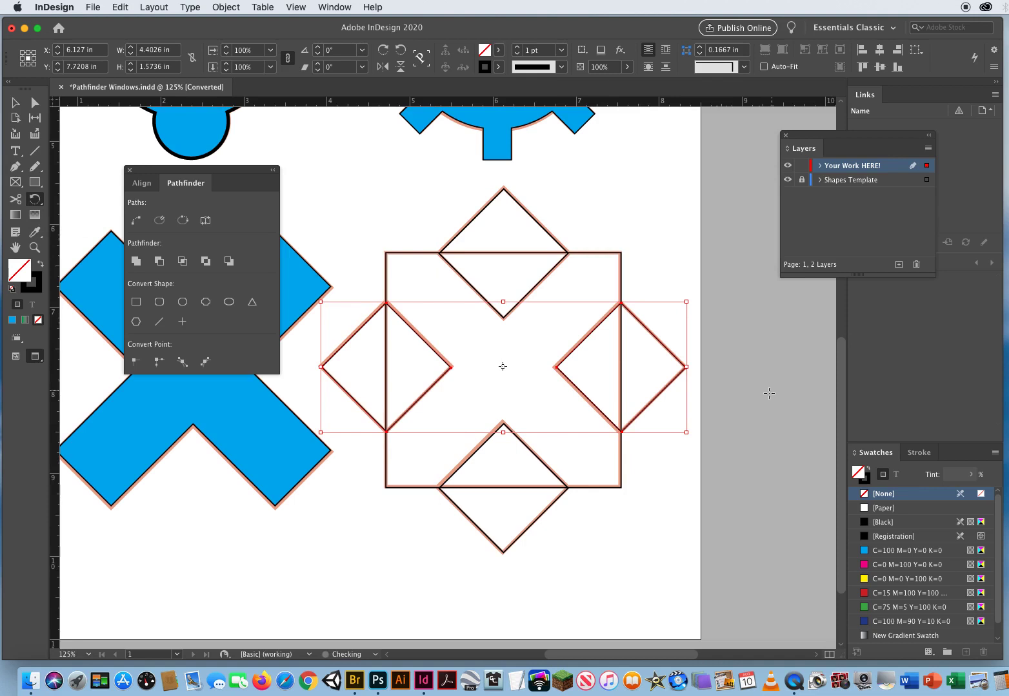
Fill the large square and its four diamonds with C=0 M=100 Y=0 K=0 and combine them with Pathfinder Exclude Overlap.
left_click(15, 102)
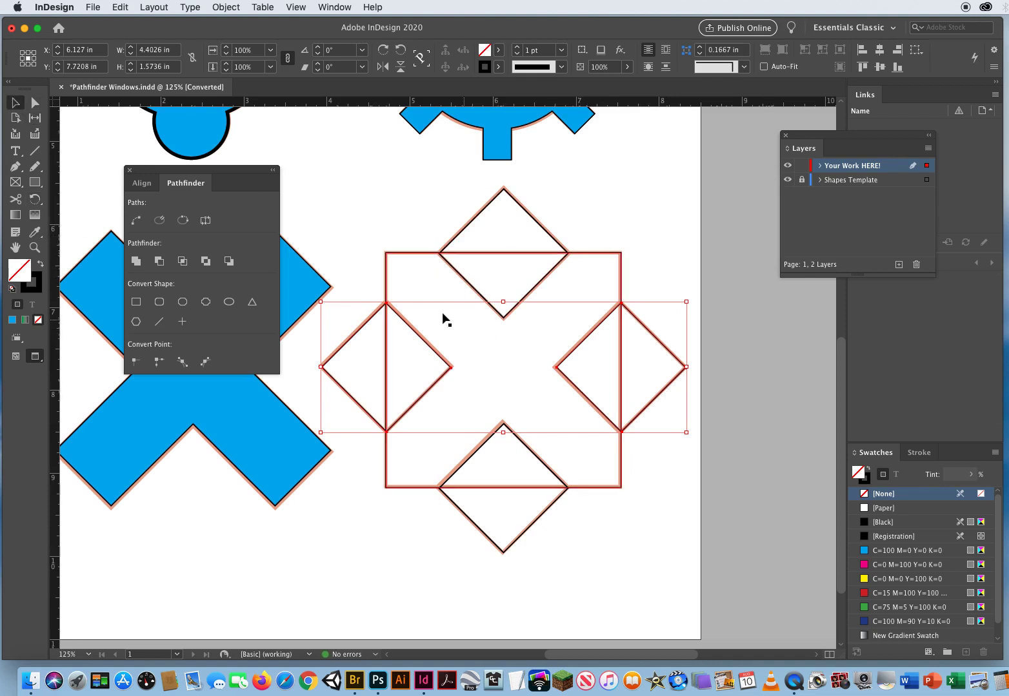
left_click_drag(373, 227, 668, 528)
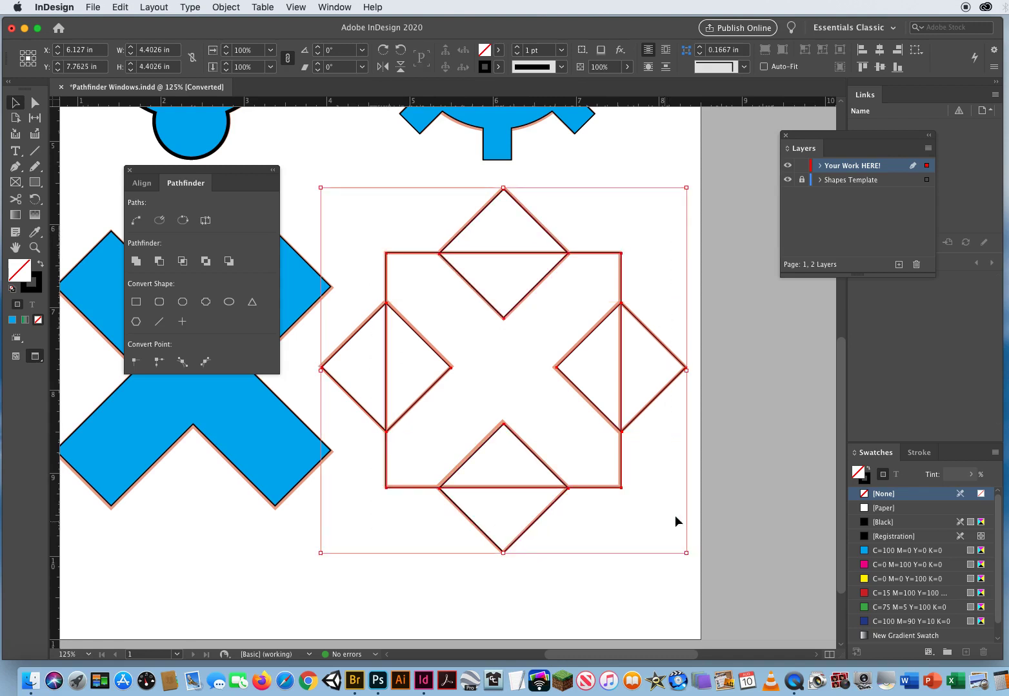
left_click(891, 565)
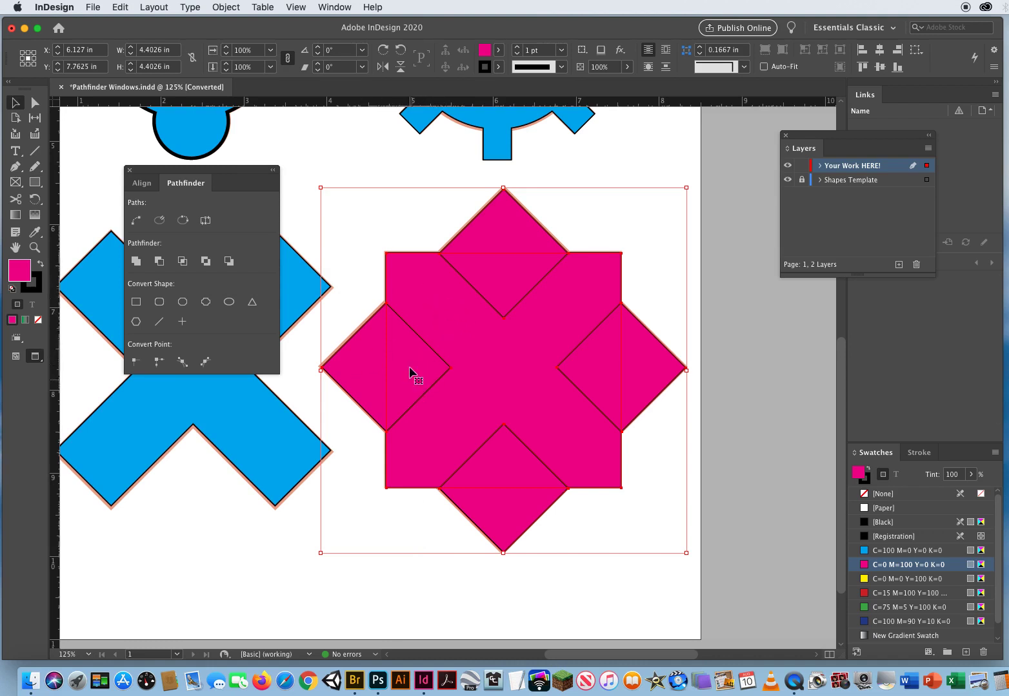
left_click(206, 262)
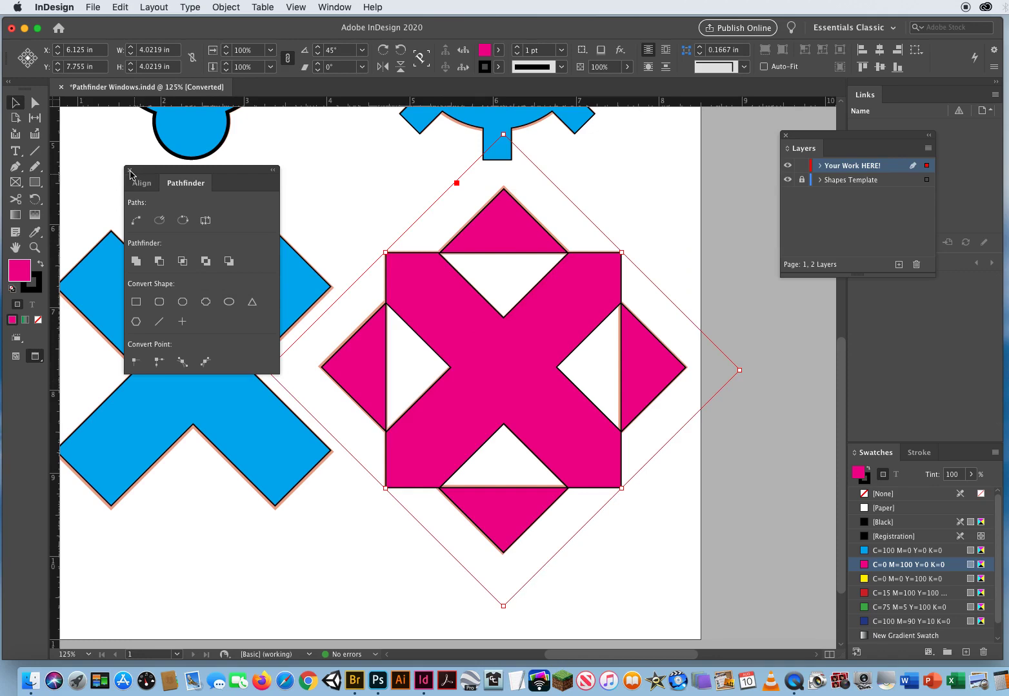
Deselect the combined frame and hide the Shapes Template layer.
scroll(303, 339, "up", 5)
scroll(303, 339, "left", 3)
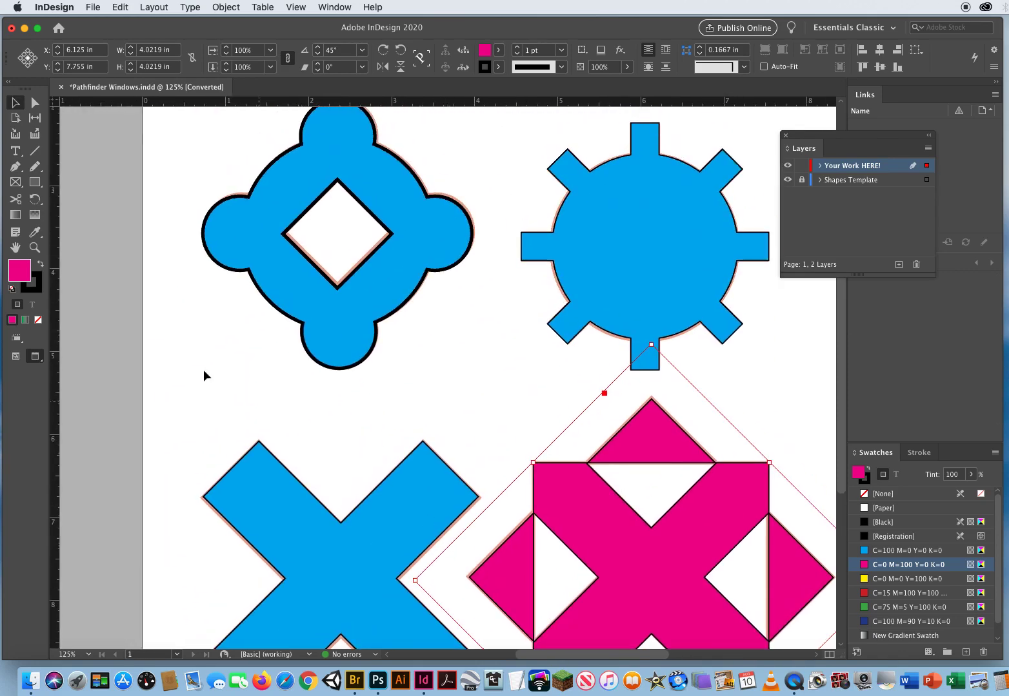
left_click(127, 294)
left_click(33, 249)
left_click(449, 369, "alt")
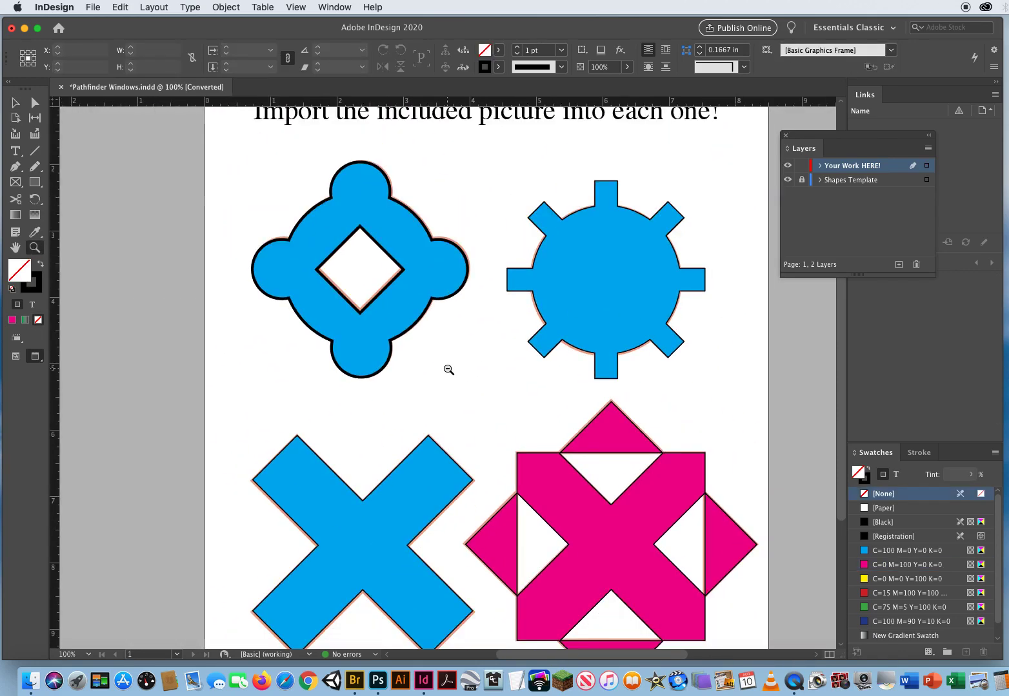
left_click(448, 369, "alt")
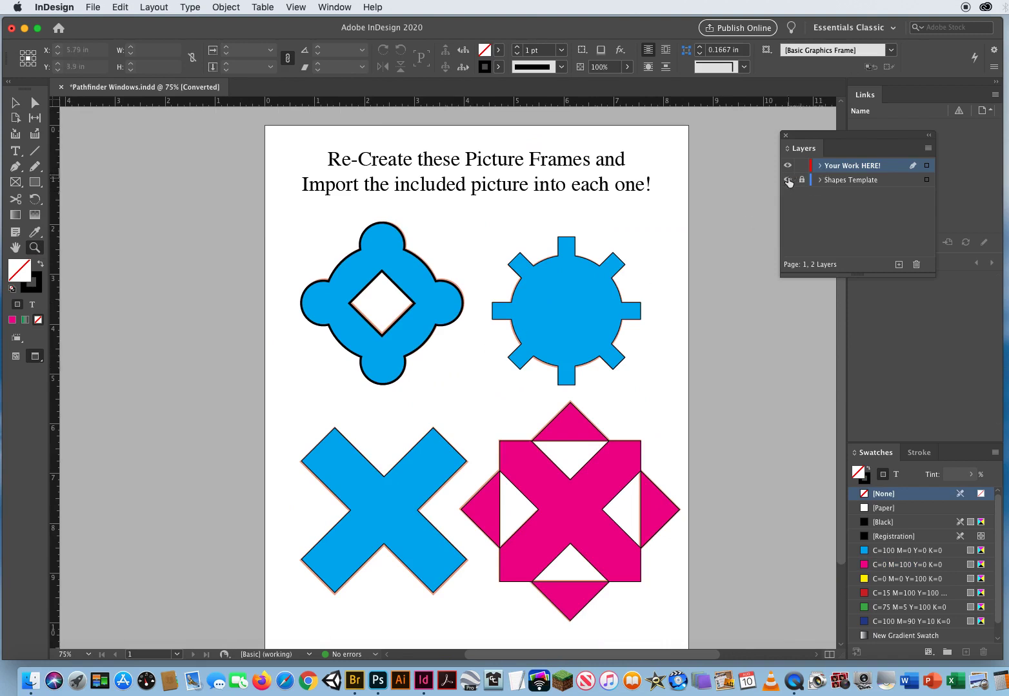
left_click(788, 180)
Remove the fill from all four frames, set their stroke weight to 1 pt, and deselect them.
left_click(15, 102)
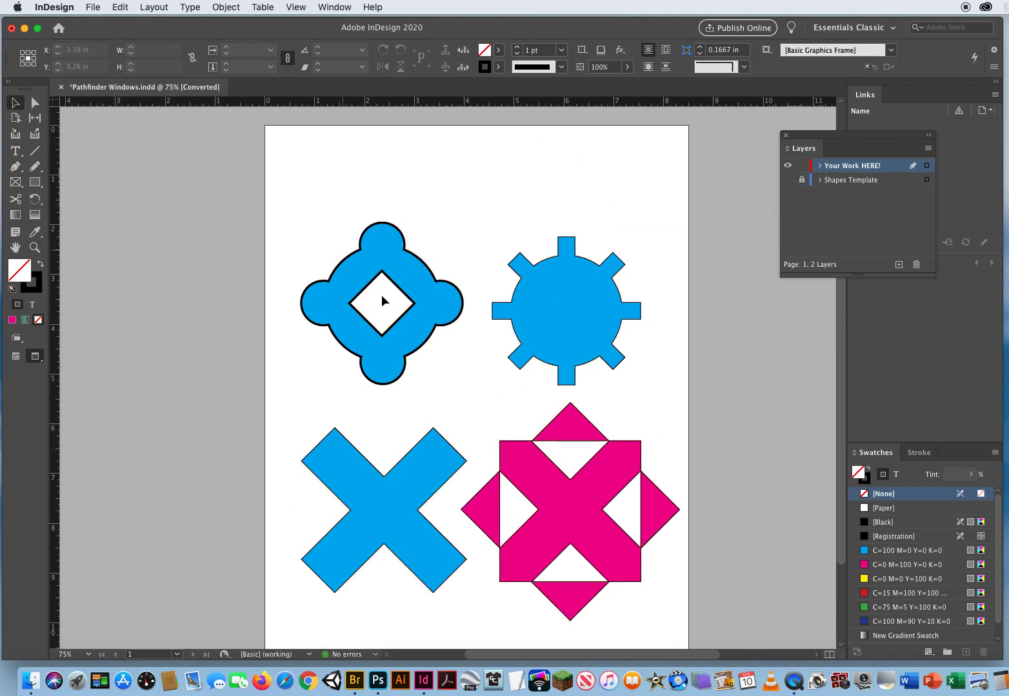
left_click_drag(296, 222, 654, 598)
key("slash")
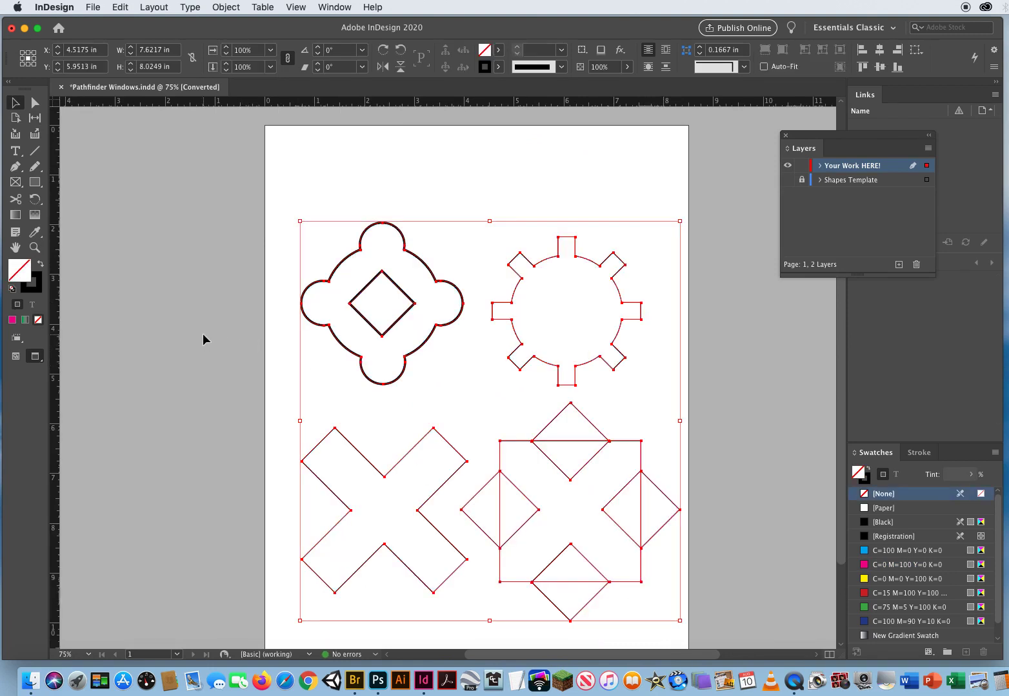
left_click(561, 49)
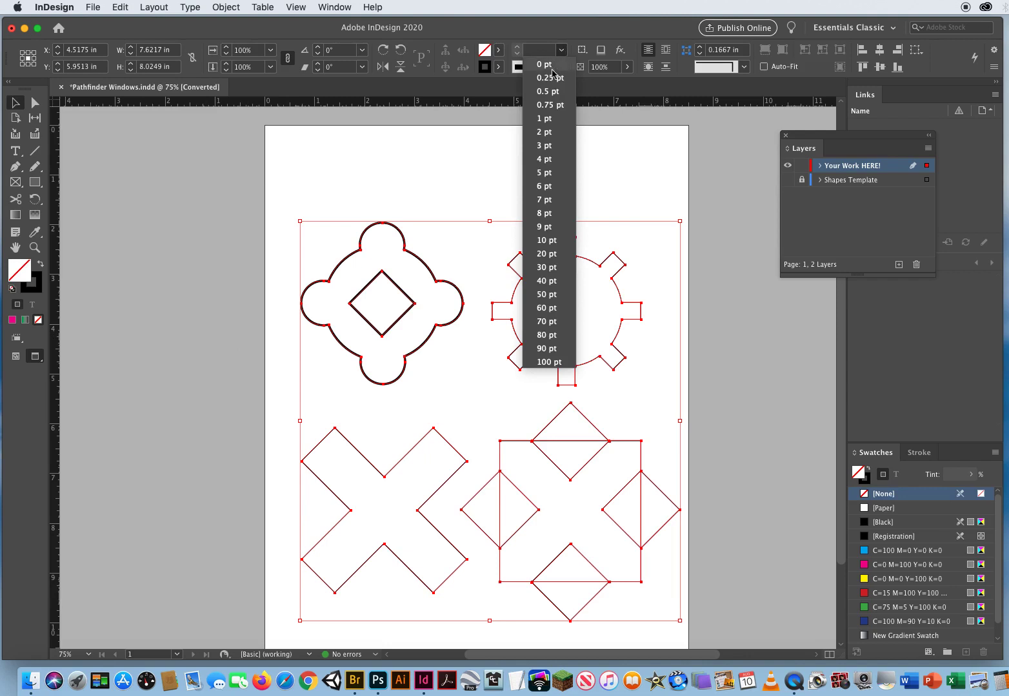
left_click(543, 119)
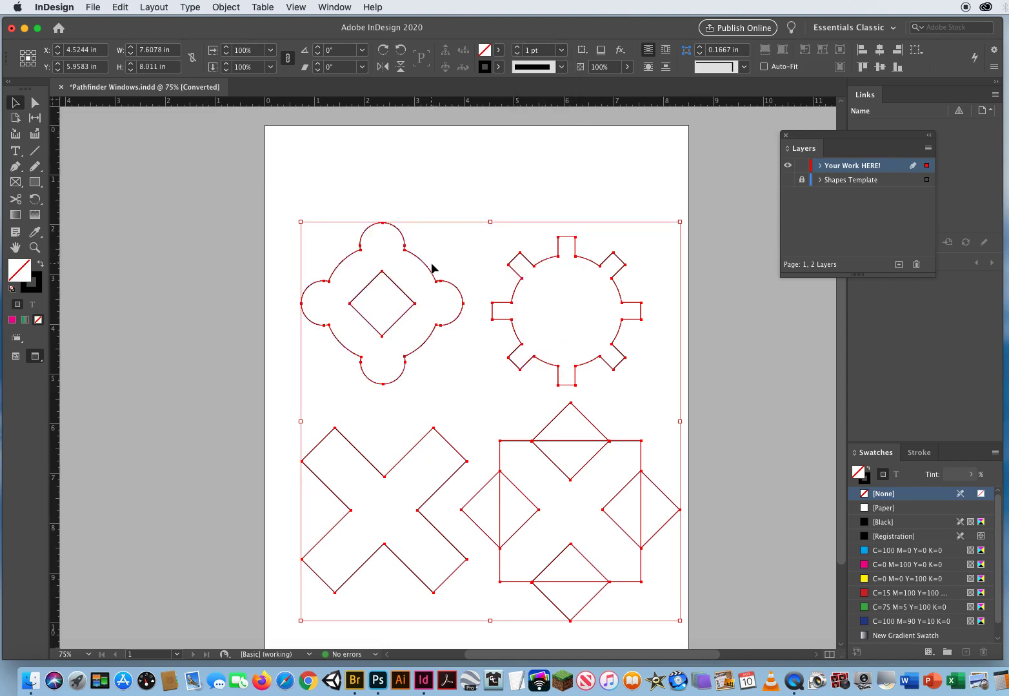
left_click(418, 221)
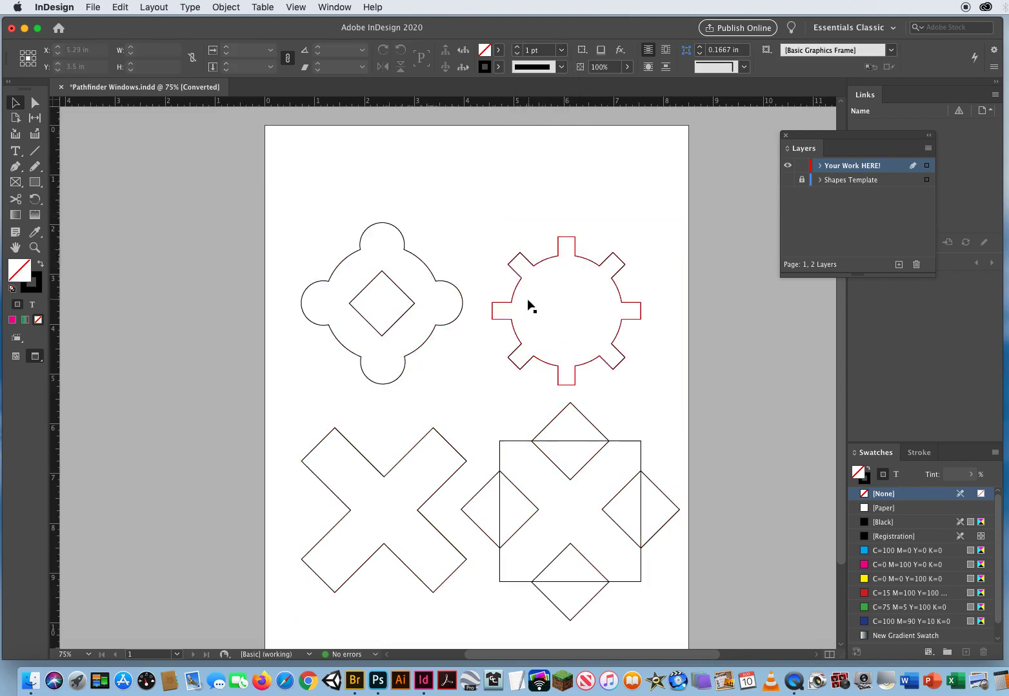
Set the content type of all four frames to Graphic, show the page in Normal screen mode, and deselect the frames.
scroll(503, 284, "down", 3)
scroll(503, 285, "right", 3)
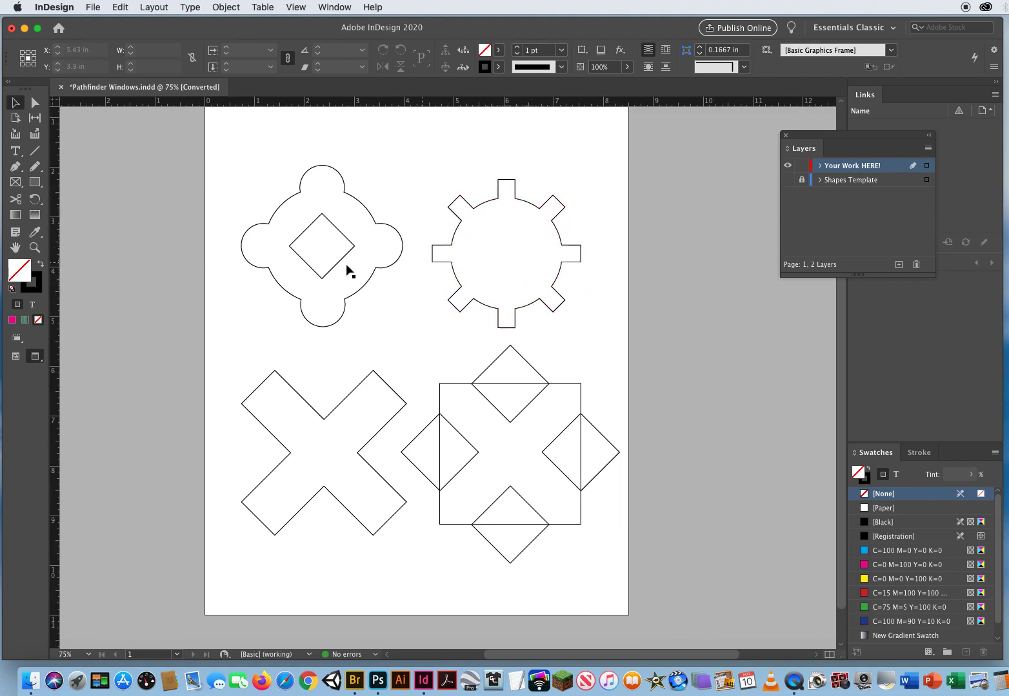
left_click_drag(211, 153, 629, 545)
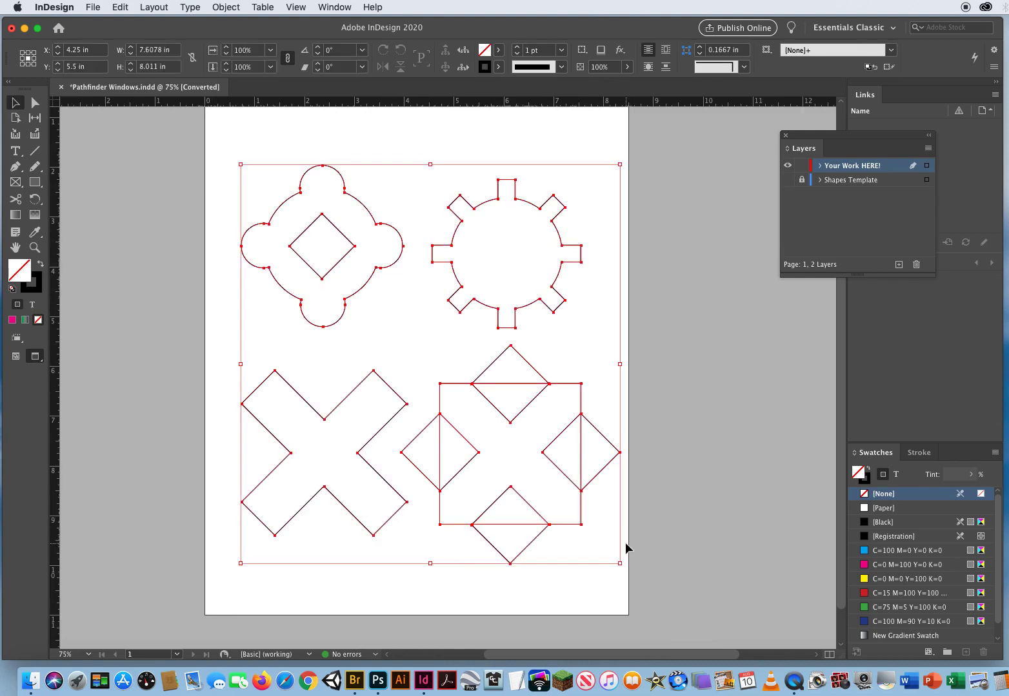
left_click(225, 7)
mouse_move(245, 247)
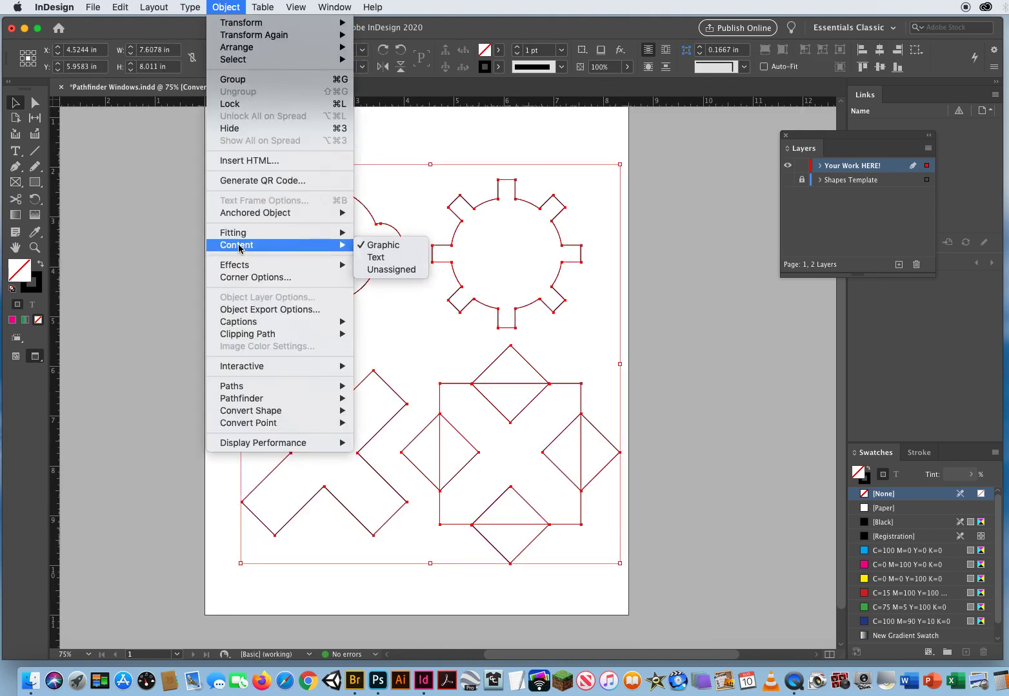
left_click(390, 249)
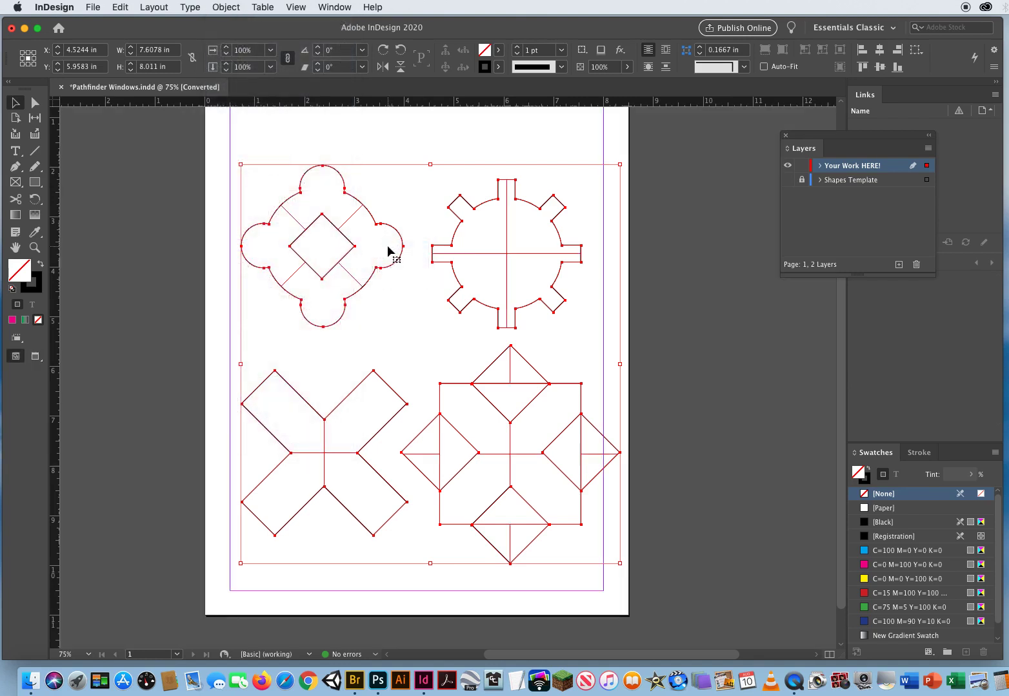
left_click(166, 260)
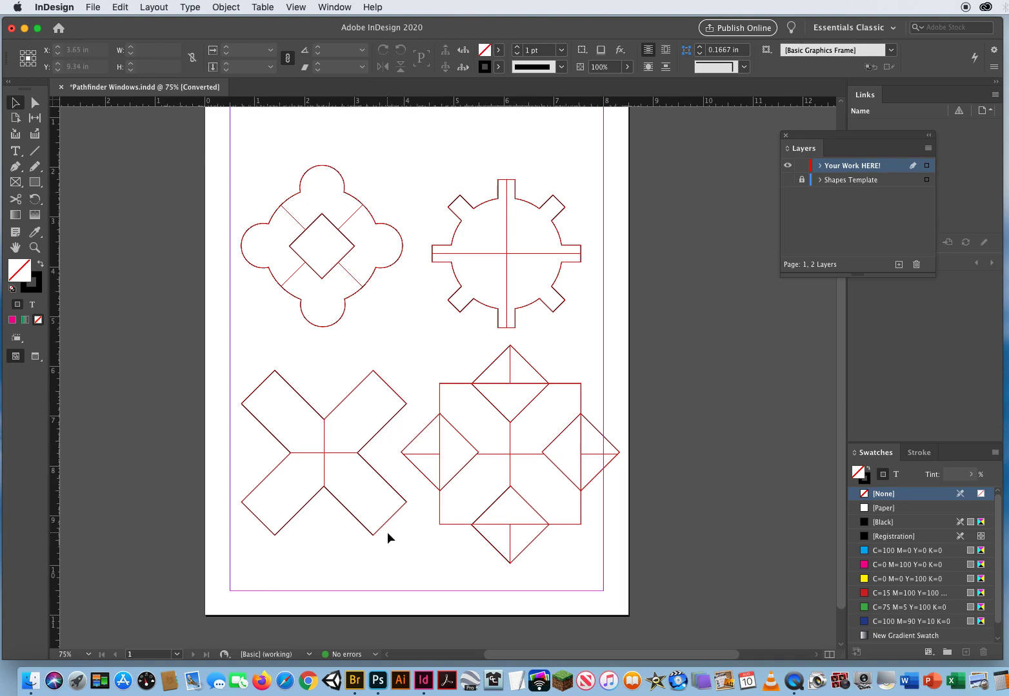
Place PlacePic1.psd from the 2 Pathfinder Demo folder into the gear-shaped frame.
left_click(488, 247)
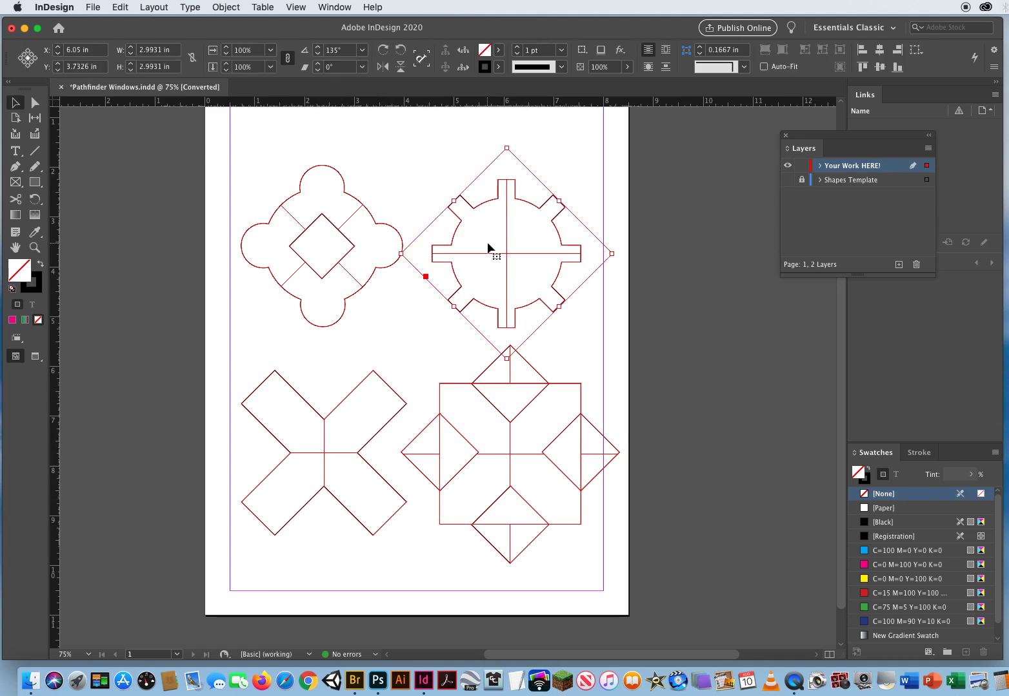
key("super+d")
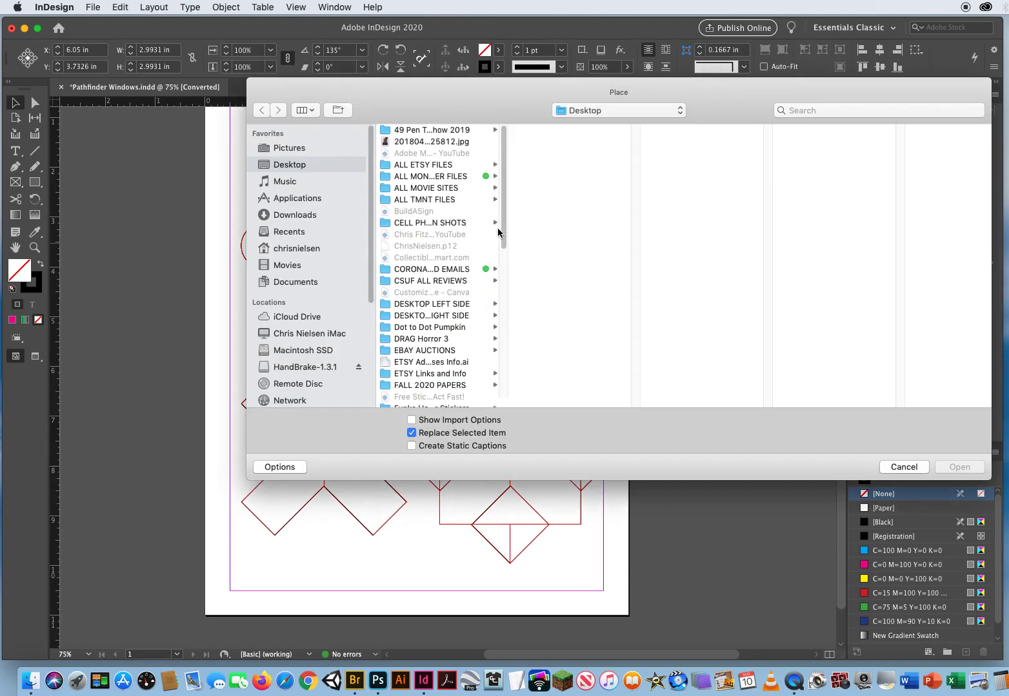
left_click_drag(506, 196, 510, 259)
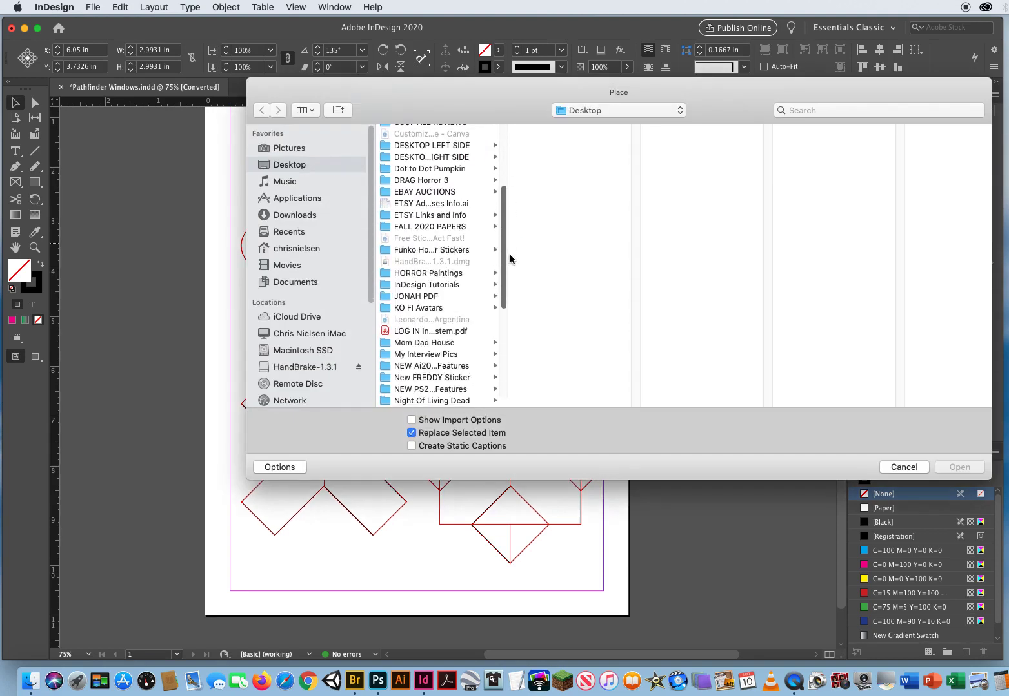
left_click(424, 284)
left_click(566, 223)
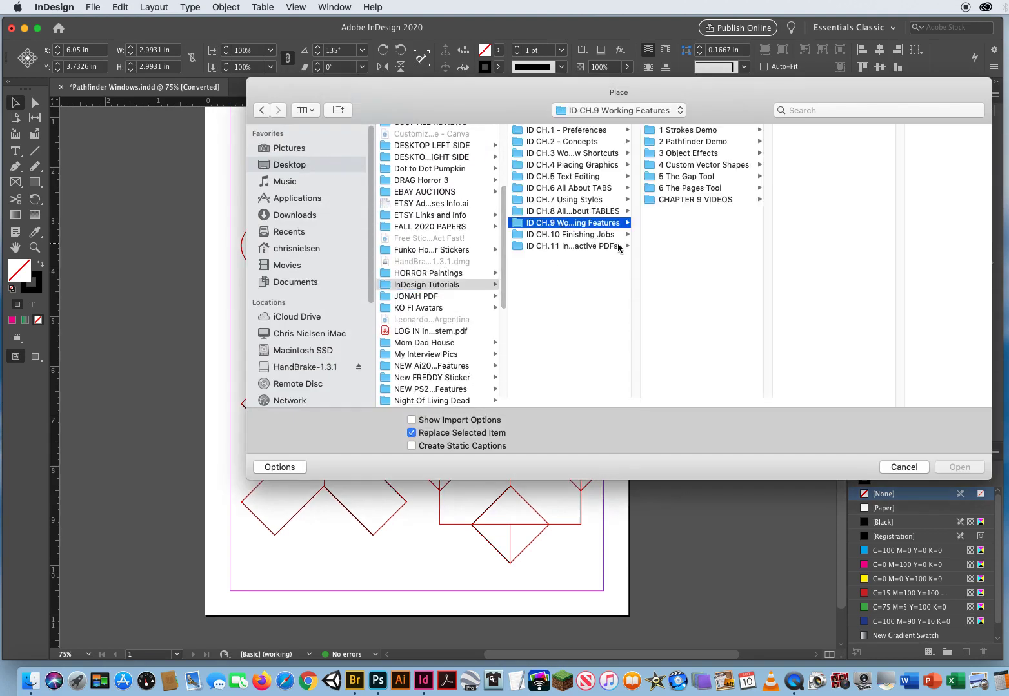
left_click(677, 143)
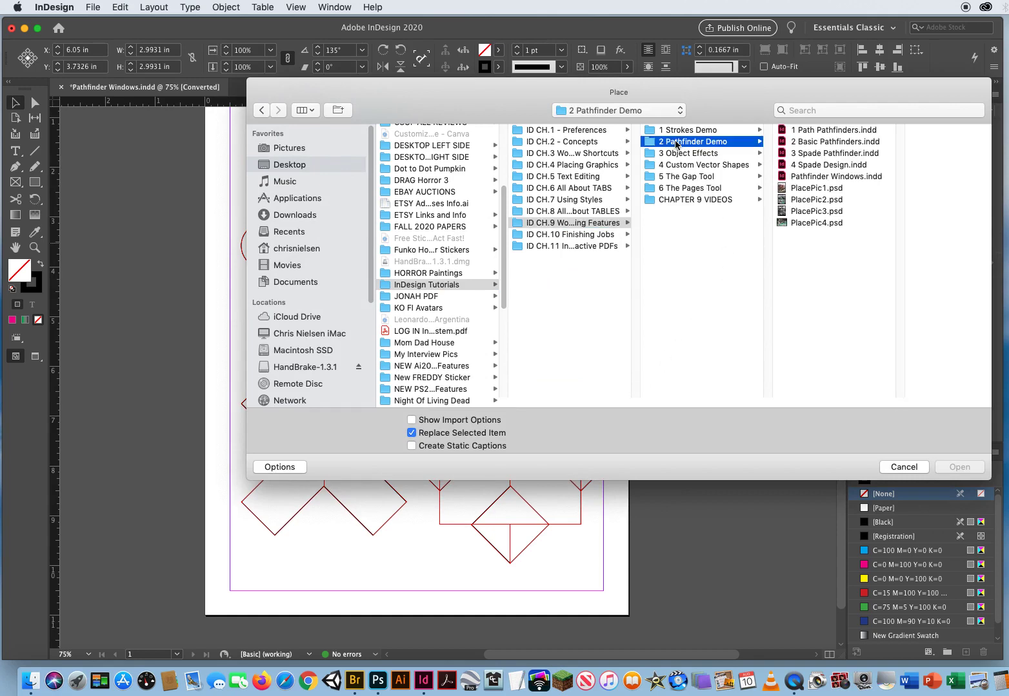
left_click(820, 190)
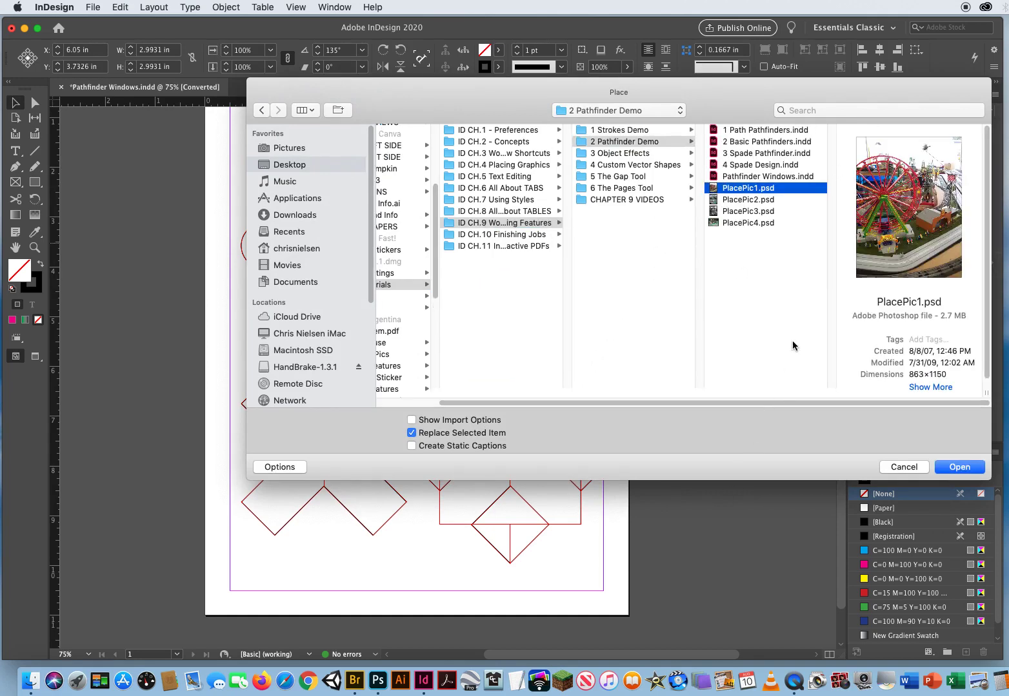
left_click(954, 466)
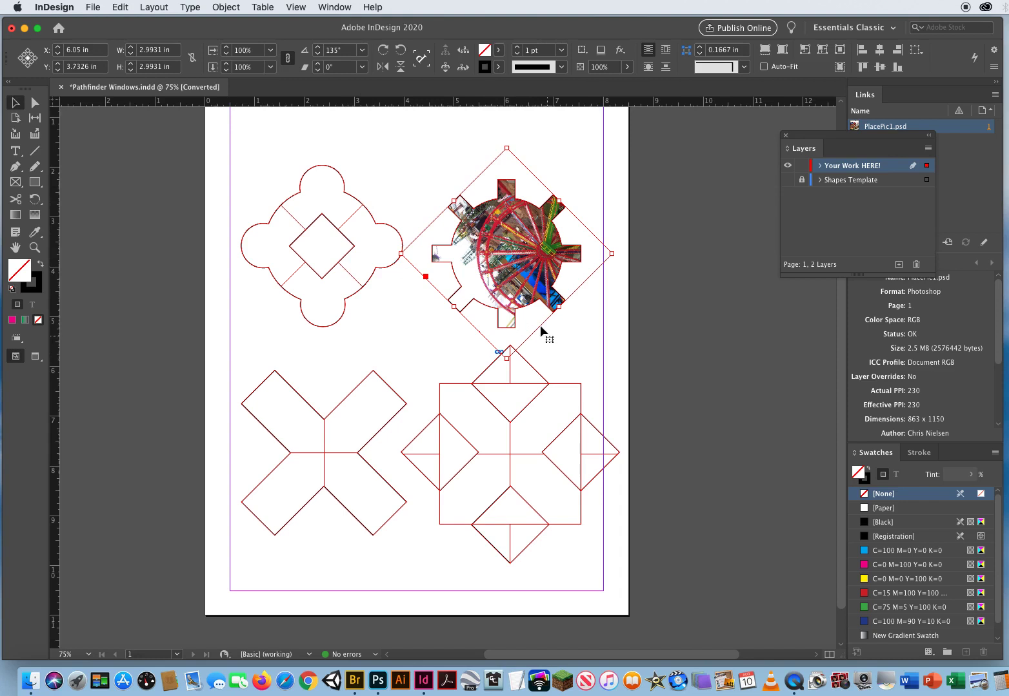
Select the picture inside the gear-shaped frame, lower its rotation angle to 98°, and rotate it 90° counterclockwise twice.
left_click(505, 253)
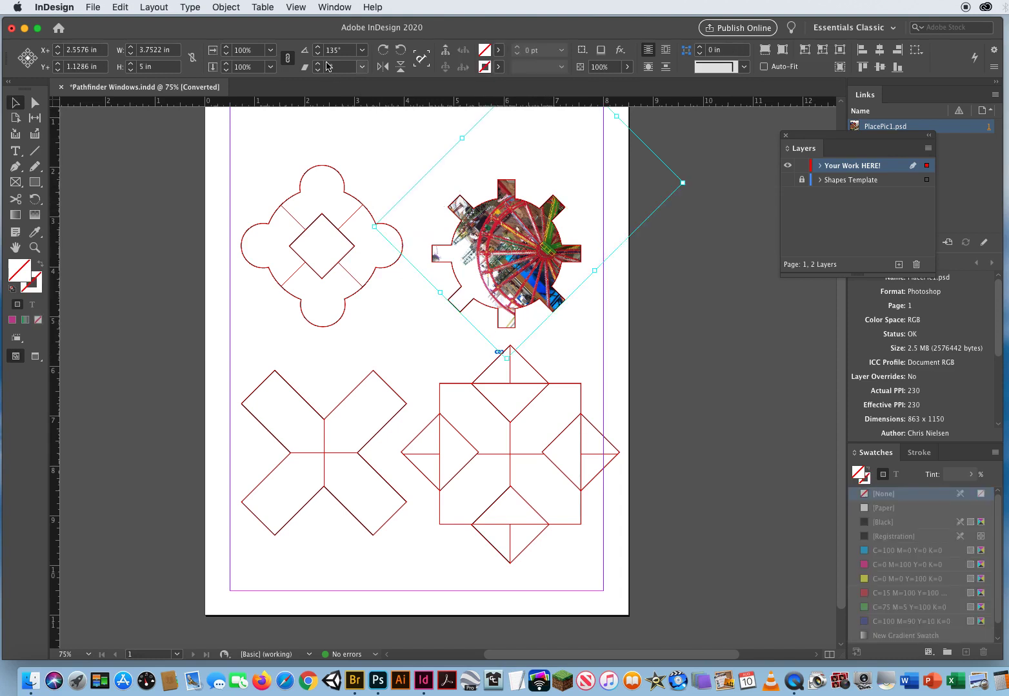
left_click(343, 48)
double_click(343, 49)
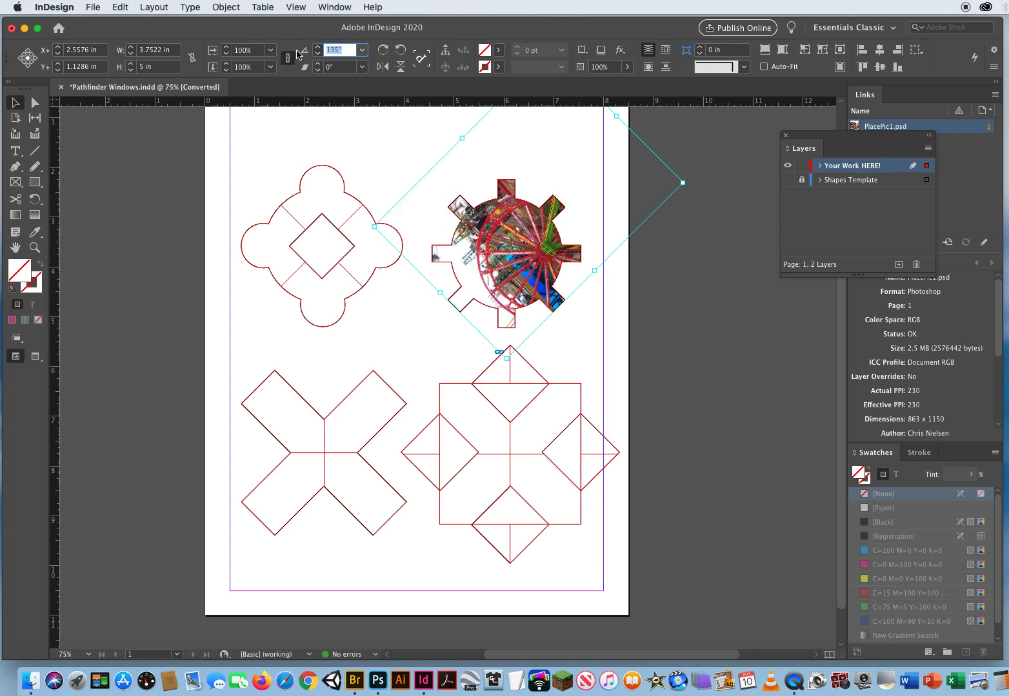
type("128")
left_click(317, 55)
left_click(317, 54)
left_click(316, 55)
left_click(317, 55)
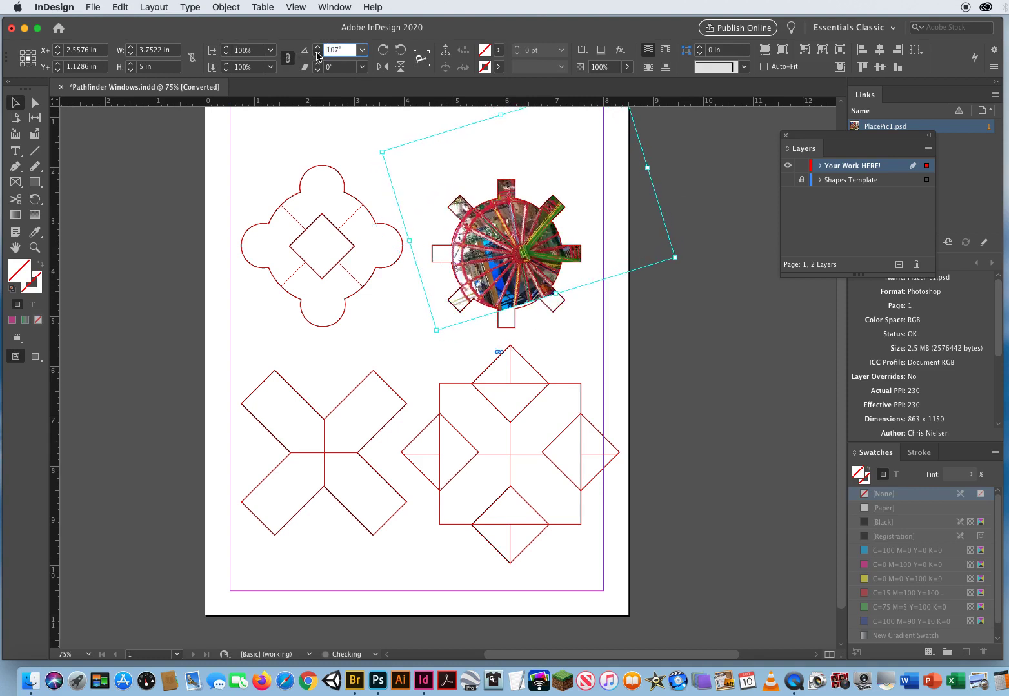
left_click(317, 55)
left_click(317, 55)
left_click(316, 55)
left_click(317, 55)
left_click(317, 55)
left_click(316, 55)
left_click(317, 55)
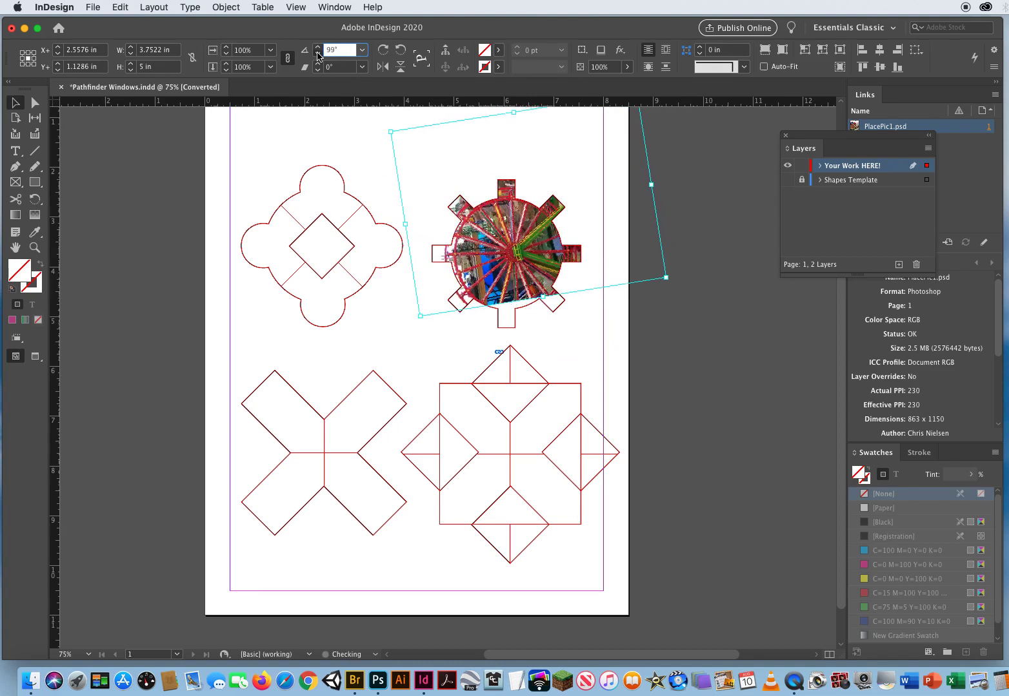
left_click(316, 55)
left_click(316, 54)
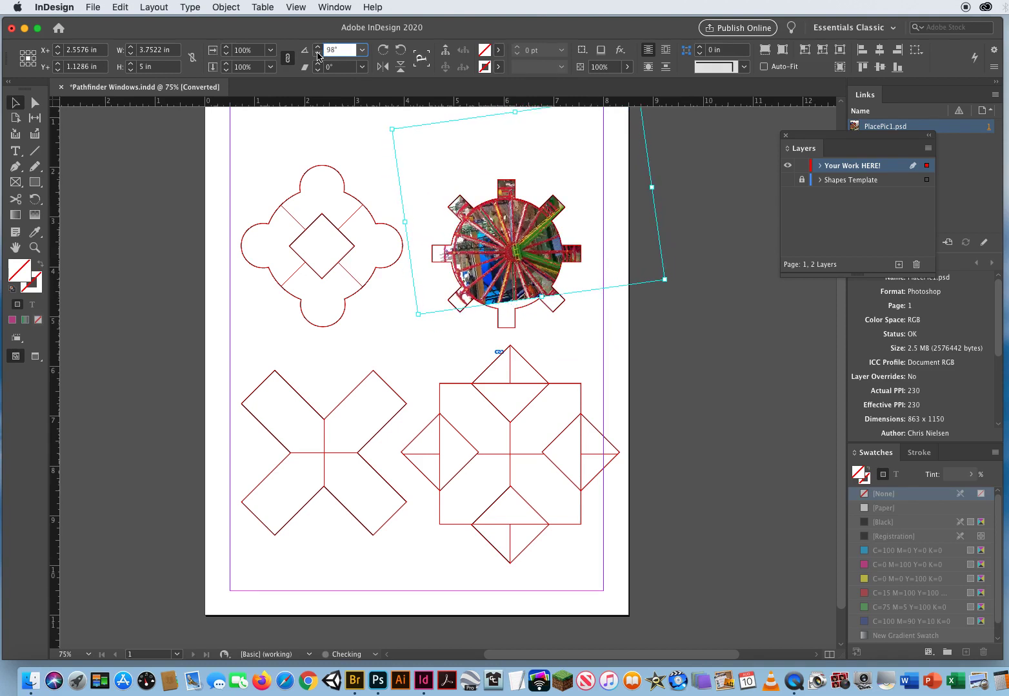
left_click(400, 54)
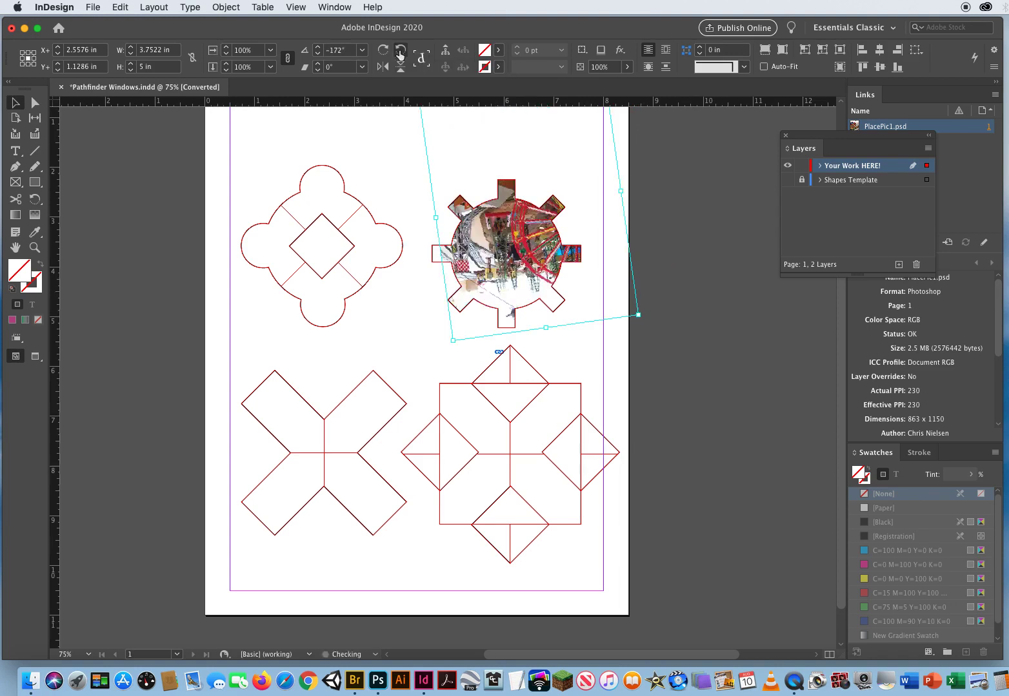
left_click(399, 54)
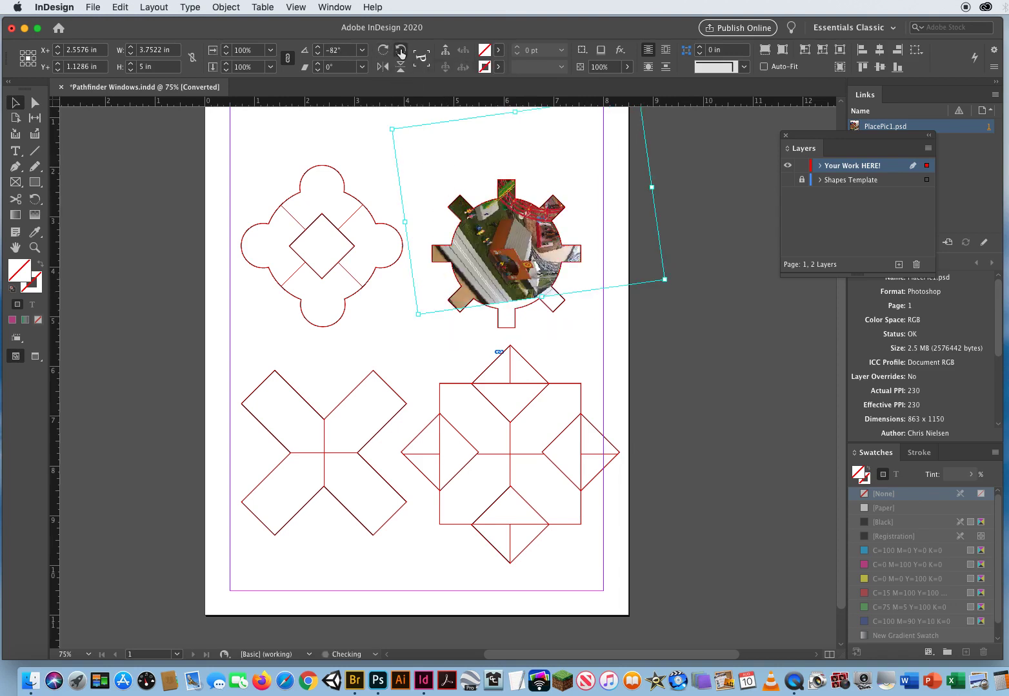
Set the gear picture's rotation angle to 0°, reposition it so the Ferris wheel fills the frame, and deselect it.
left_click(316, 54)
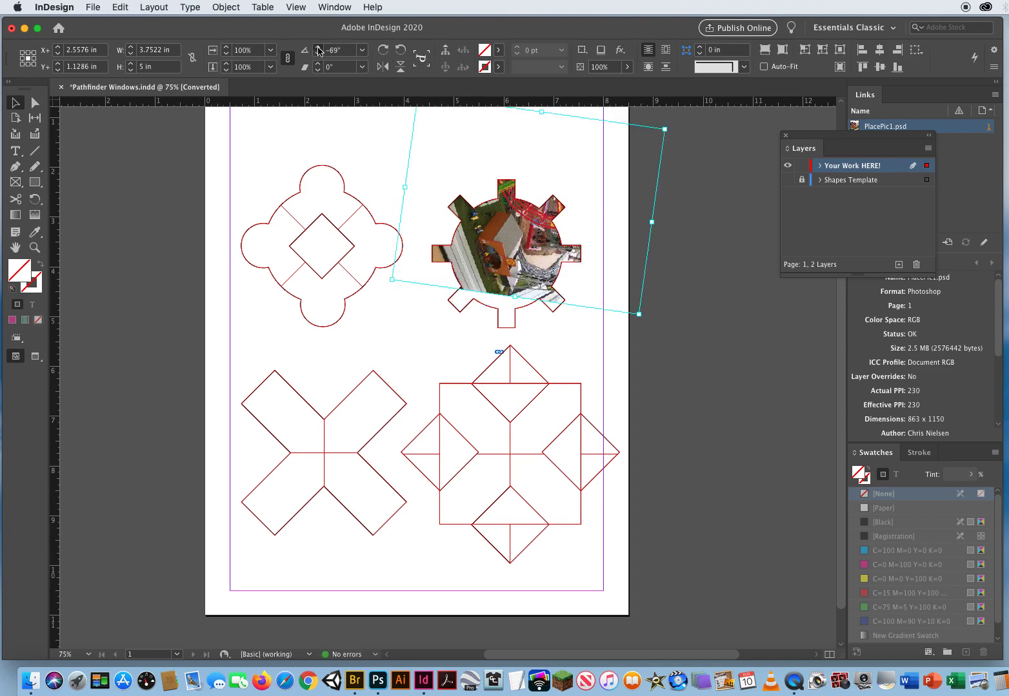
left_click(317, 48)
left_click(317, 48)
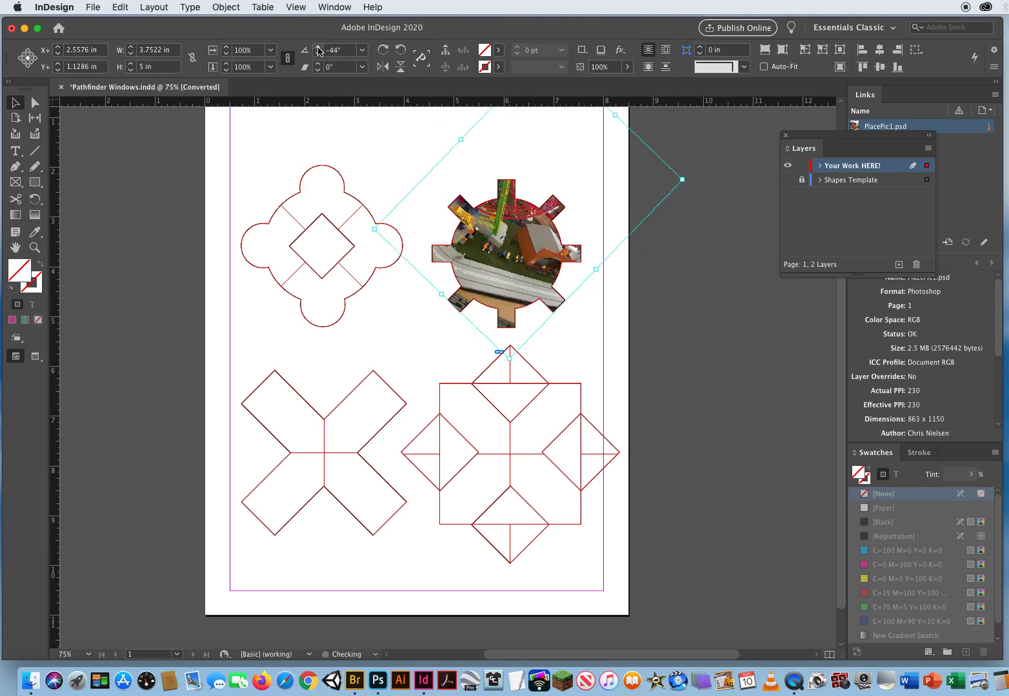
left_click(318, 48)
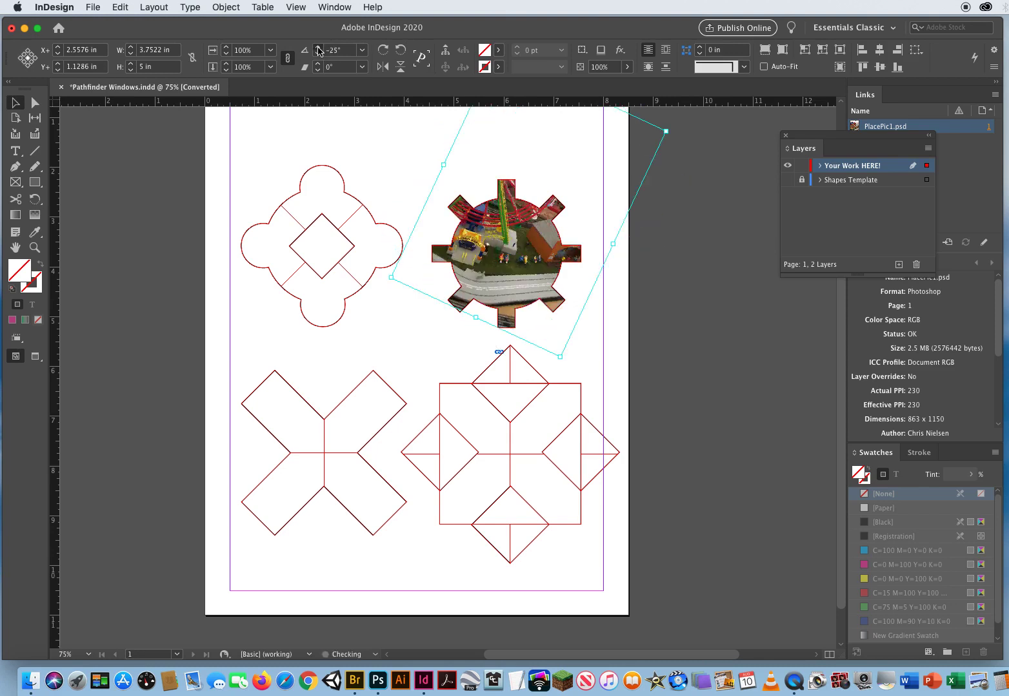
left_click(317, 48)
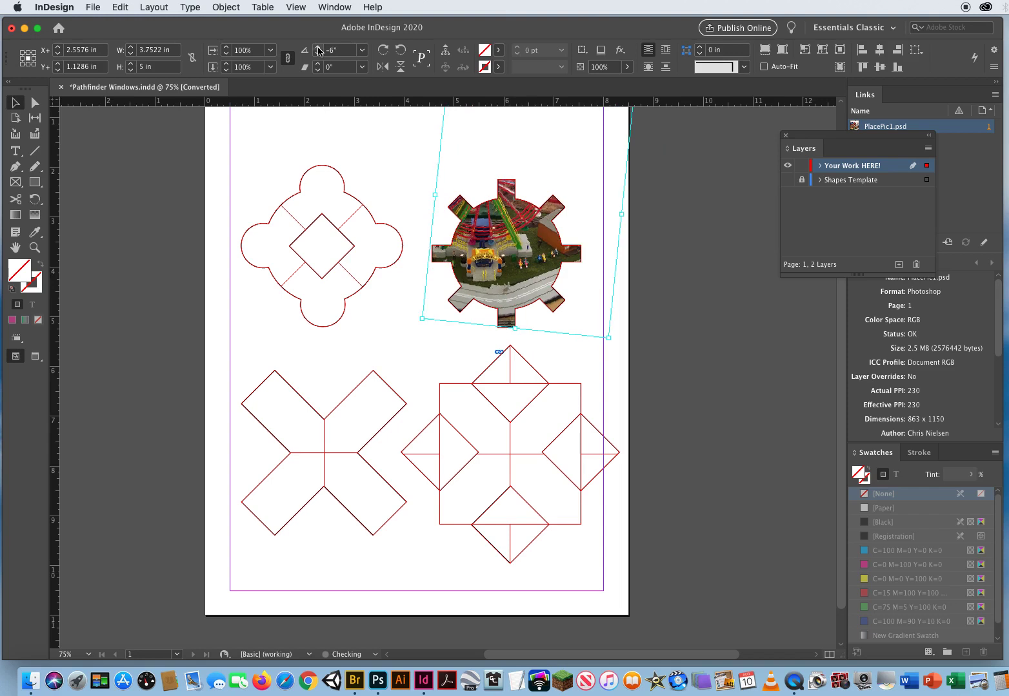
left_click(317, 47)
left_click(318, 48)
left_click(317, 47)
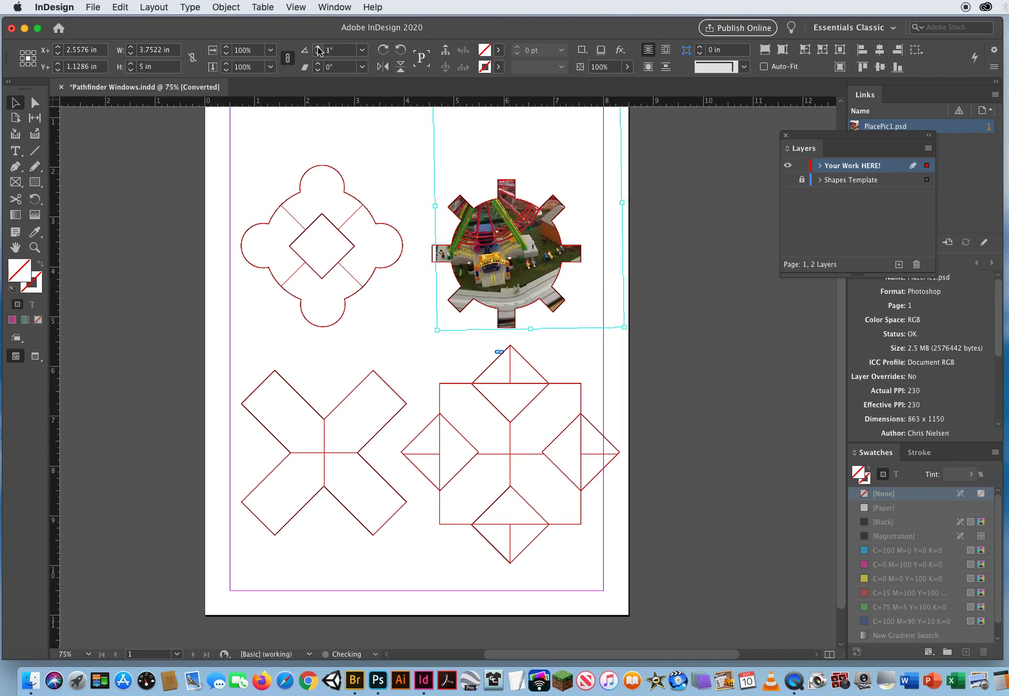
left_click(318, 48)
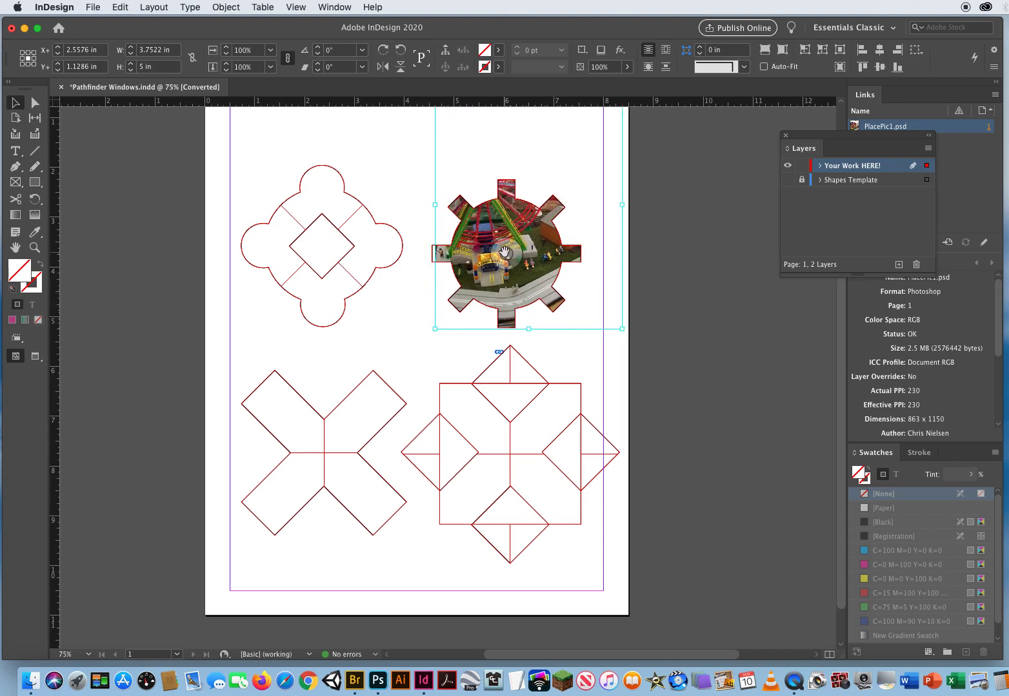
left_click_drag(505, 253, 500, 327)
left_click(681, 285)
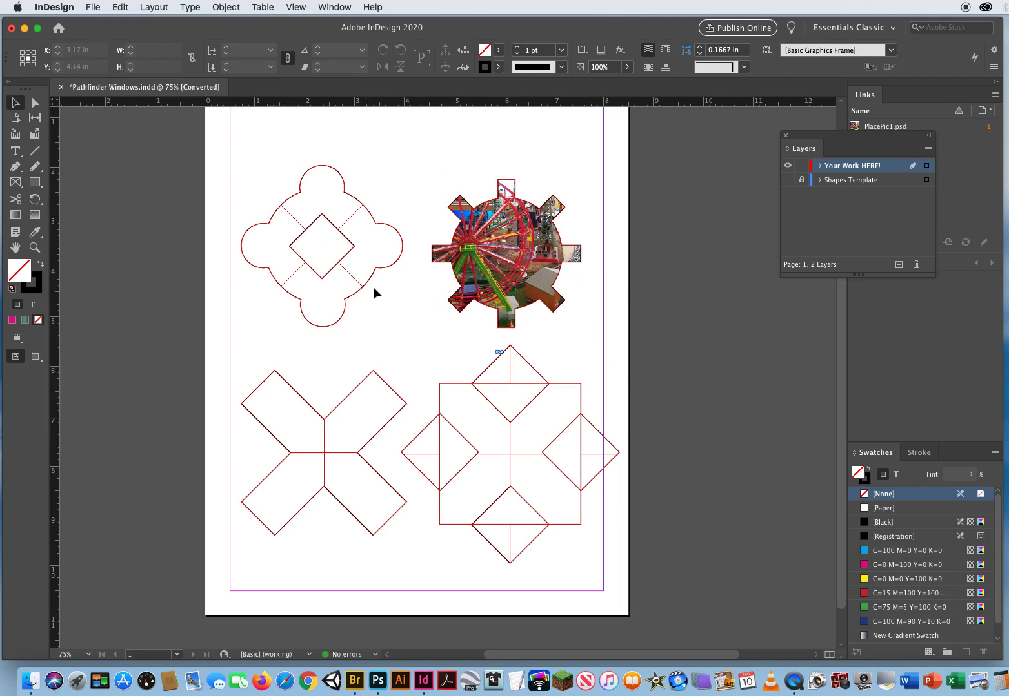
Place PlacePic2.psd into the four-lobed frame with the diamond-shaped hole and deselect it.
left_click(287, 227)
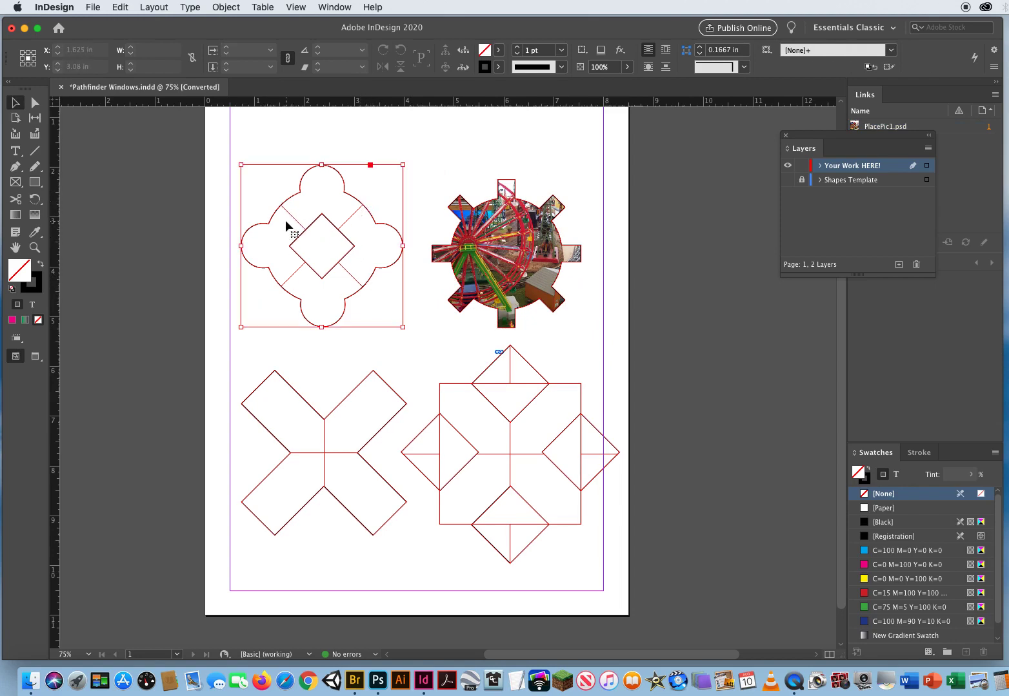
key("super+d")
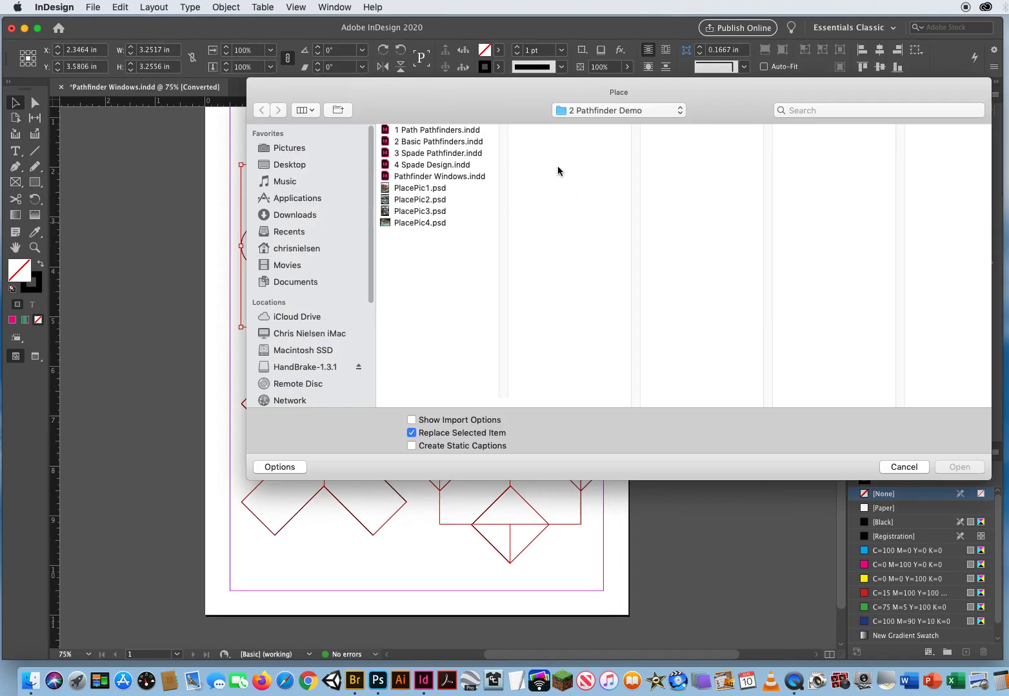
left_click(440, 200)
left_click(958, 467)
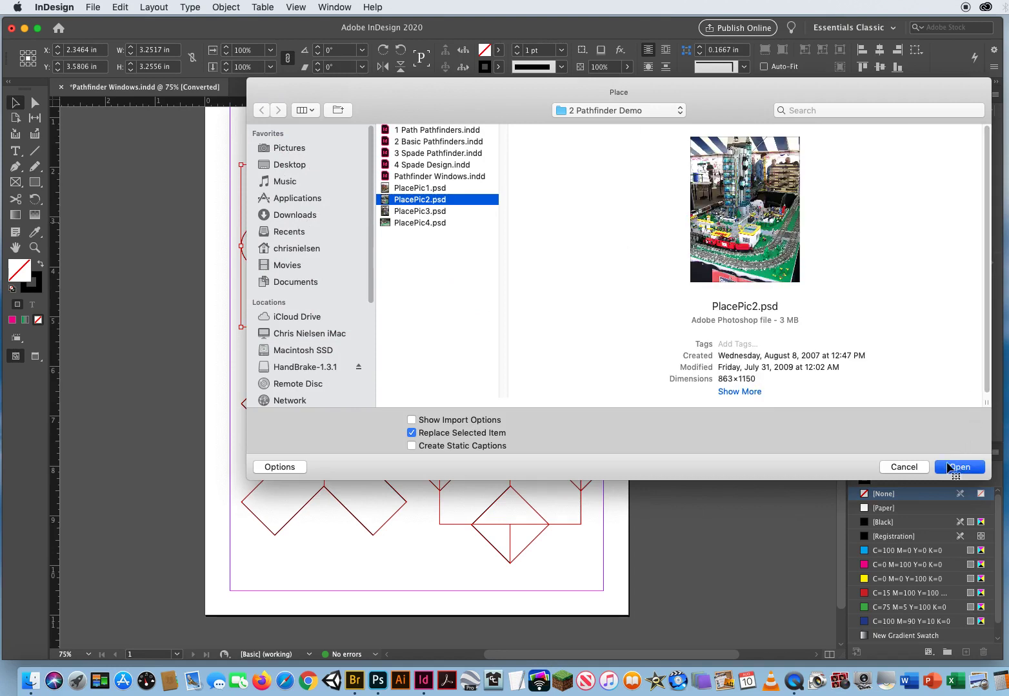
left_click(579, 350)
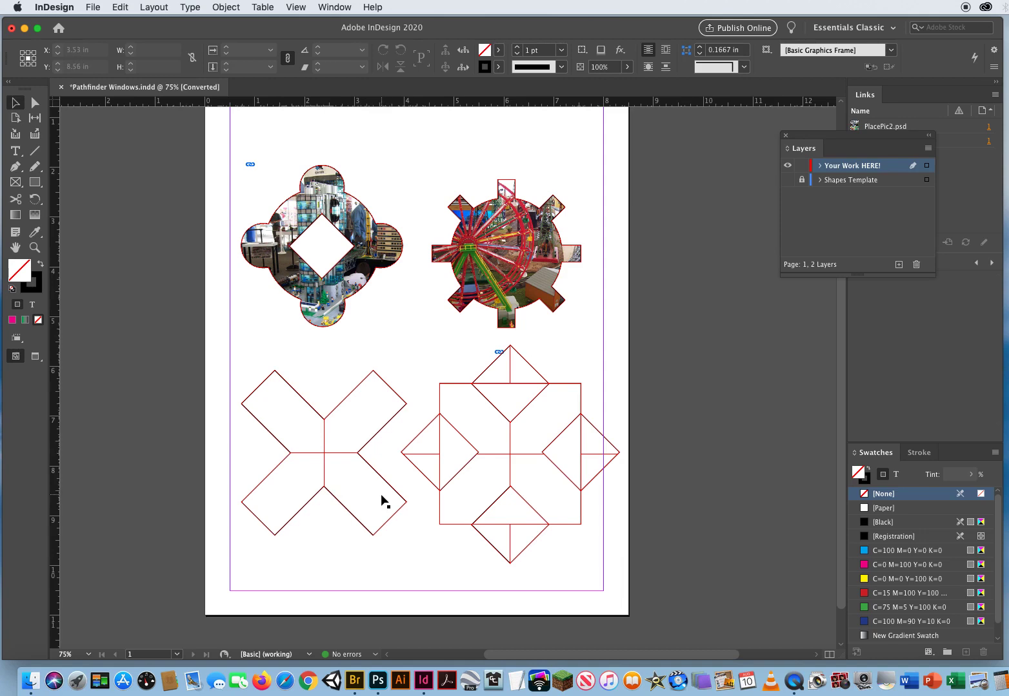
Place PlacePic3.psd into the X-shaped frame.
left_click_drag(334, 359, 254, 517)
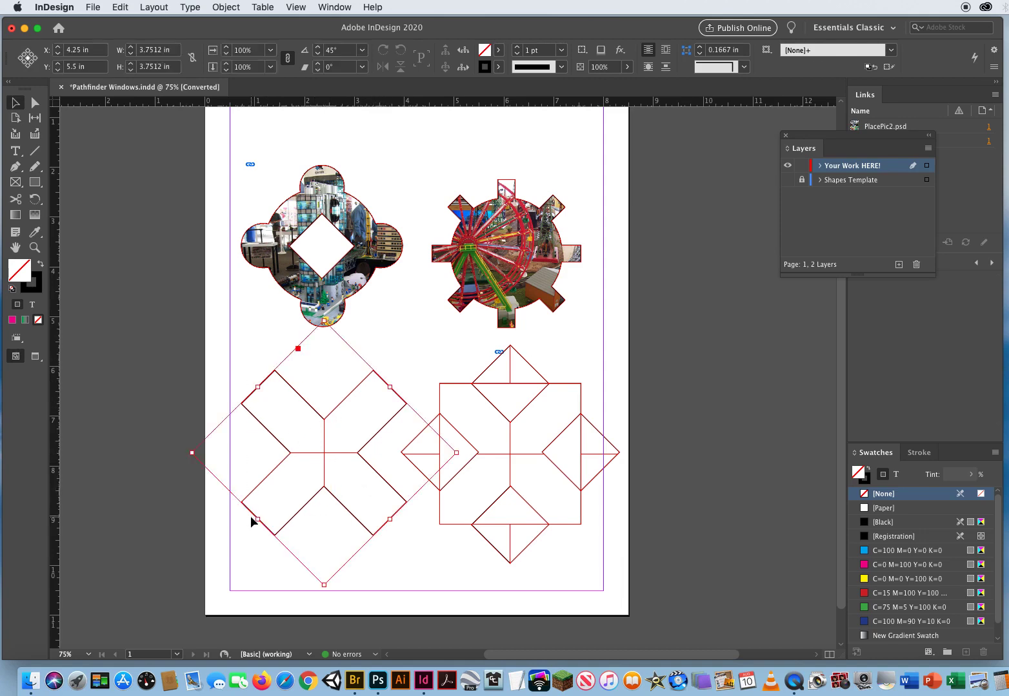
key("super+d")
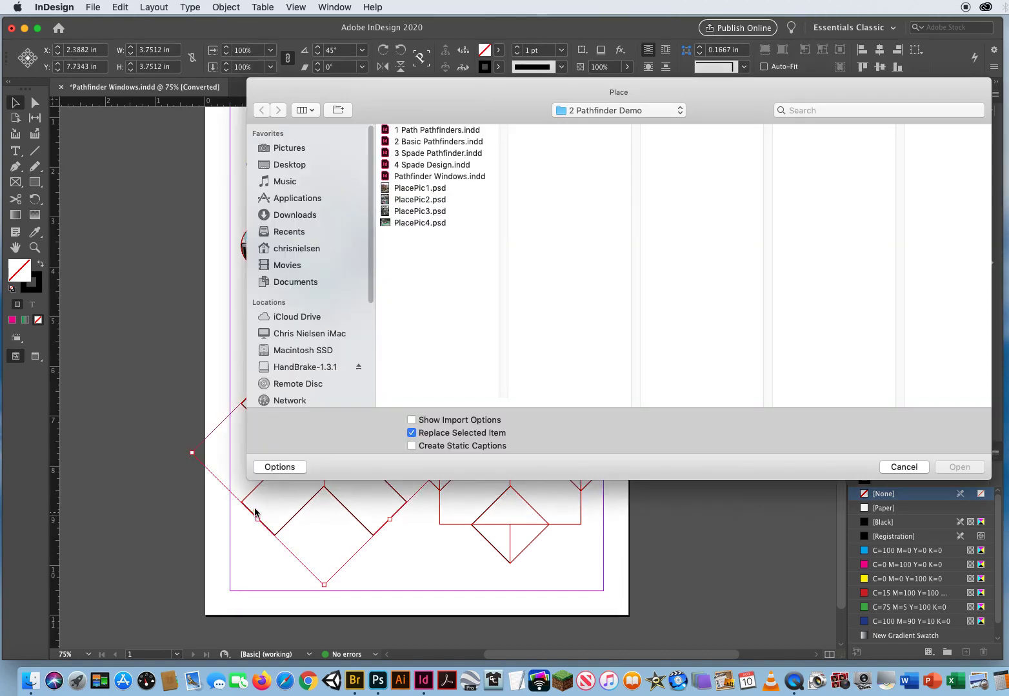
left_click(419, 211)
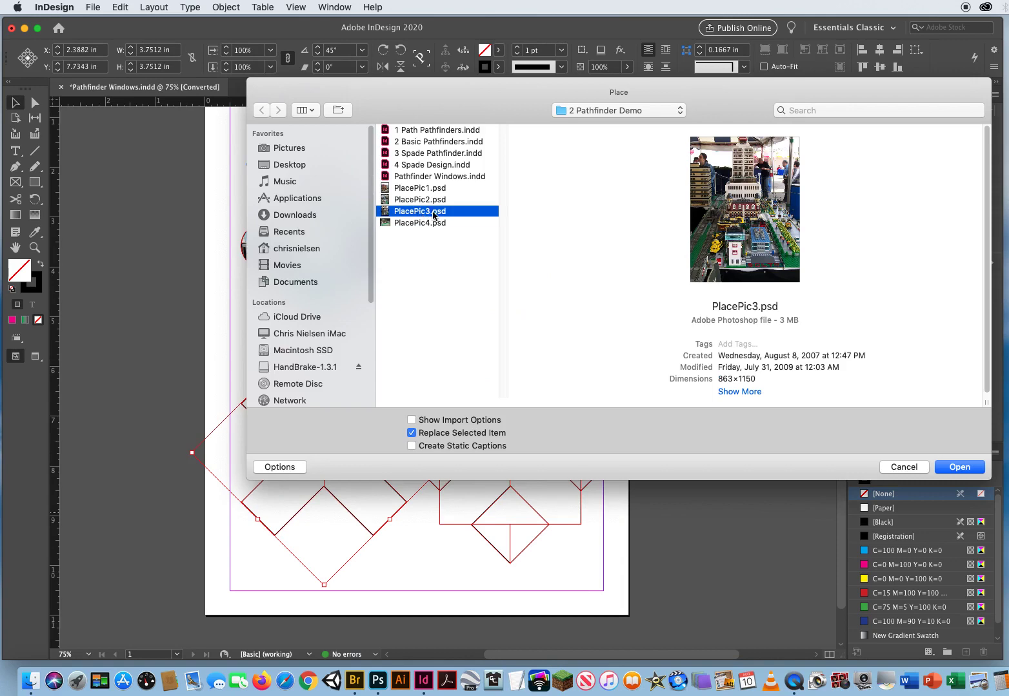
left_click(959, 468)
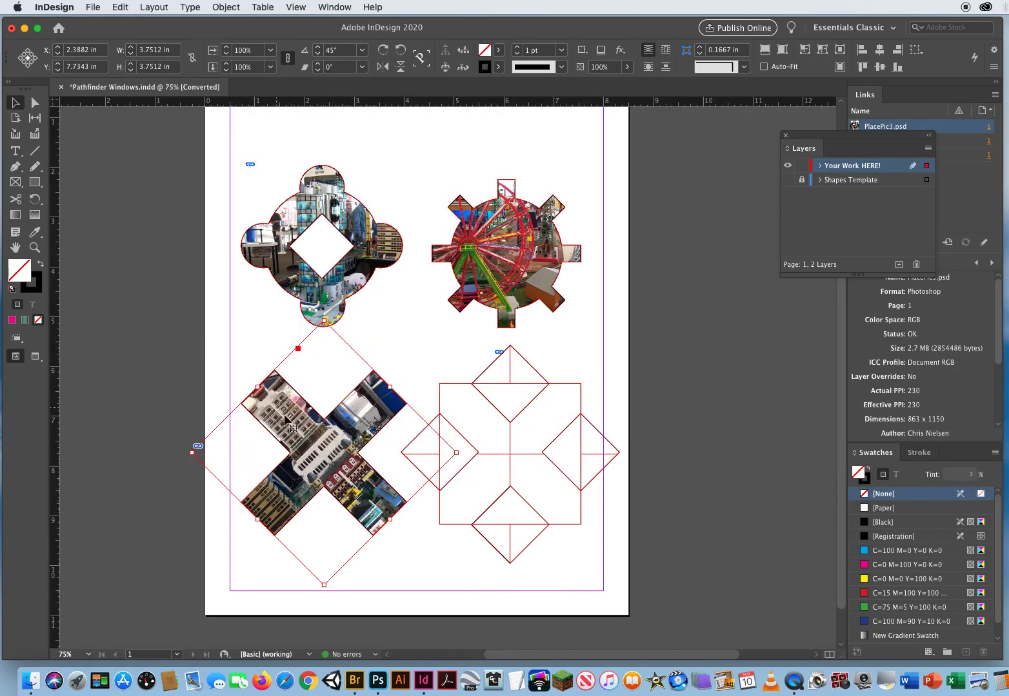
Set the rotation angle of the picture inside the X-shaped frame to 0° and reposition it to fill the whole frame.
left_click(325, 451)
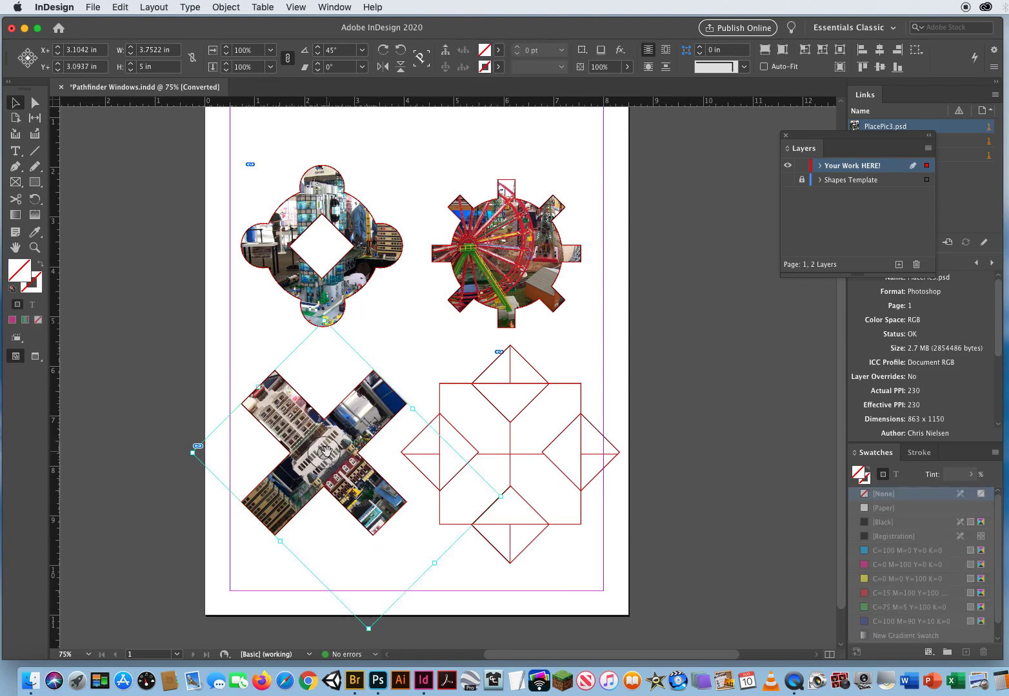
left_click(362, 51)
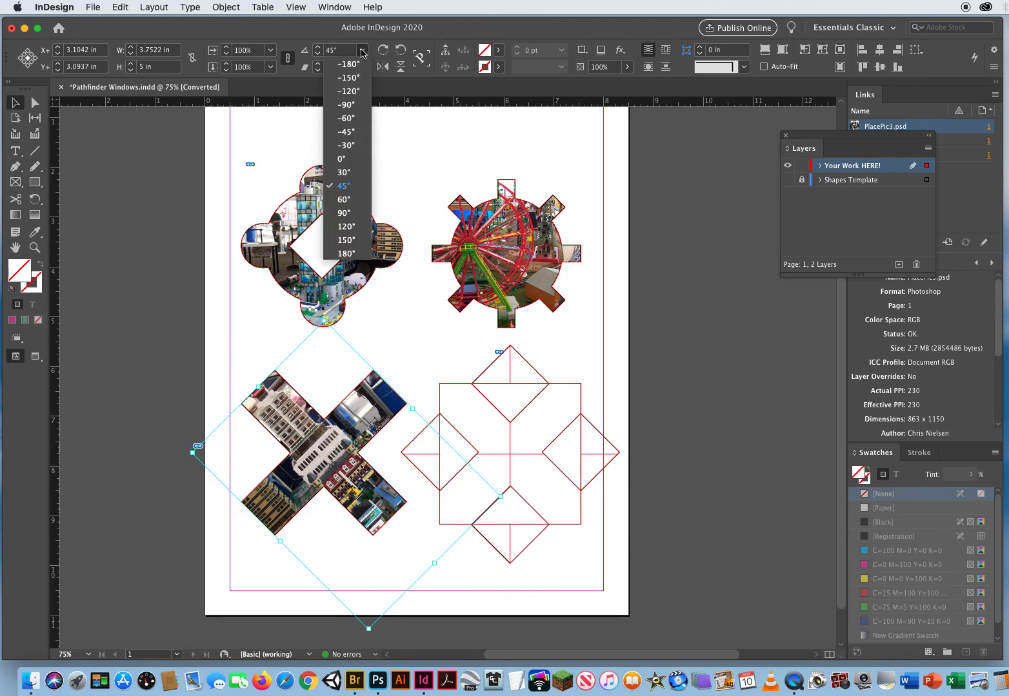
left_click(344, 159)
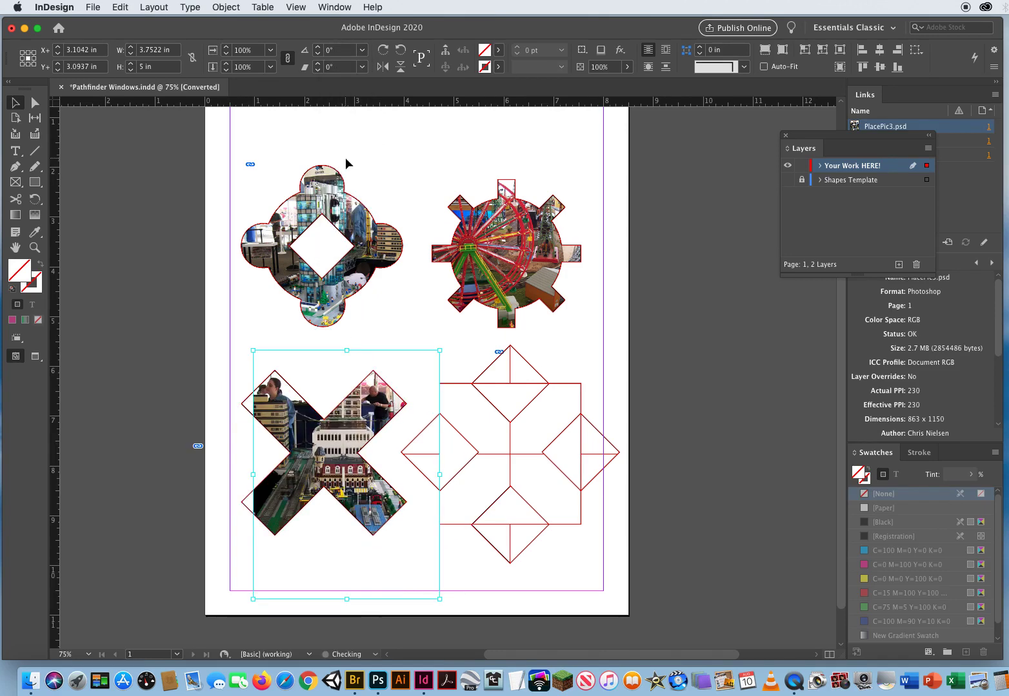
left_click_drag(325, 451, 302, 476)
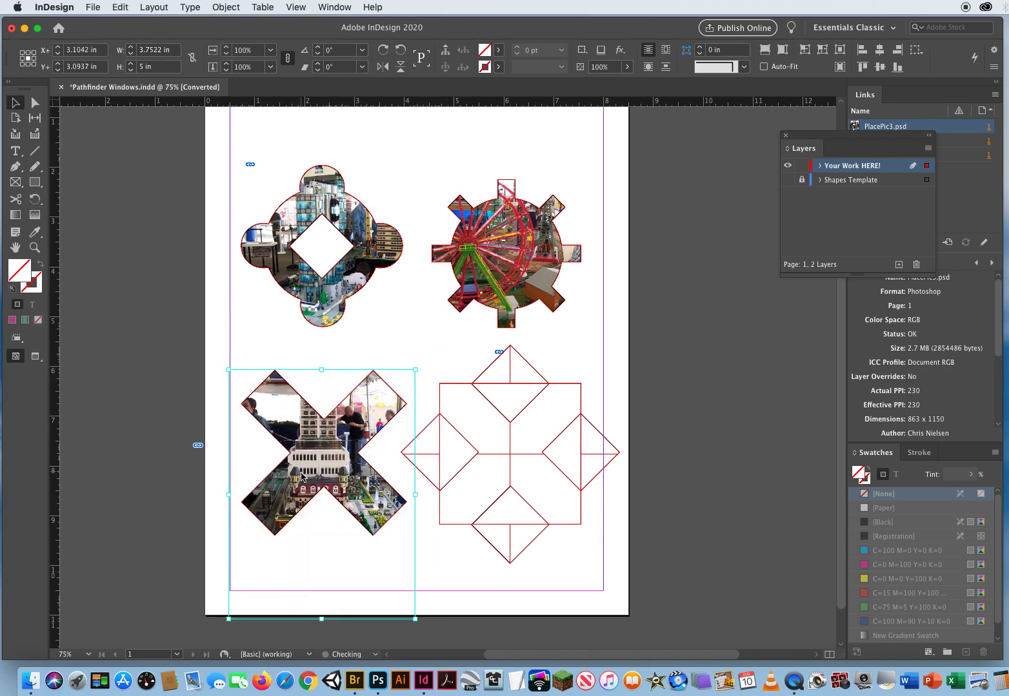
Place PlacePic4.psd into the square frame with the diamond-shaped points.
left_click(474, 419)
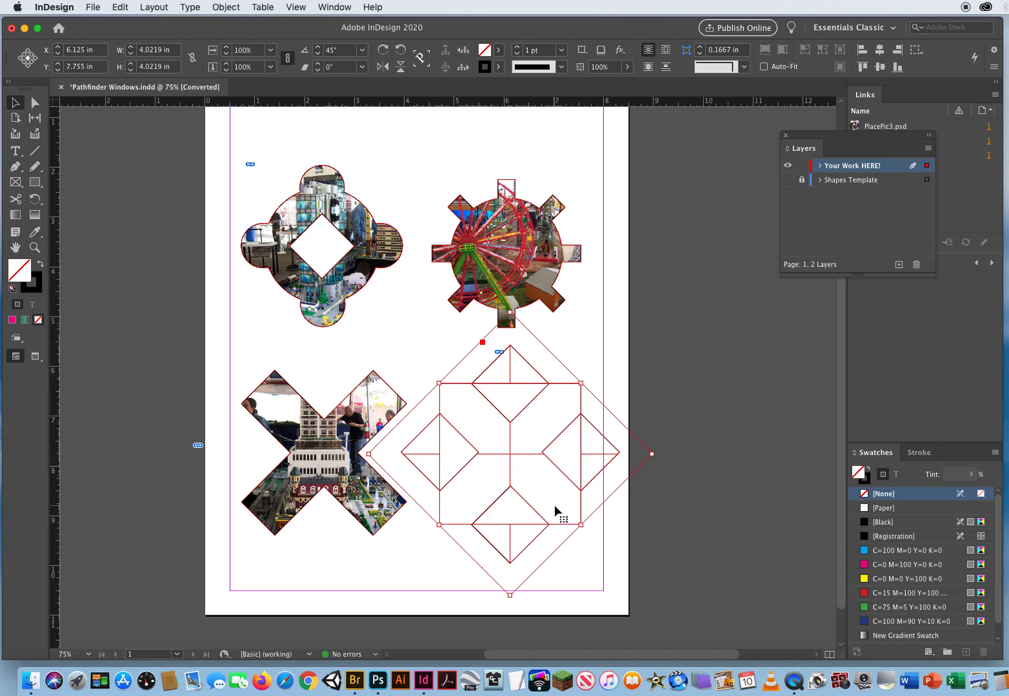
key("super+d")
left_click(402, 225)
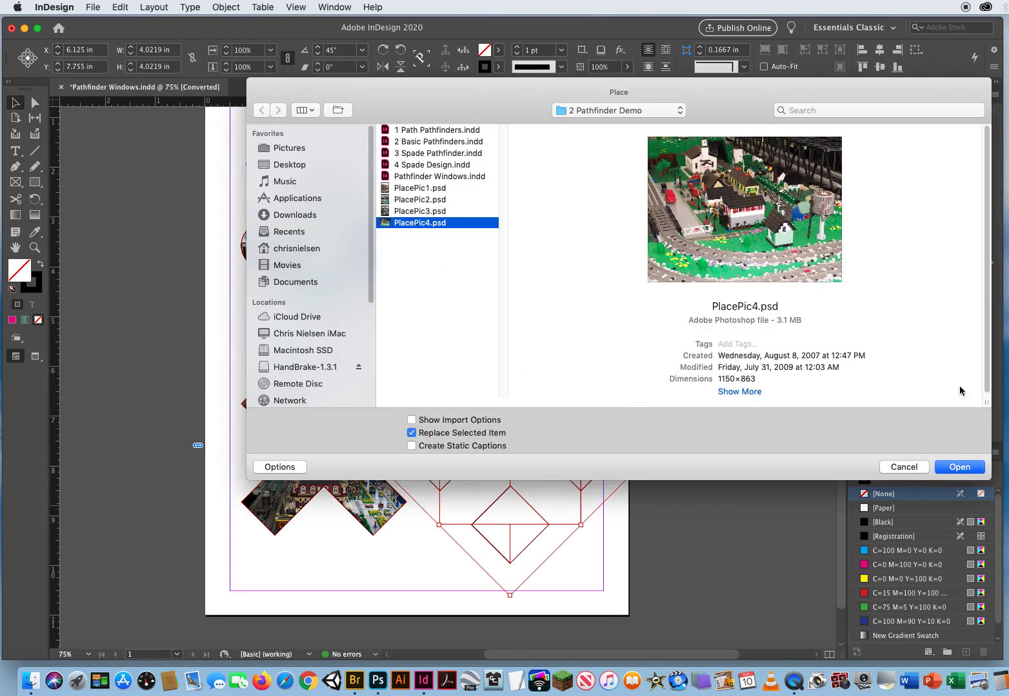
left_click(961, 468)
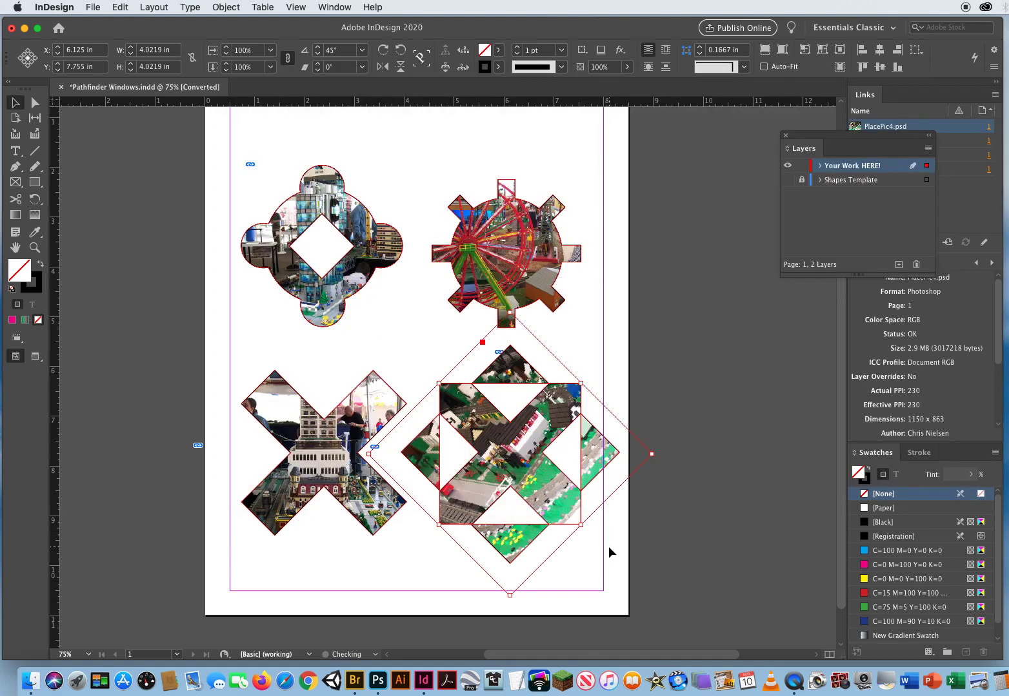
Set the rotation angle of the PlacePic4 picture to 0° and move it downward within its frame.
left_click(509, 451)
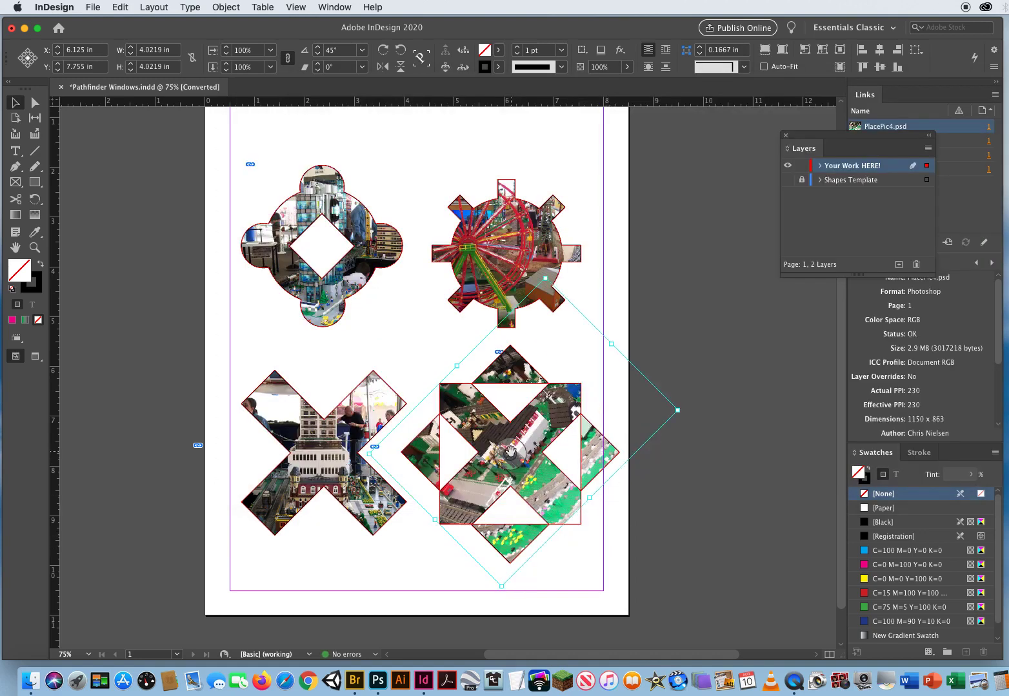
left_click(346, 49)
left_click(362, 51)
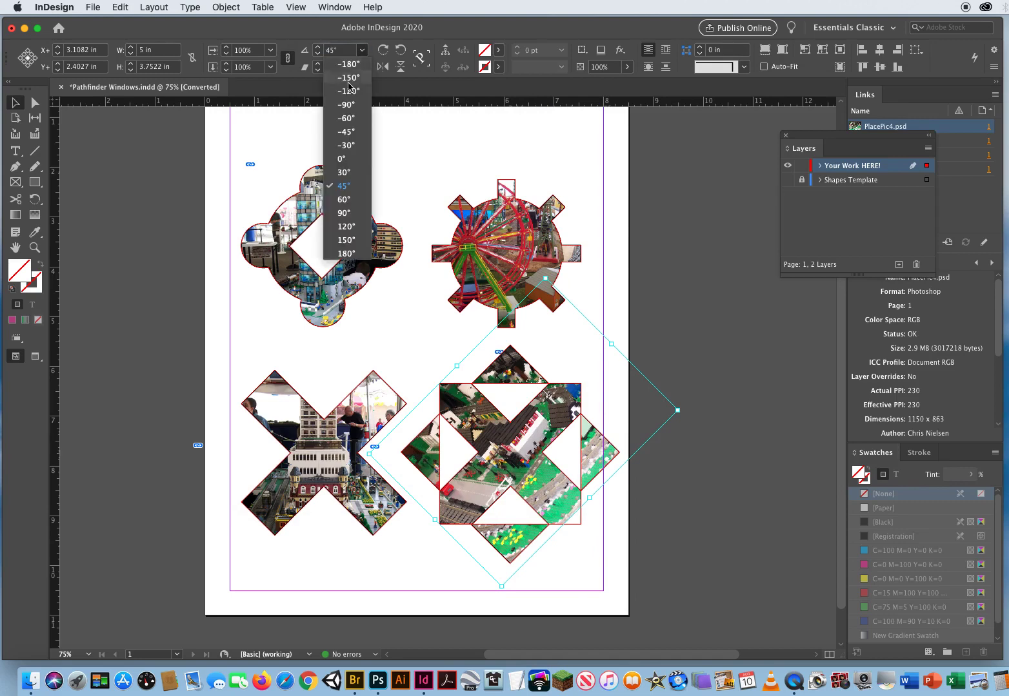
left_click(348, 161)
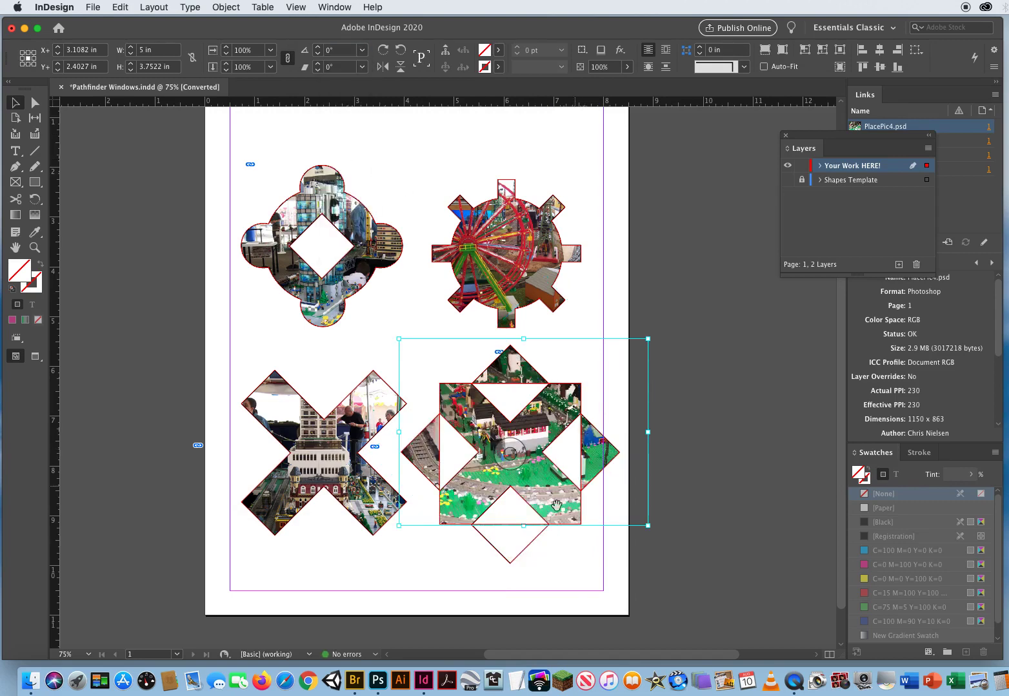
left_click_drag(510, 454, 509, 505)
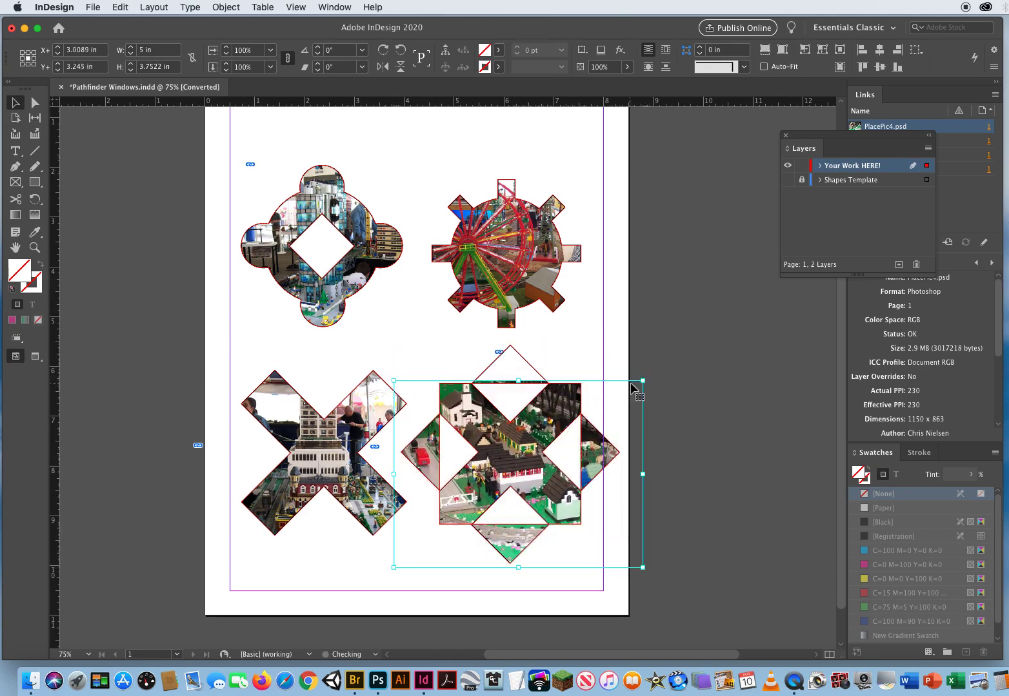
Enlarge the PlacePic4 picture proportionally to about 142%, reposition it so it fills the frame, and deselect it.
left_click_drag(643, 381, 746, 302)
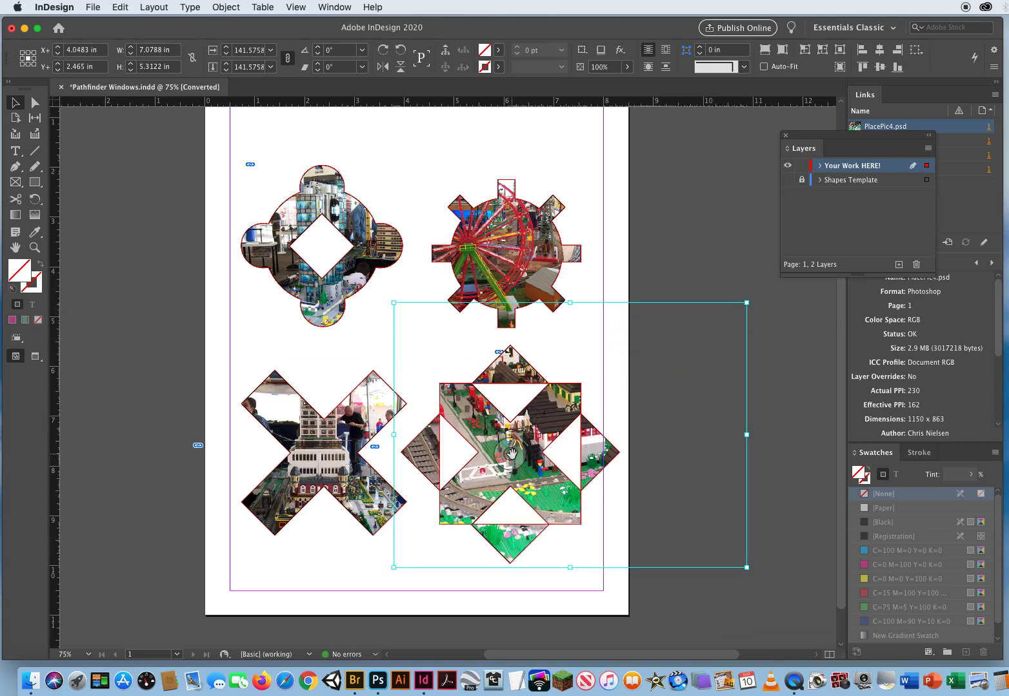
left_click_drag(511, 453, 478, 476)
left_click(751, 466)
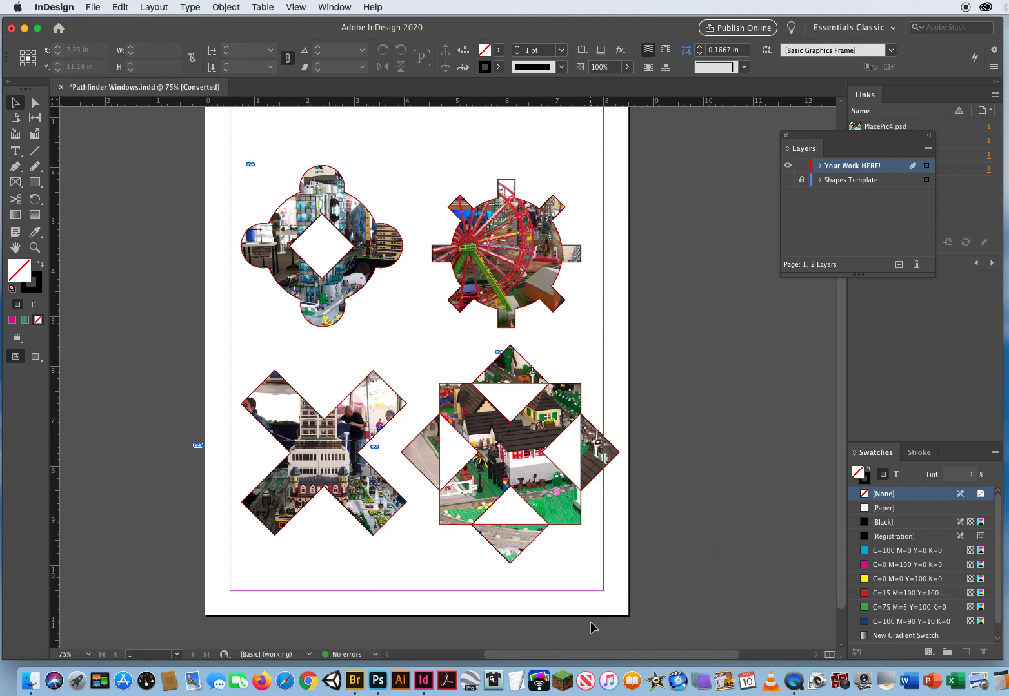
Preview the page without guides and frame edges, and delete all four picture frames.
key("w")
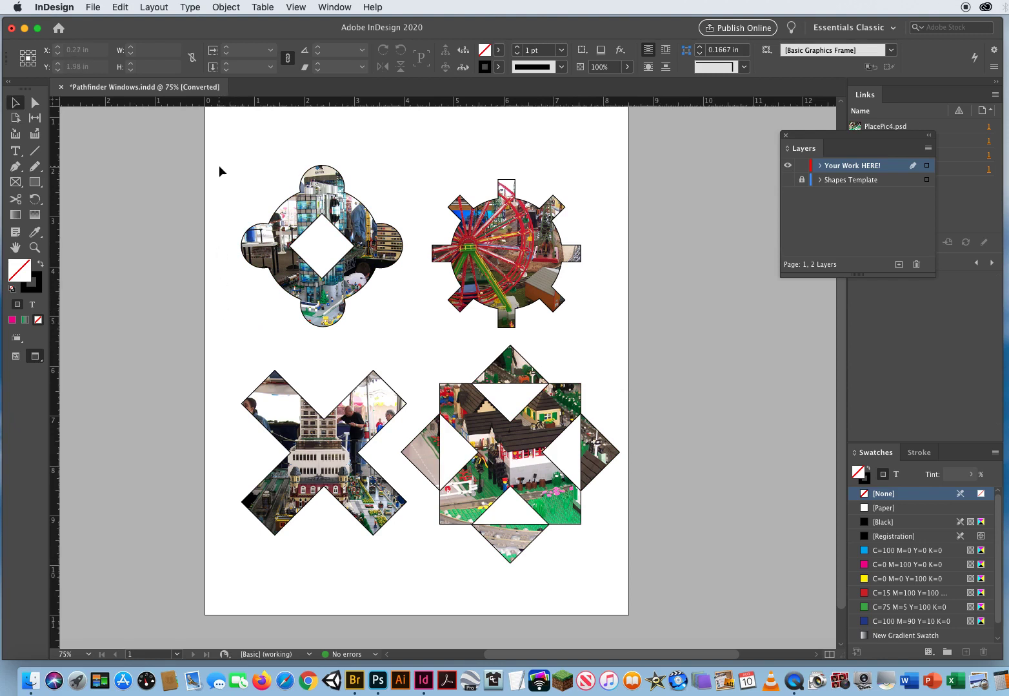
left_click_drag(218, 163, 587, 548)
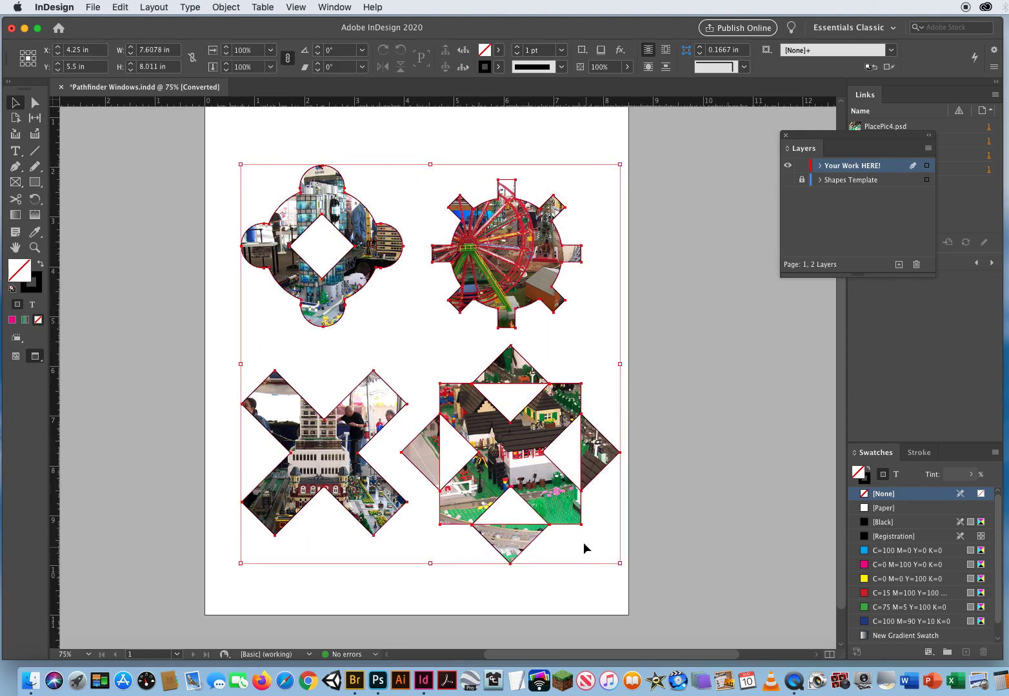
key("Delete")
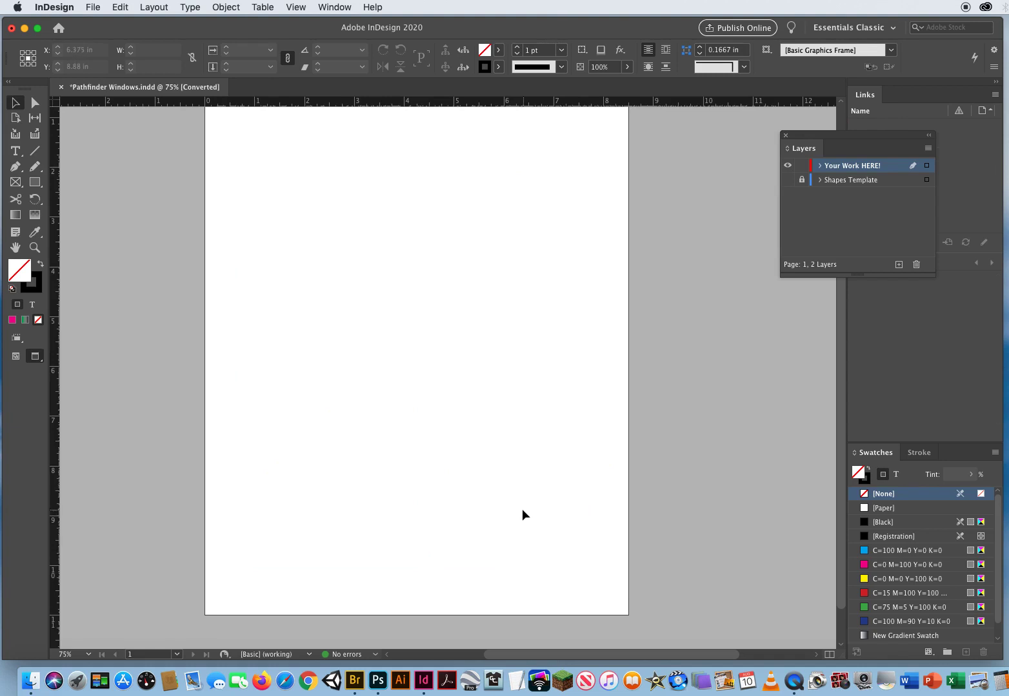
Draw a rectangular frame about 3.56 × 3.74 in mid-page and give it the default 1 pt black stroke.
left_click(17, 185)
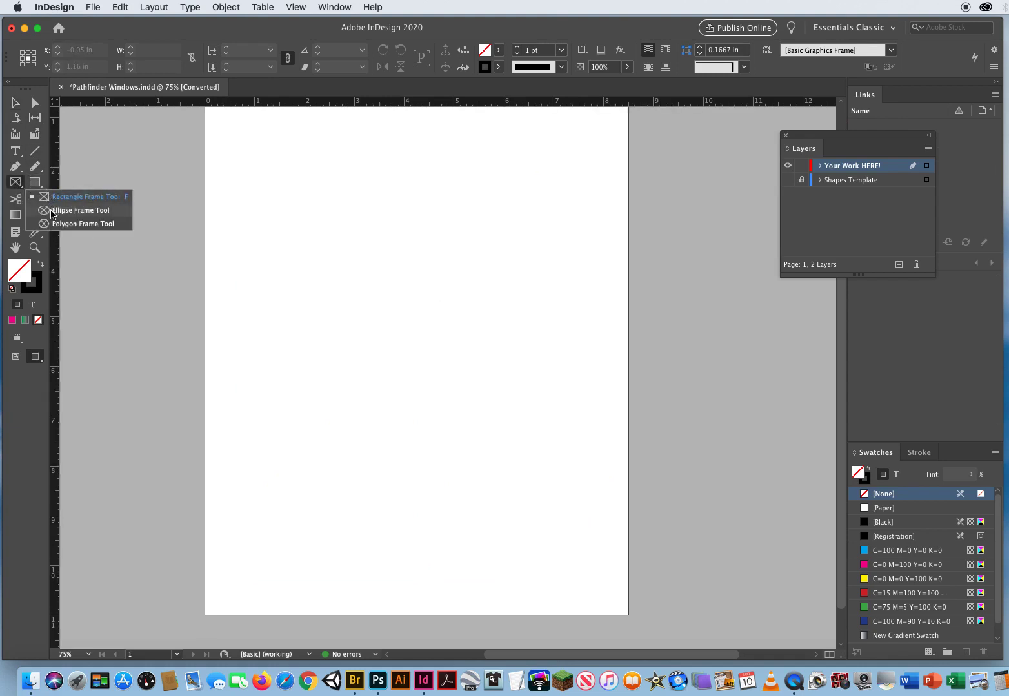
left_click(58, 201)
left_click_drag(316, 220, 494, 406)
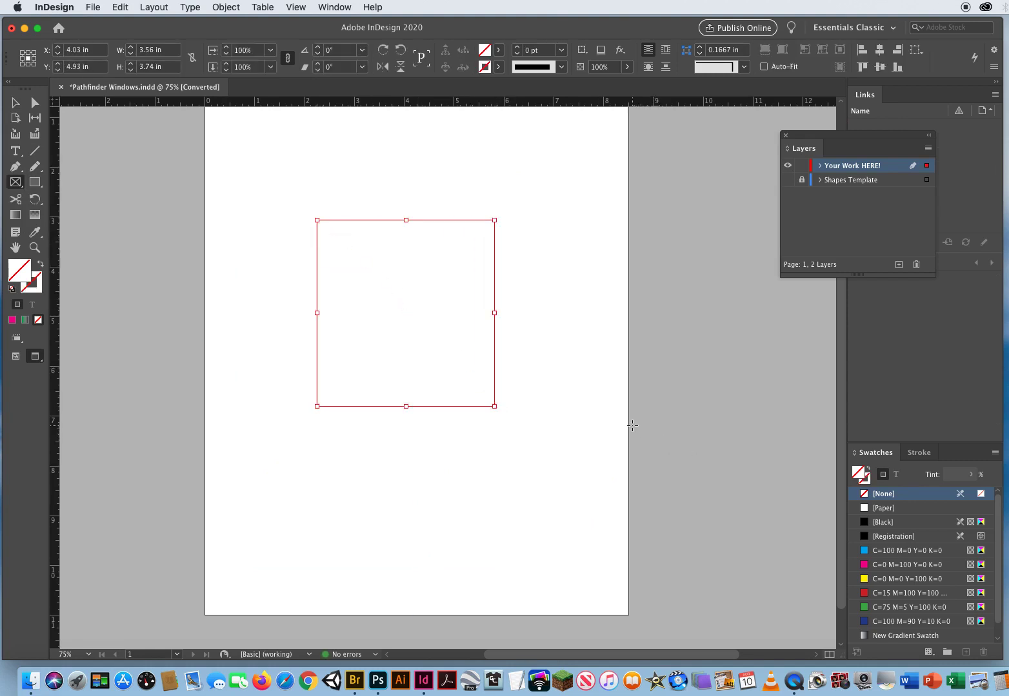
key("d")
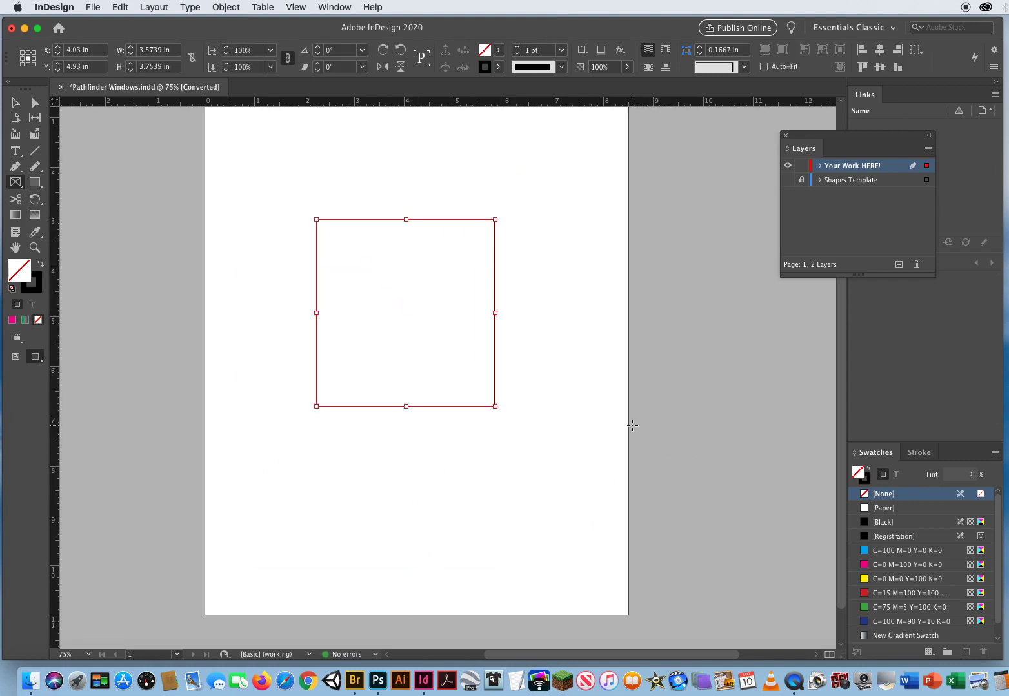
key("w")
left_click(16, 102)
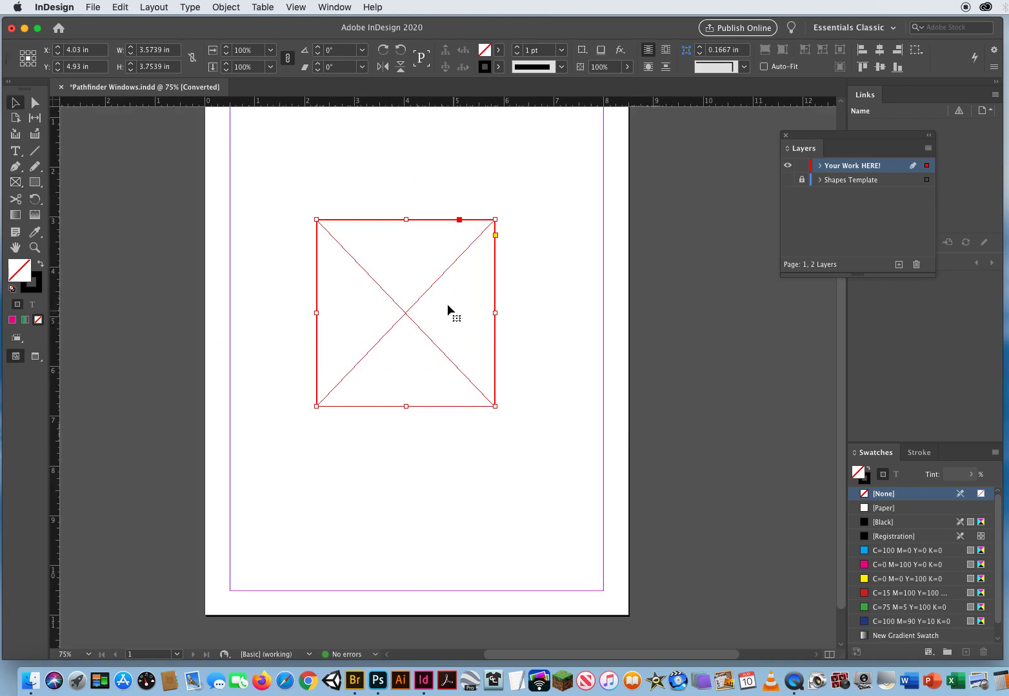
Reselect the rectangular frame with the Selection tool and move it slightly to the right.
left_click(293, 397)
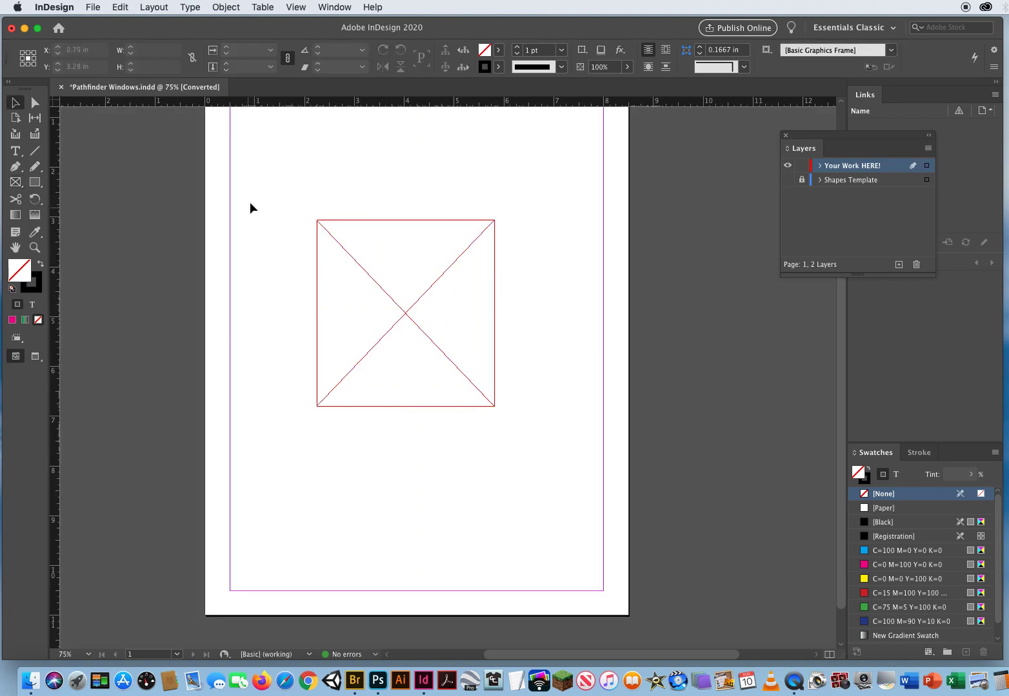
left_click_drag(304, 233, 503, 395)
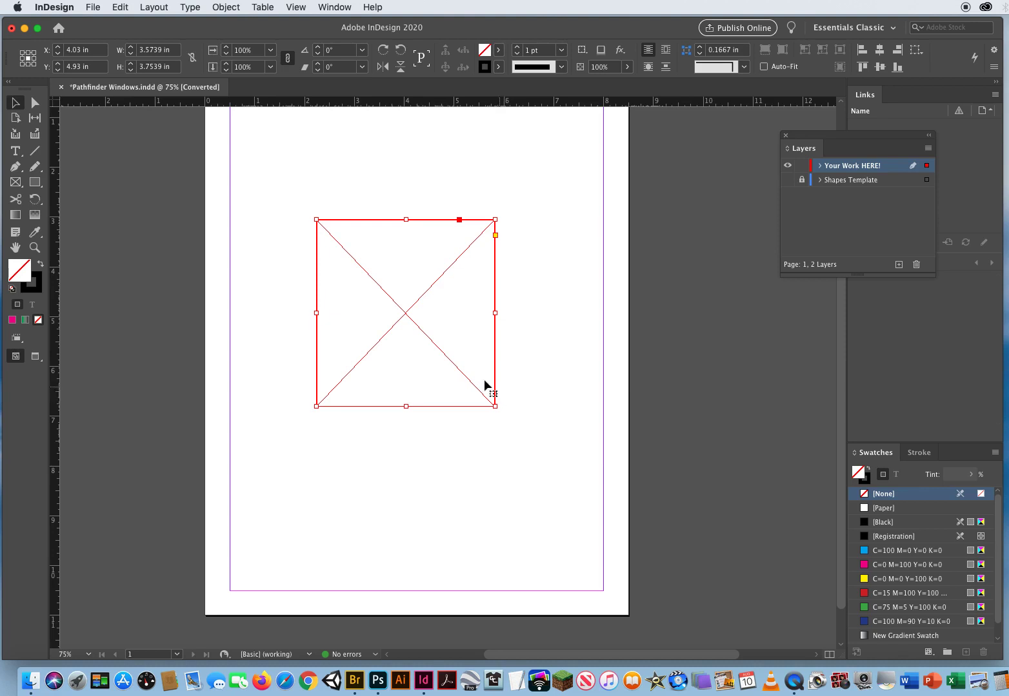
left_click_drag(436, 365, 449, 365)
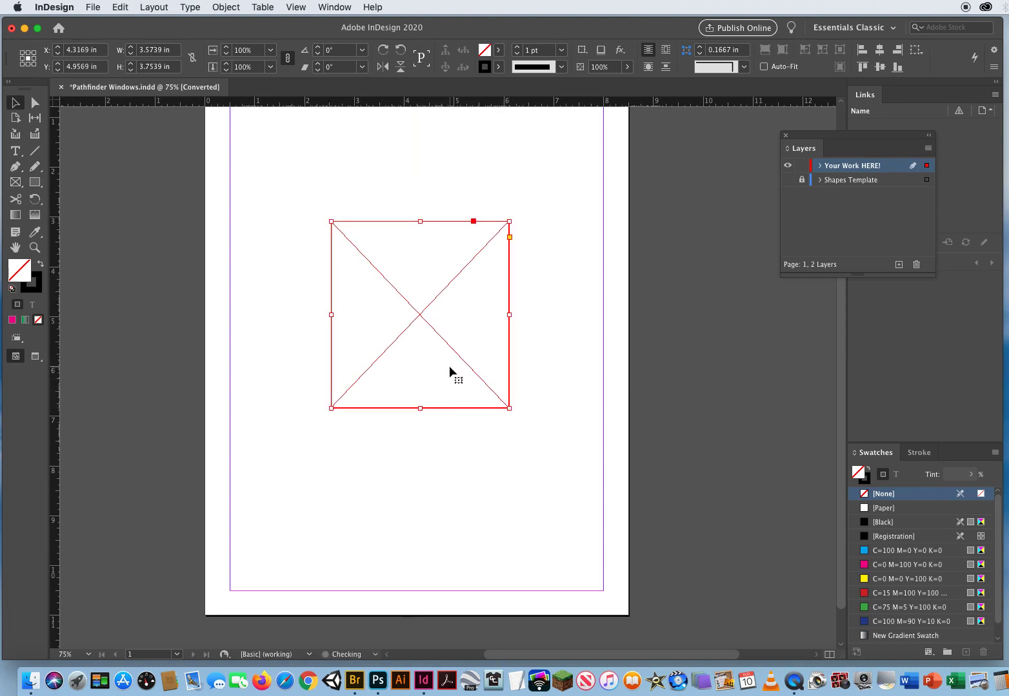
Look over the Pathfinder commands for the selected frame and show the full set of Pathfinder and Convert Shape options.
left_click(225, 7)
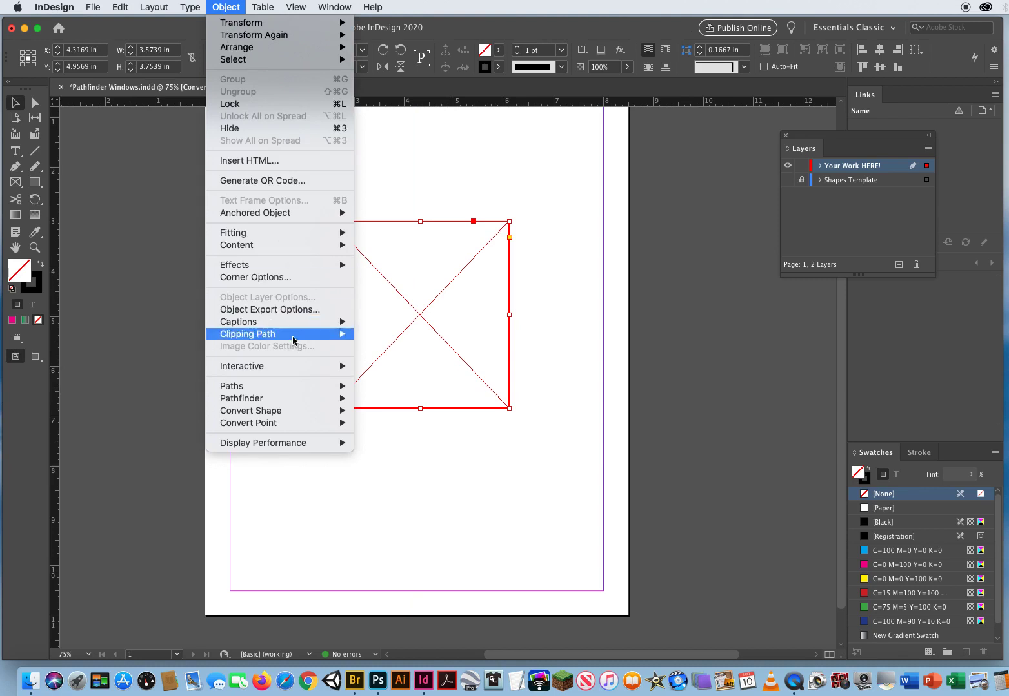
mouse_move(244, 403)
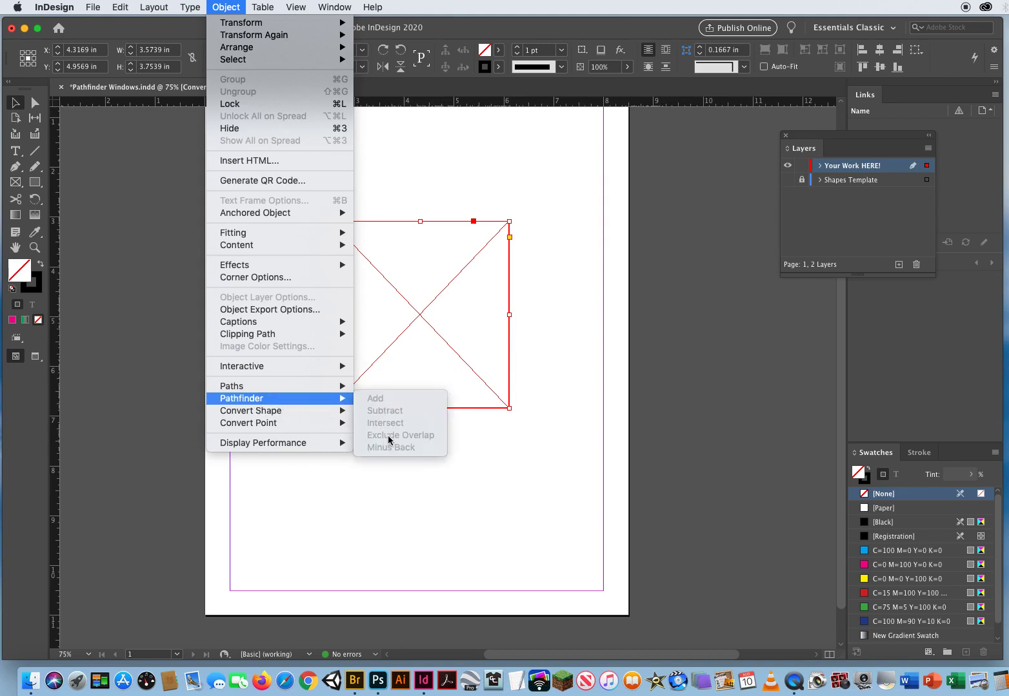
mouse_move(335, 7)
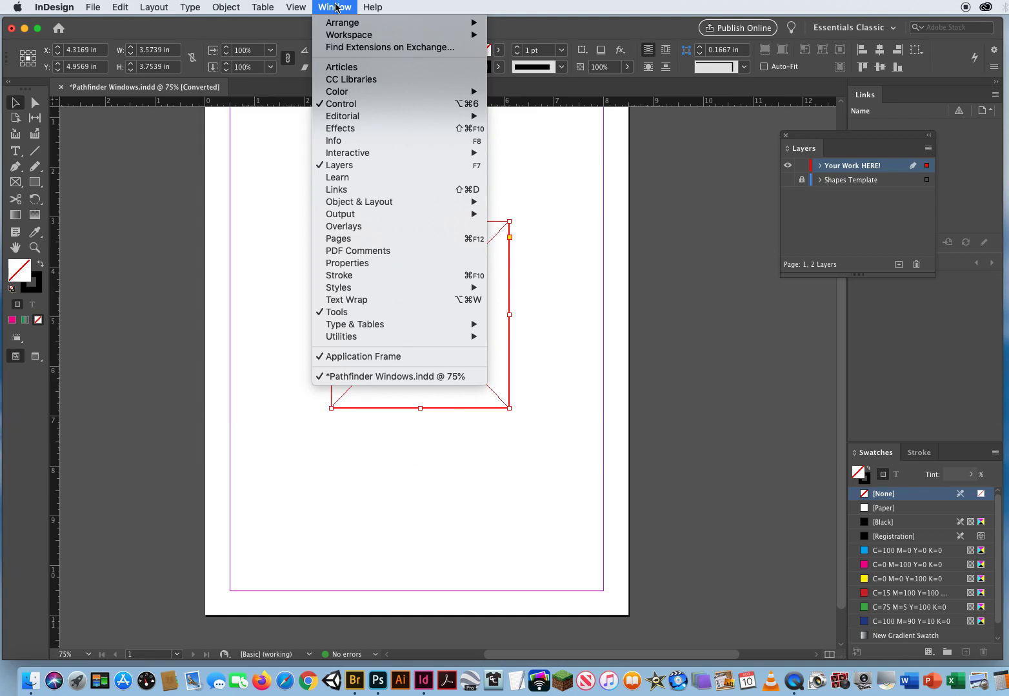
mouse_move(233, 6)
mouse_move(345, 205)
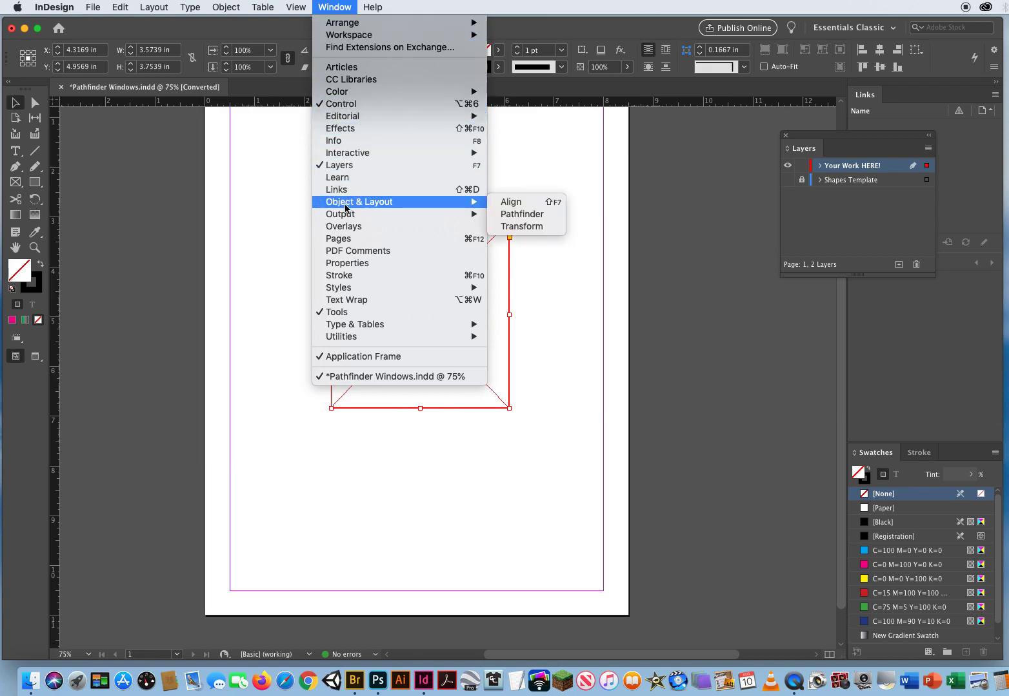
left_click(520, 216)
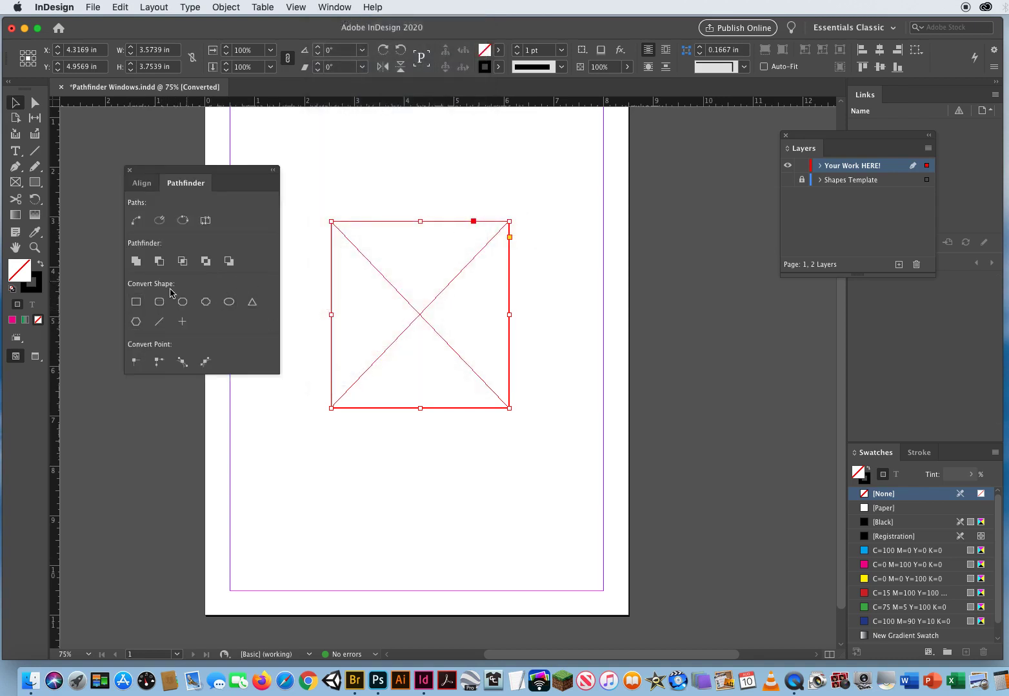
Fill the frame with C=100 M=0 Y=0 K=0 and convert it successively to an ellipse, triangle, inverse rounded rectangle, rounded rectangle and polygon.
left_click(885, 550)
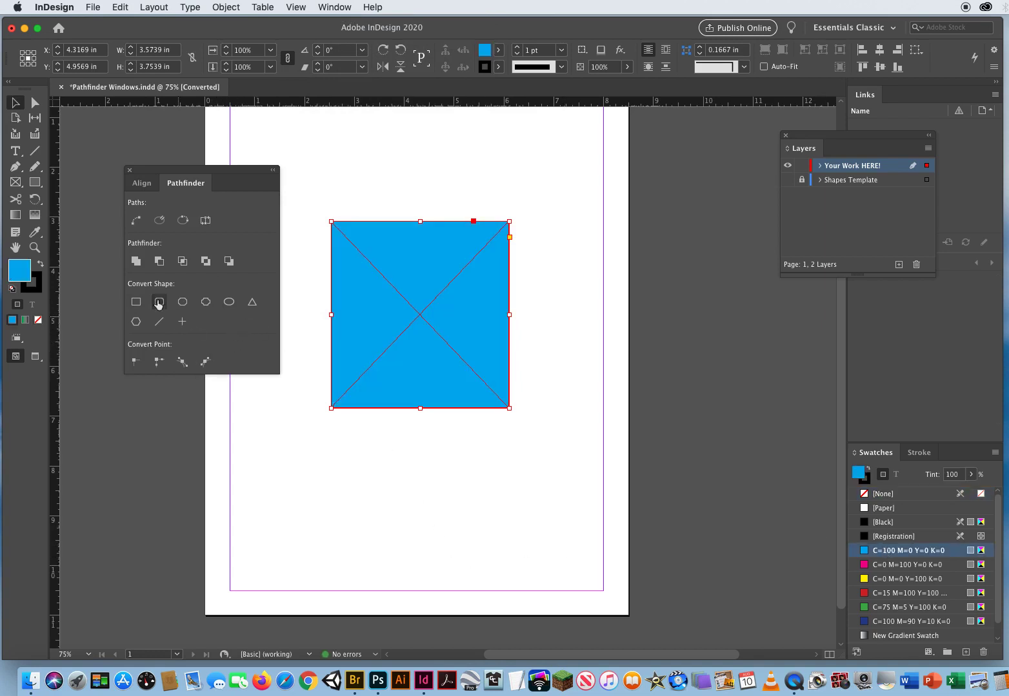
left_click(229, 302)
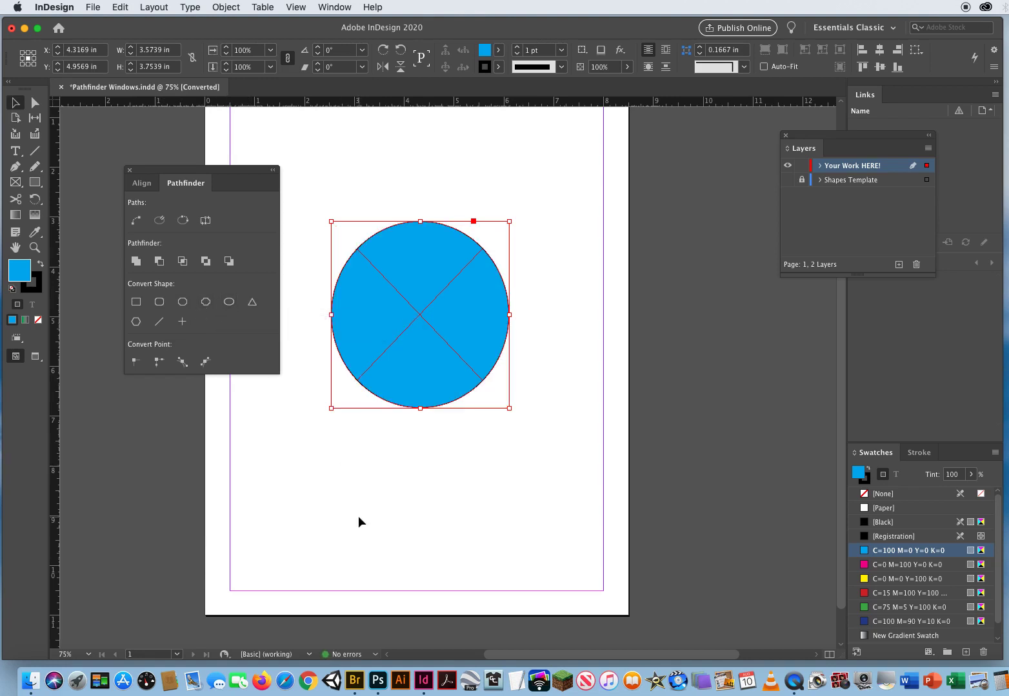
left_click(252, 302)
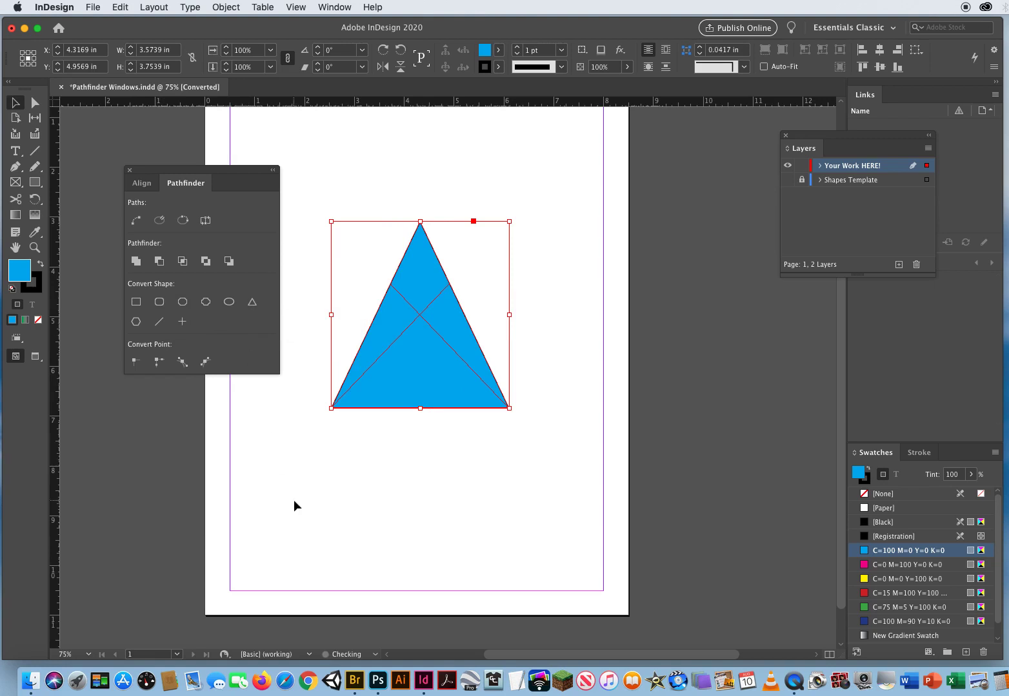
left_click(205, 303)
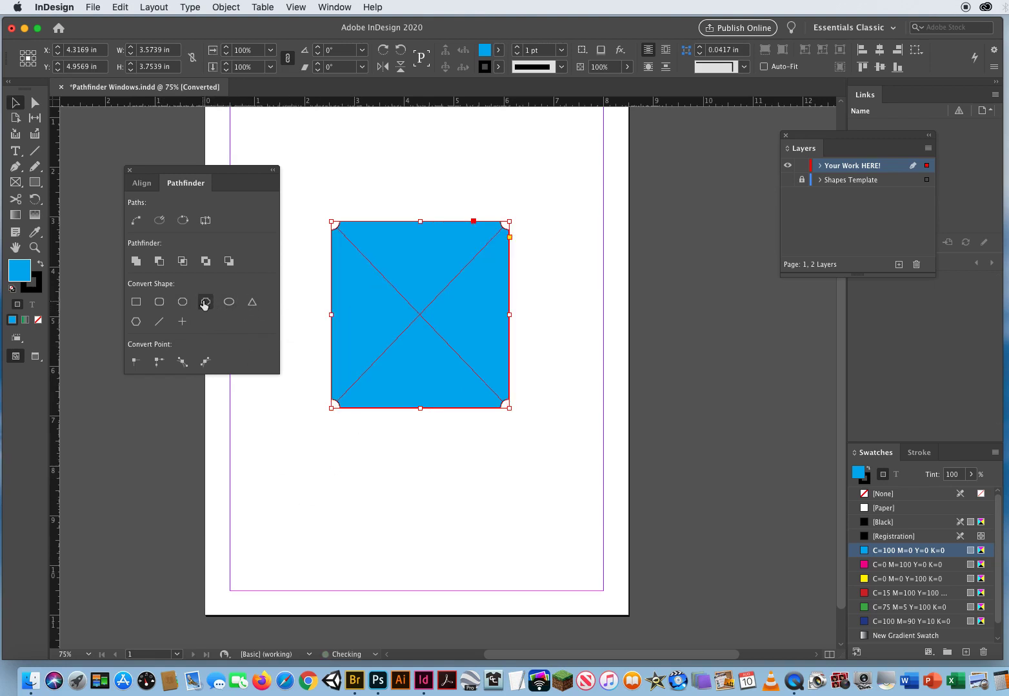
left_click(160, 304)
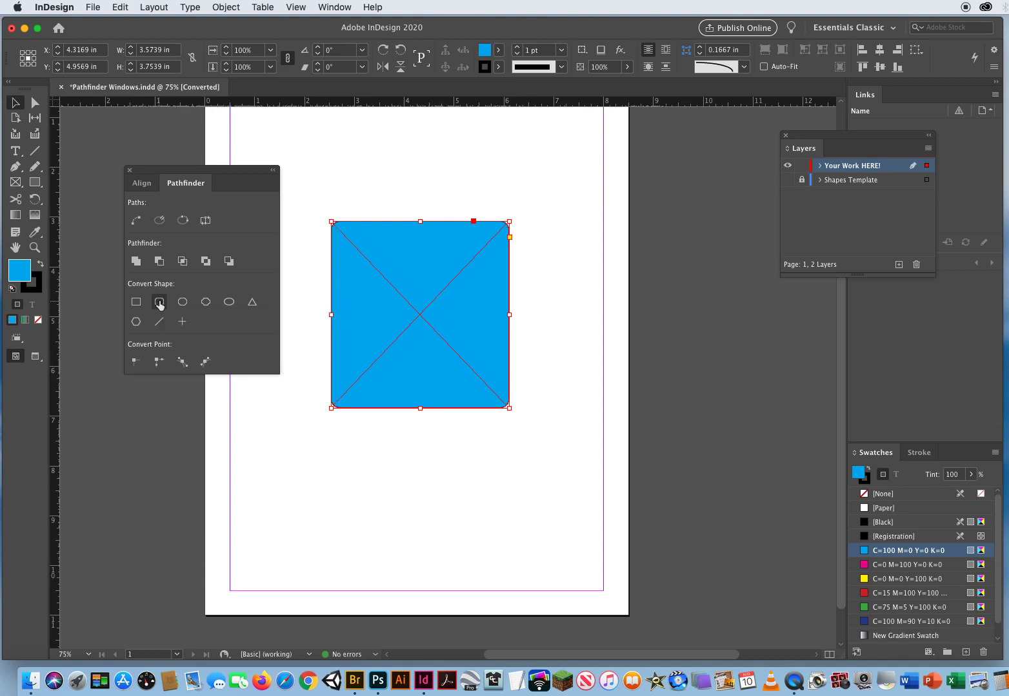
left_click(136, 322)
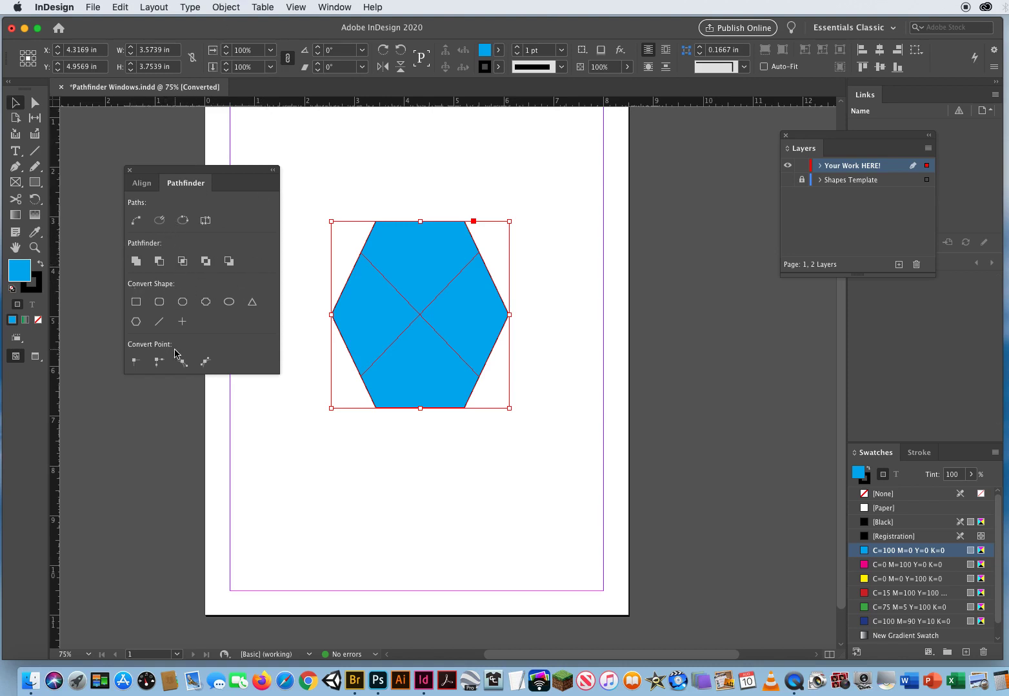
Look over the path and shape conversion commands, and delete the blue hexagonal frame from the page.
left_click(224, 7)
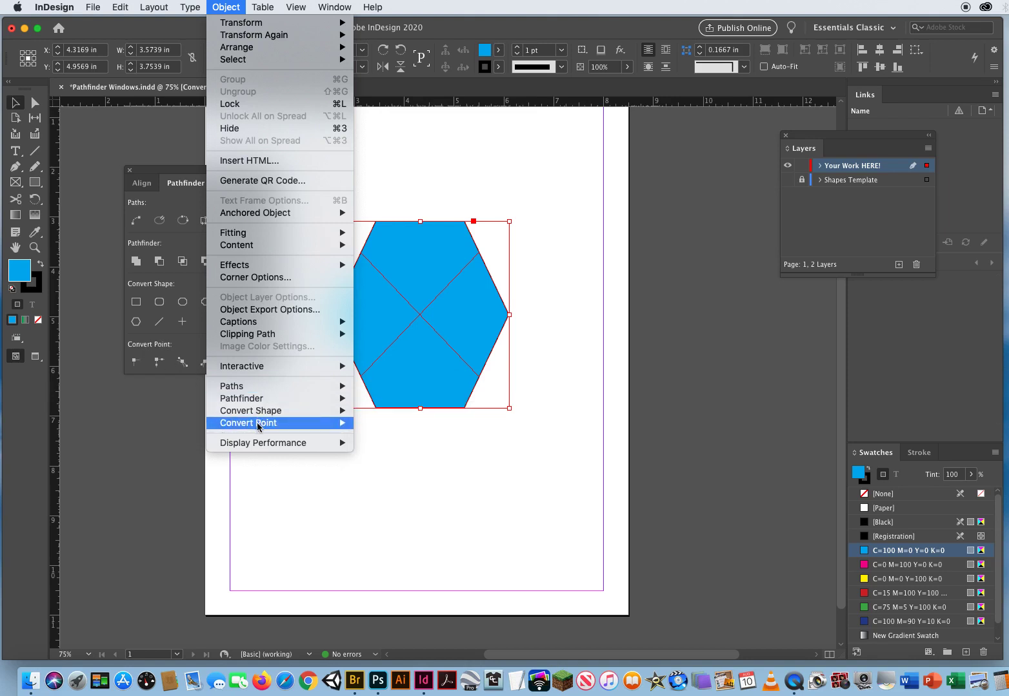
left_click(546, 471)
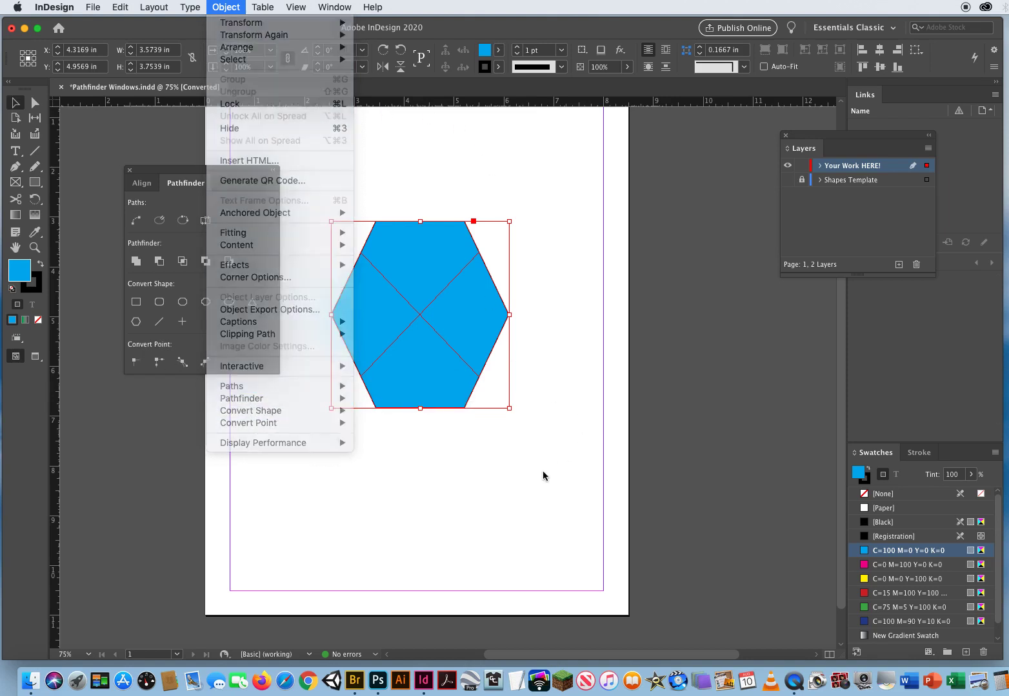
left_click_drag(383, 461, 470, 182)
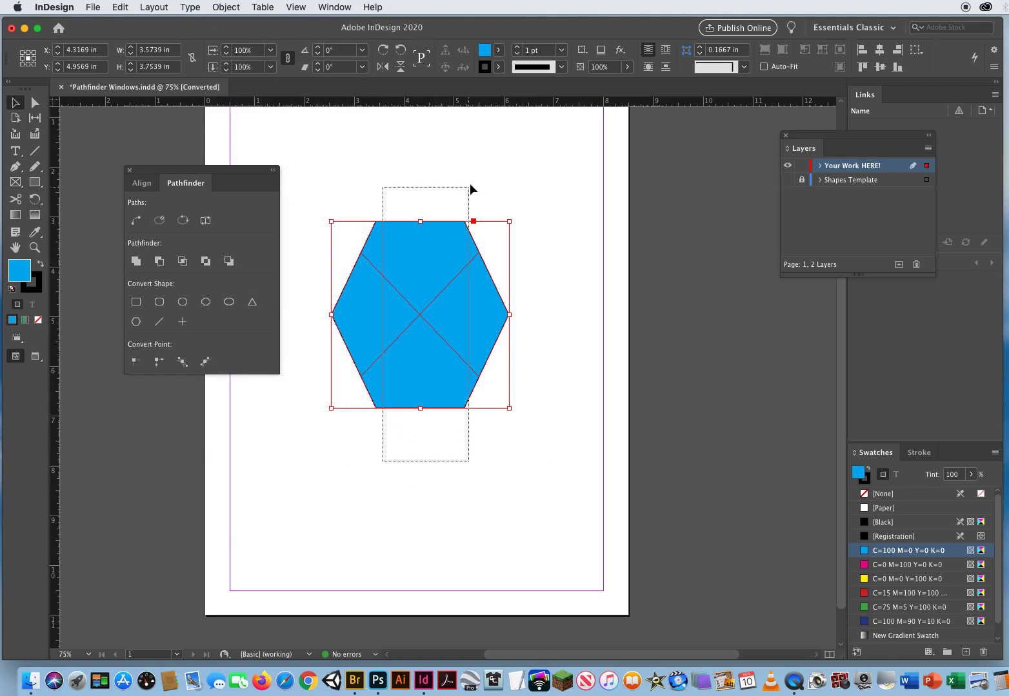
key("Delete")
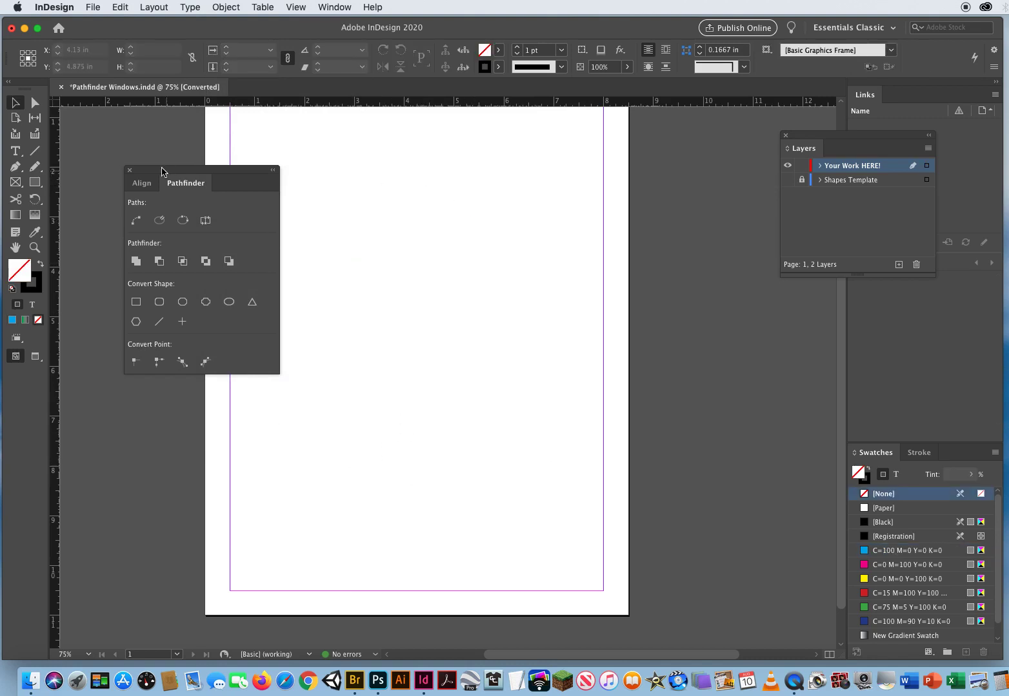
Dismiss the floating Pathfinder options and try to close the Pathfinder Windows.indd document.
left_click(130, 171)
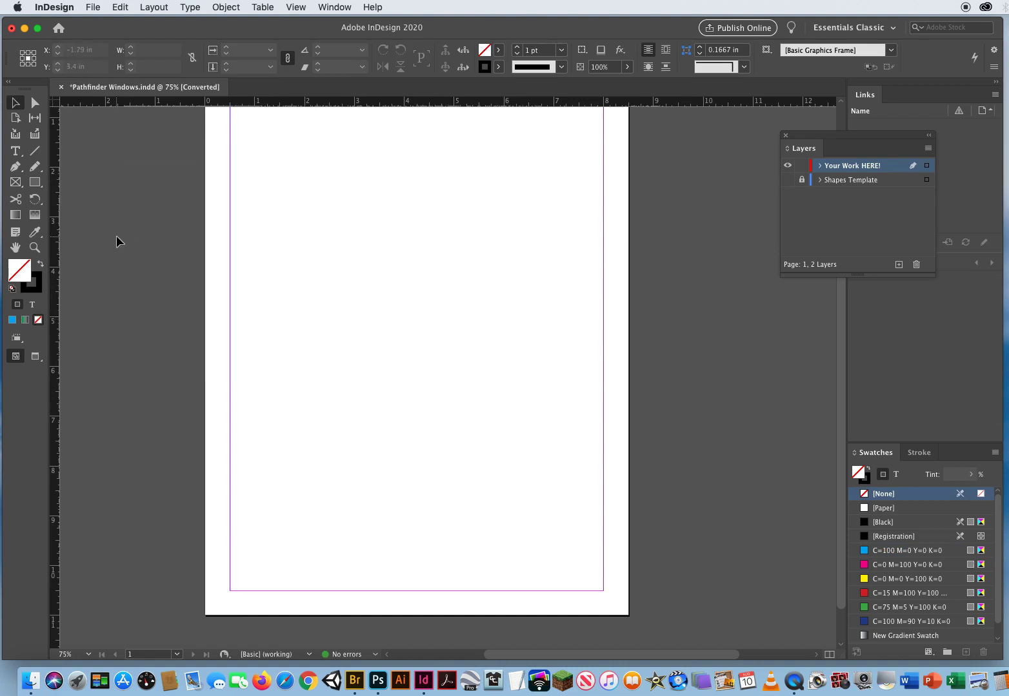
left_click(62, 90)
left_click(513, 361)
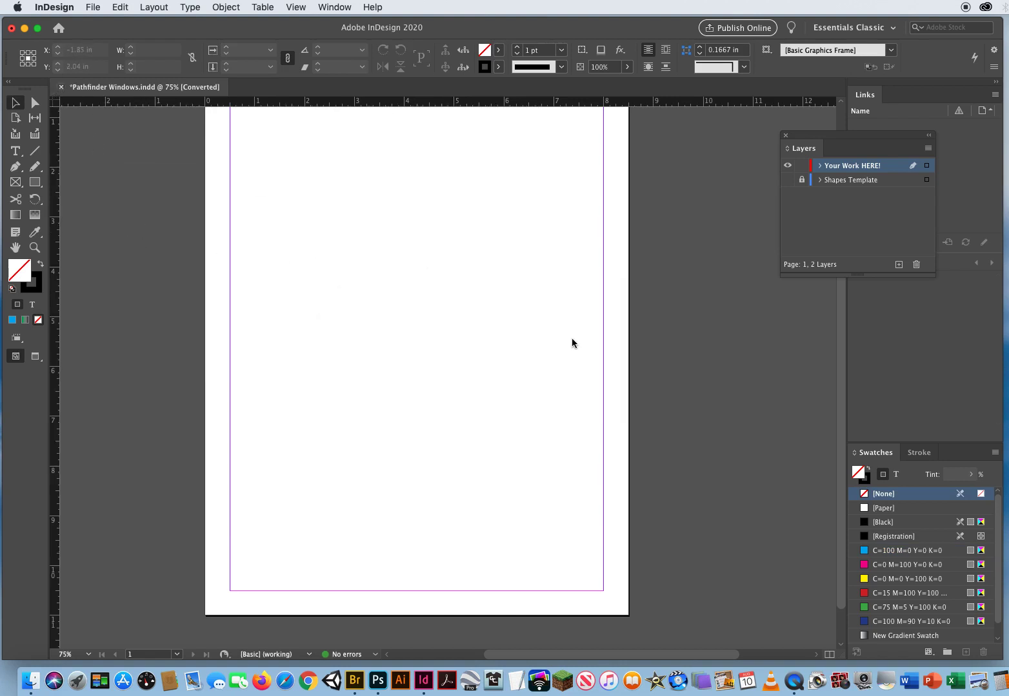